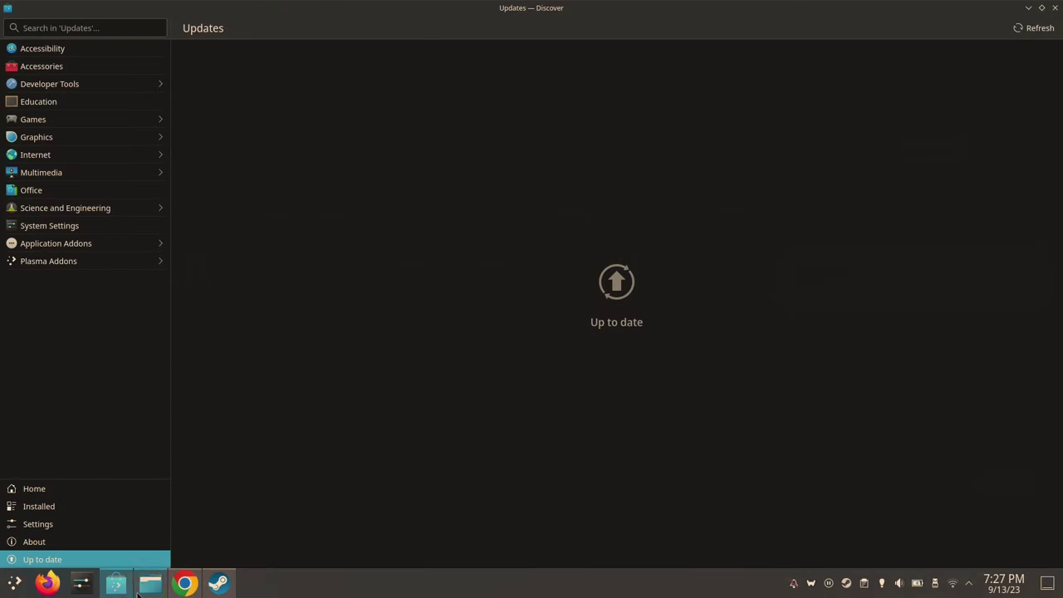
- Switch to Chrome, download WeMod from the link in the YouTube video's description, and view the Downloads folder in Dolphin
left_click(158, 584)
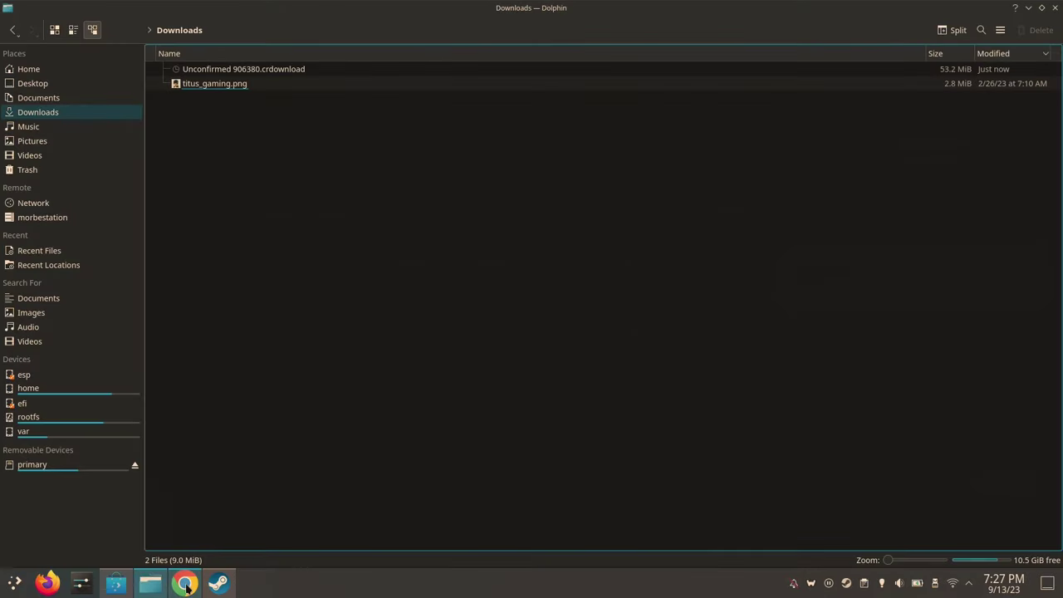
left_click(184, 583)
left_click(88, 6)
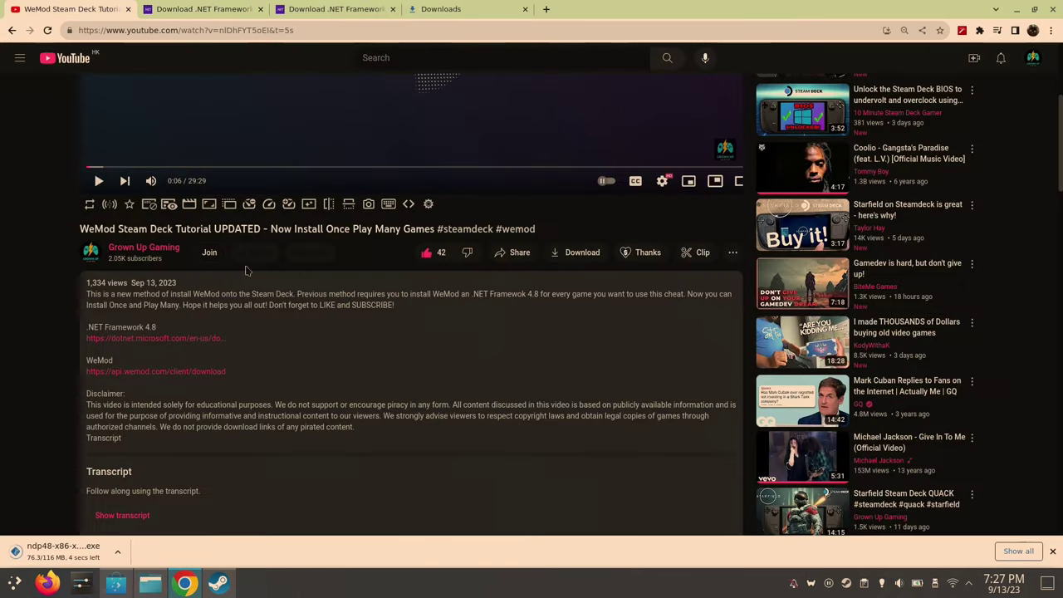
left_click(140, 379)
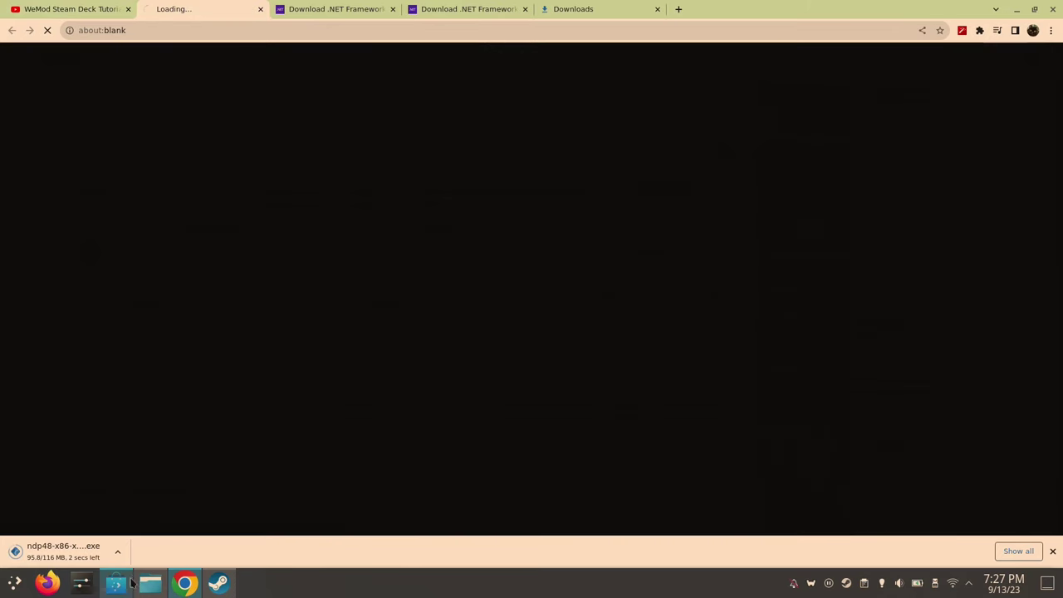
left_click(151, 583)
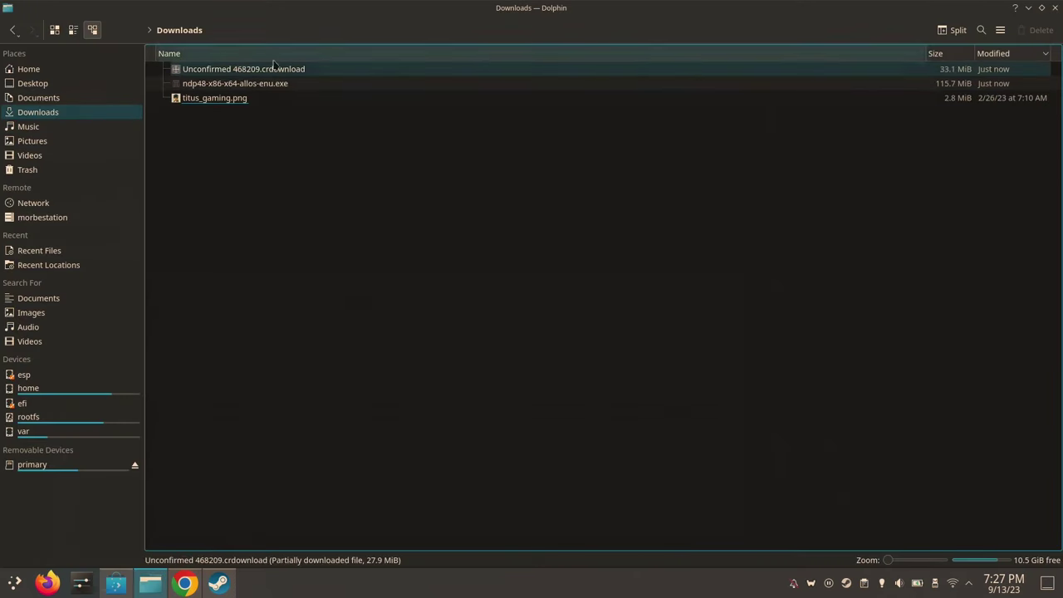
- Switch to Steam and add WeMod-8.11.2.exe from the Downloads folder as a non-Steam game
left_click(220, 585)
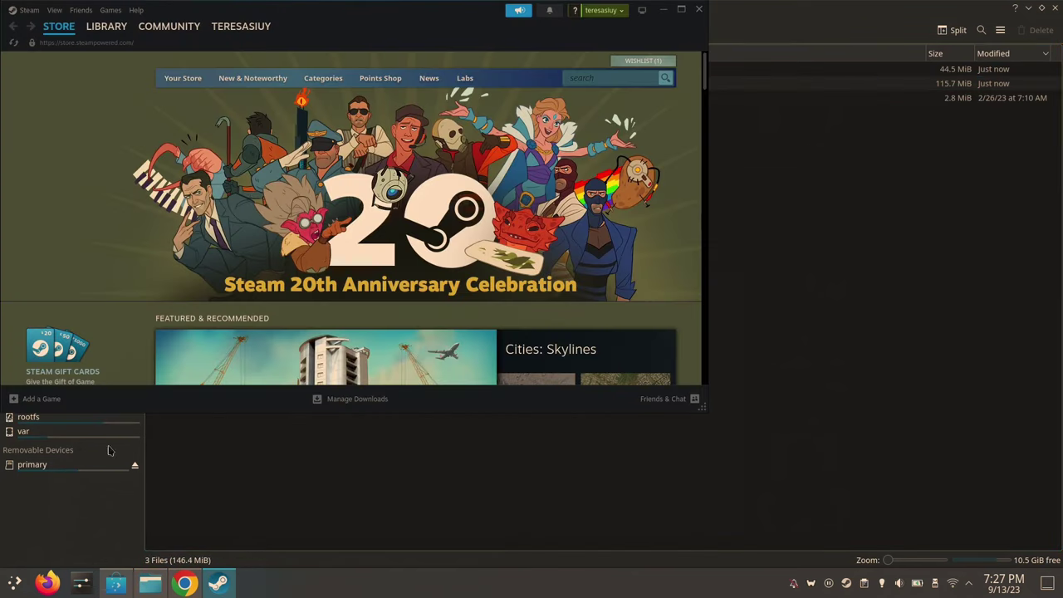
left_click(34, 401)
left_click(121, 354)
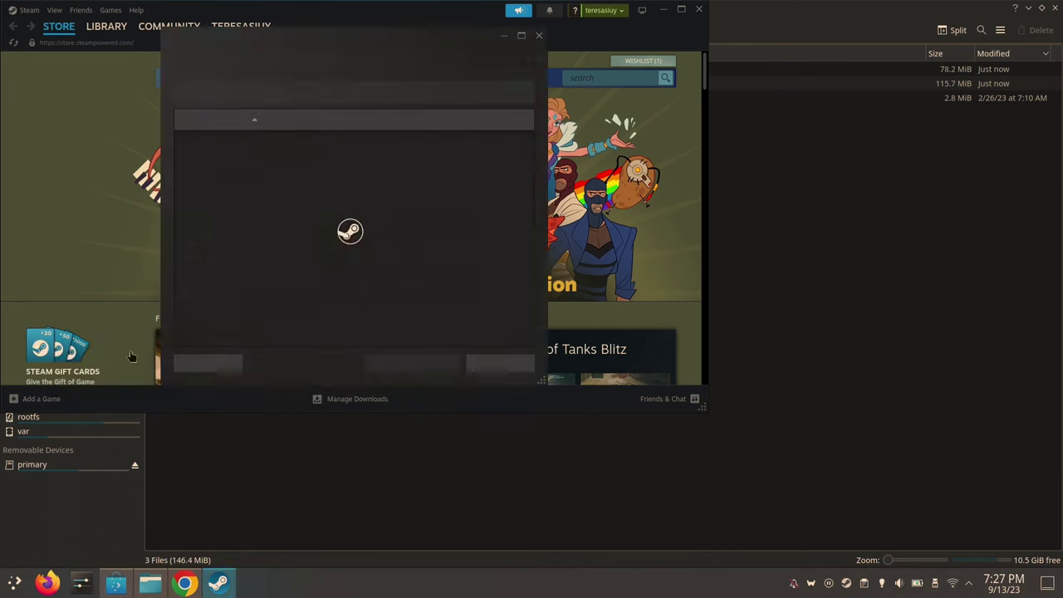
left_click(206, 363)
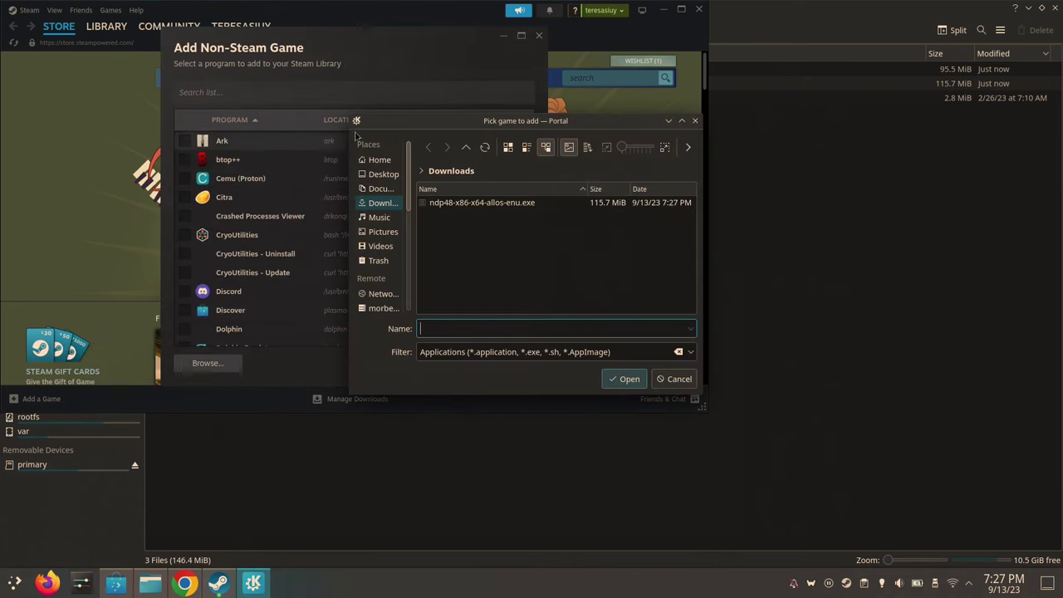
left_click(317, 492)
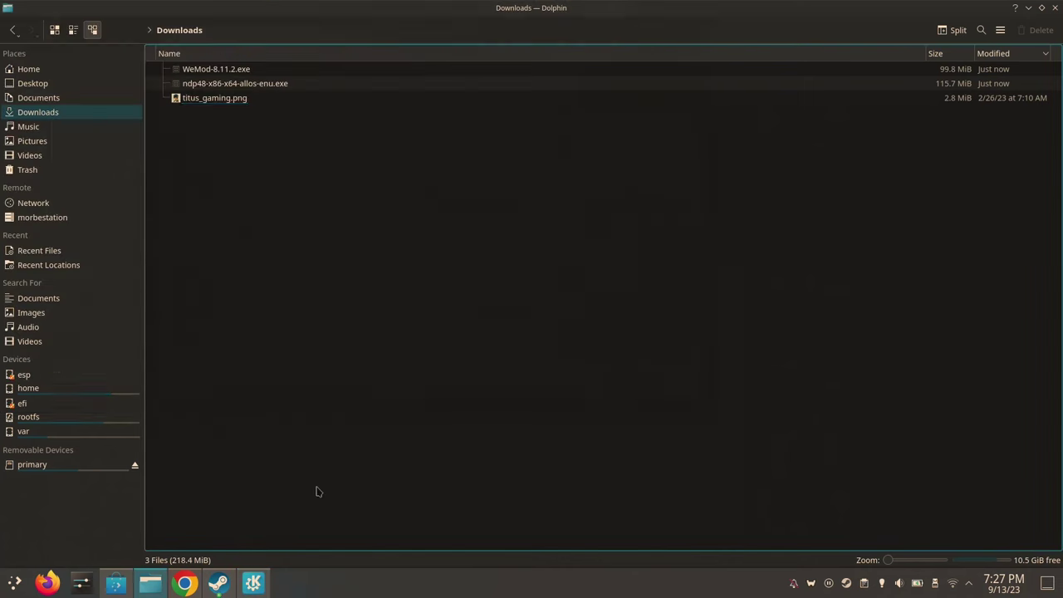
left_click(219, 583)
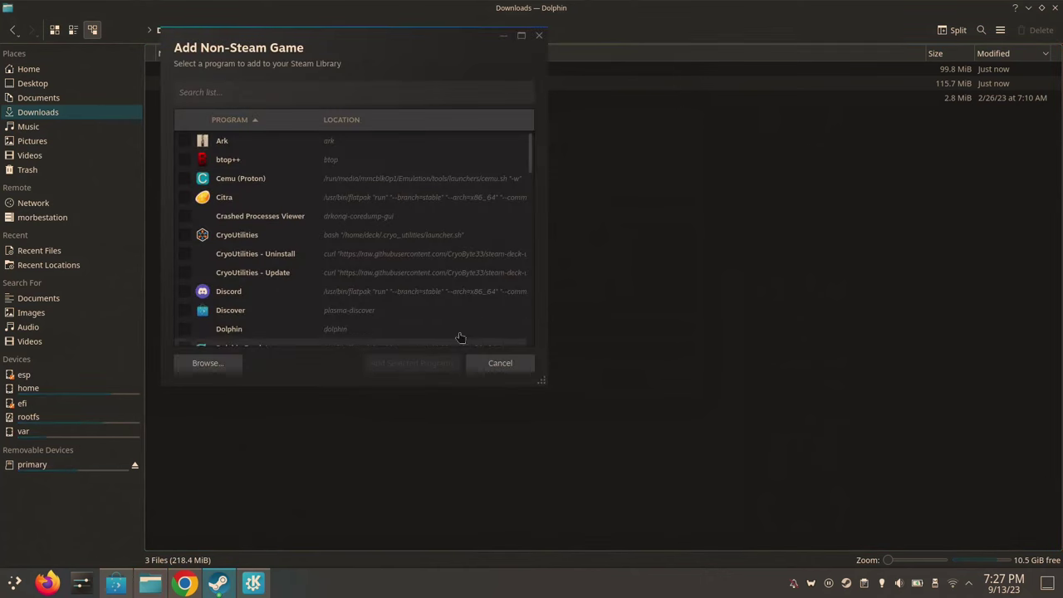
left_click(253, 584)
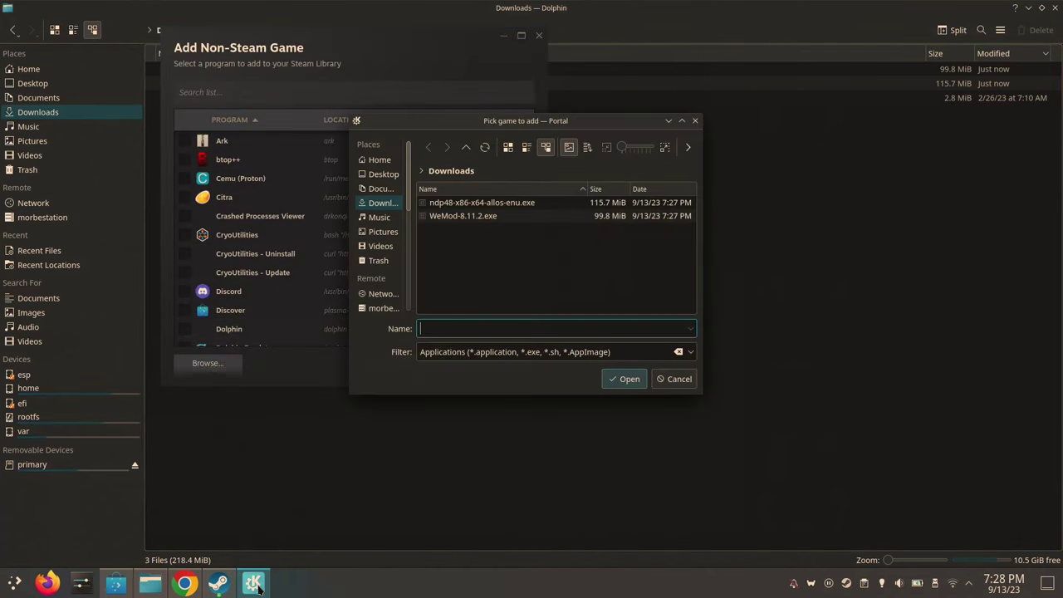
double_click(472, 218)
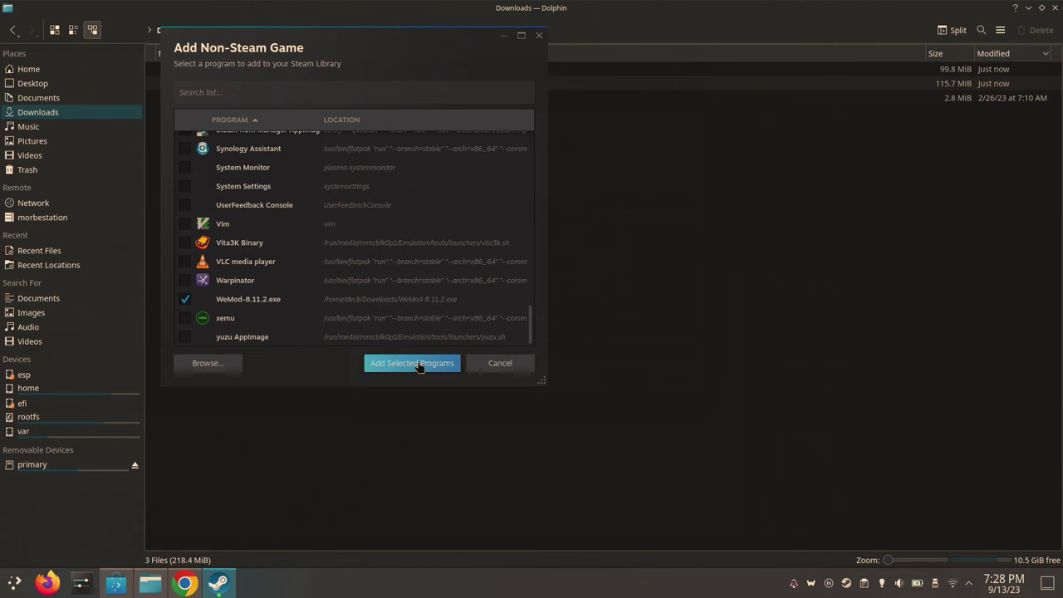
left_click(413, 363)
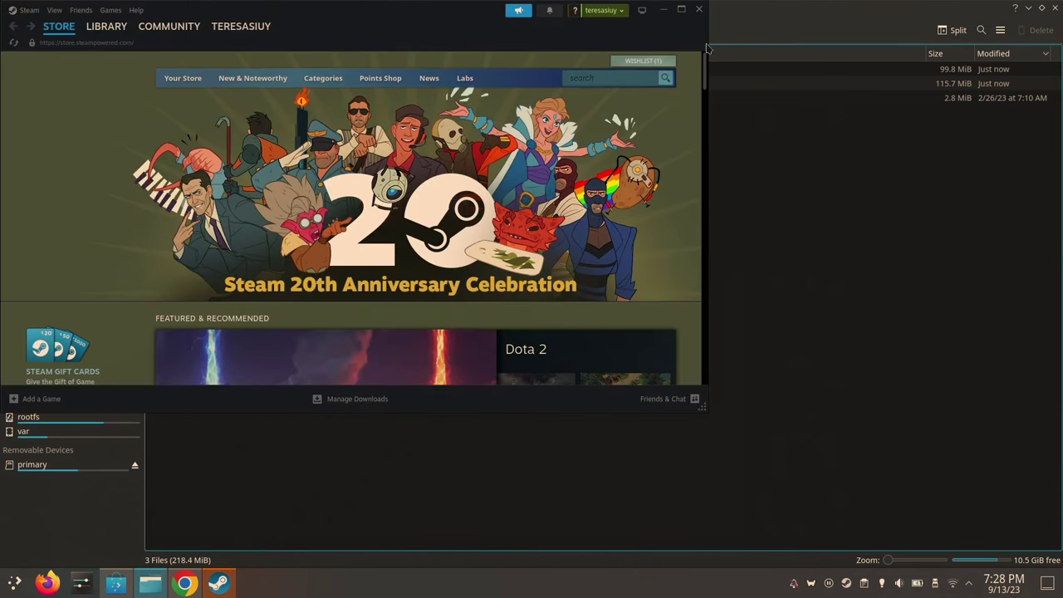
- Stop the running WeMod entry in the Steam library and confirm exiting the game
left_click(123, 37)
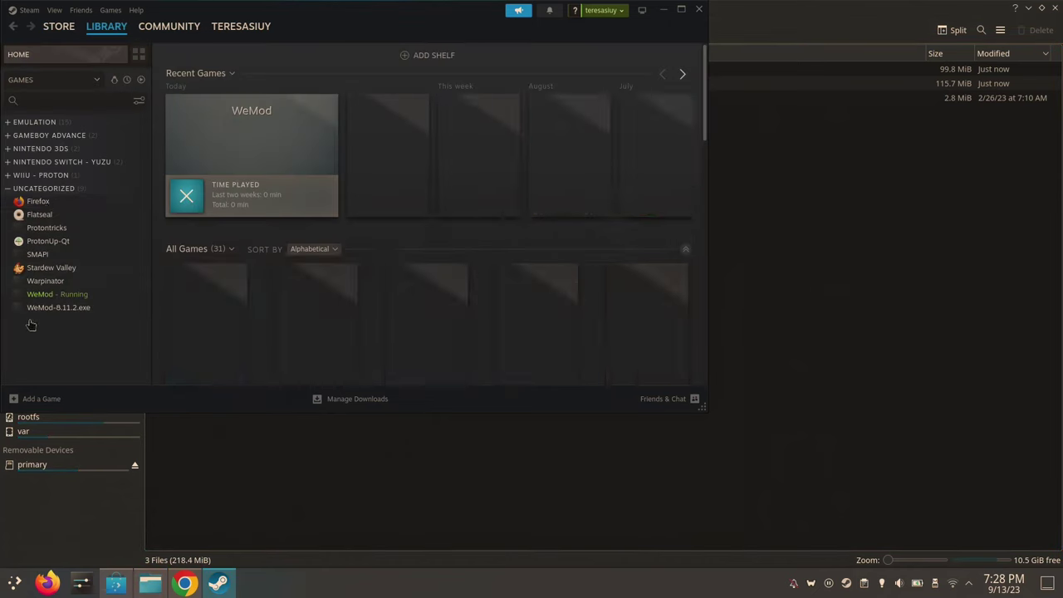
left_click(67, 297)
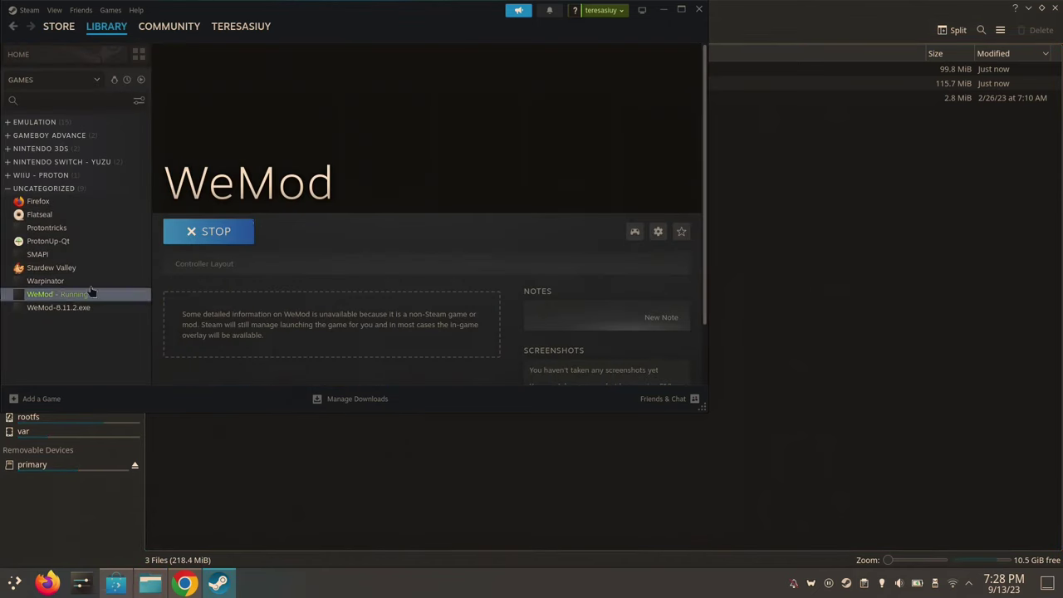
left_click(239, 237)
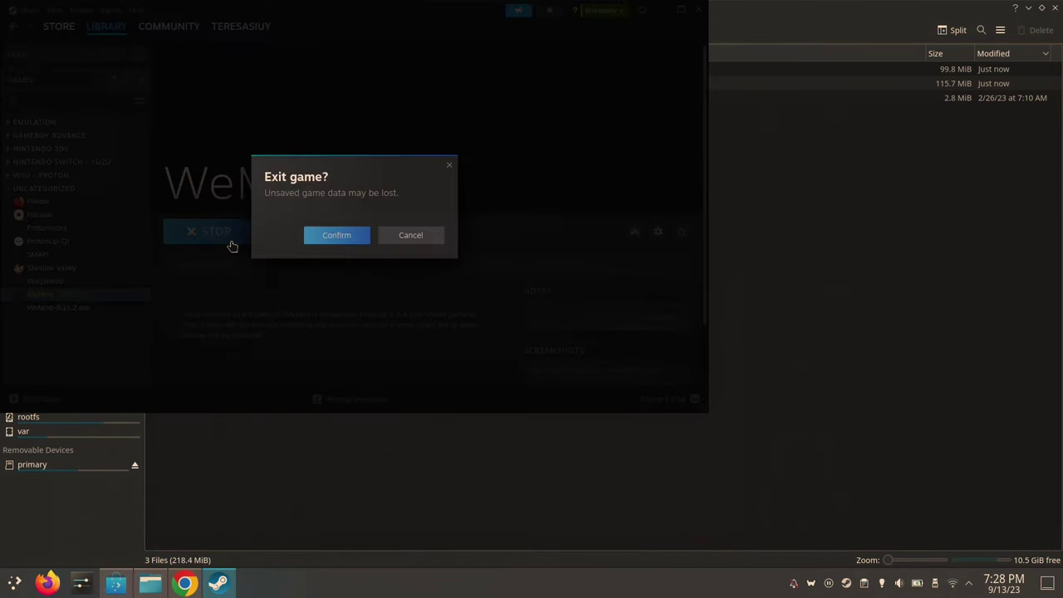
left_click(333, 235)
- Force WeMod-8.11.2.exe to use the Proton-6.19-GE-2 compatibility tool and launch it
left_click(91, 307)
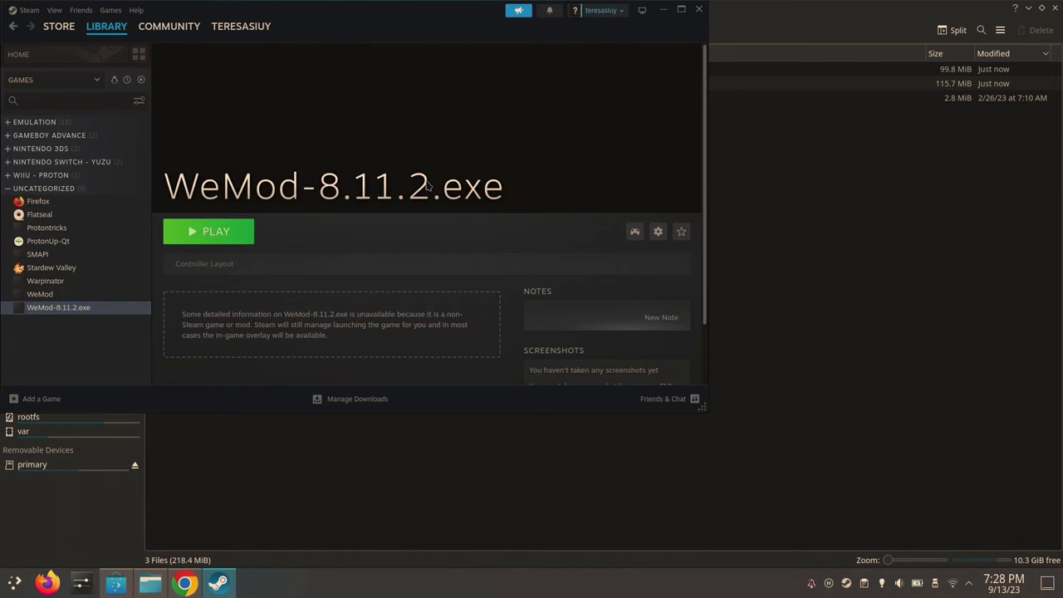
left_click(657, 231)
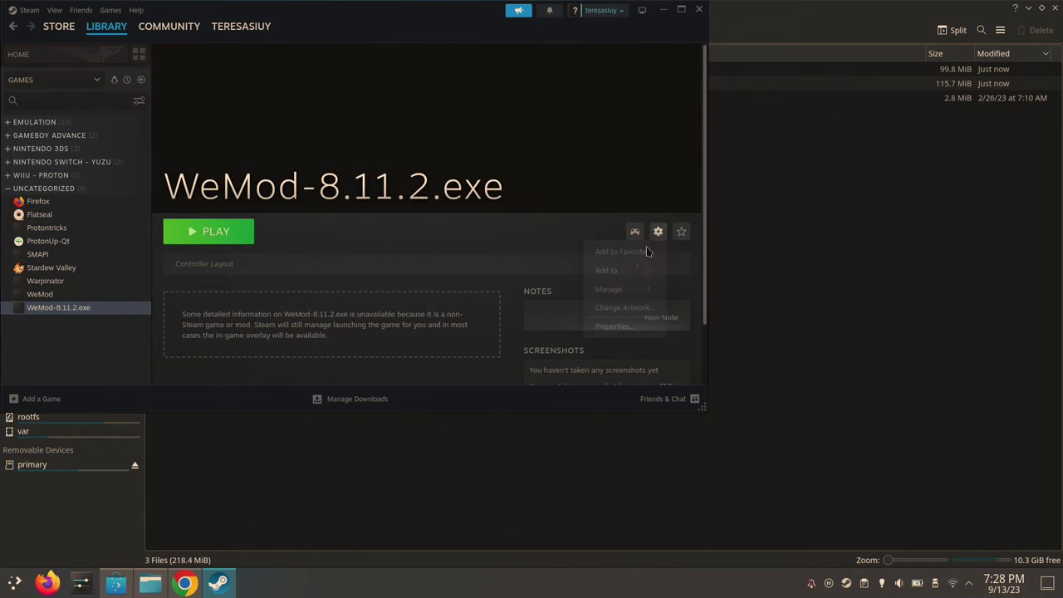
left_click(619, 326)
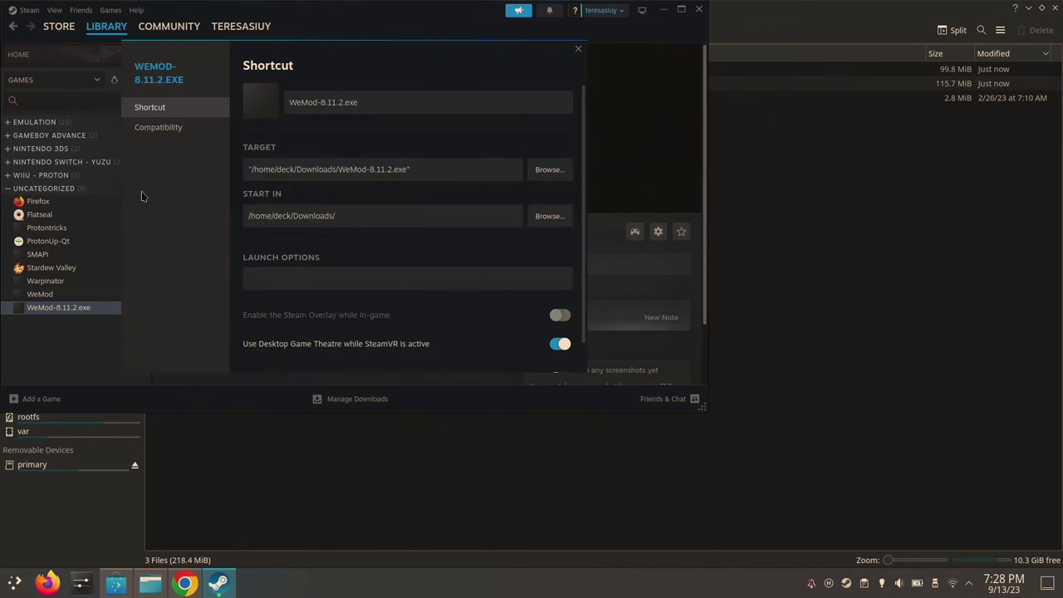
left_click(178, 134)
left_click(356, 94)
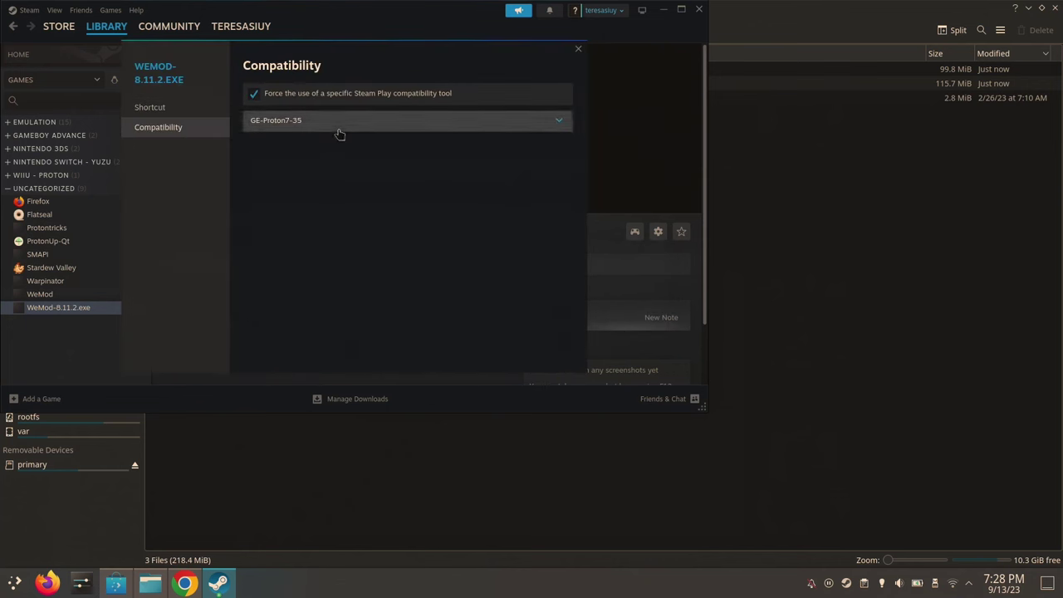
left_click(338, 125)
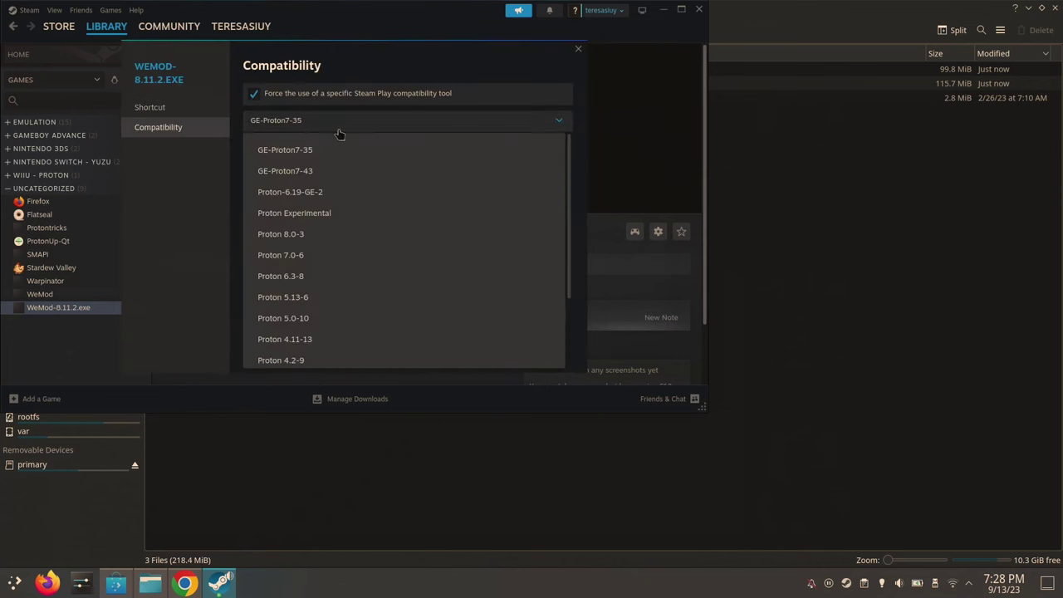
left_click(344, 194)
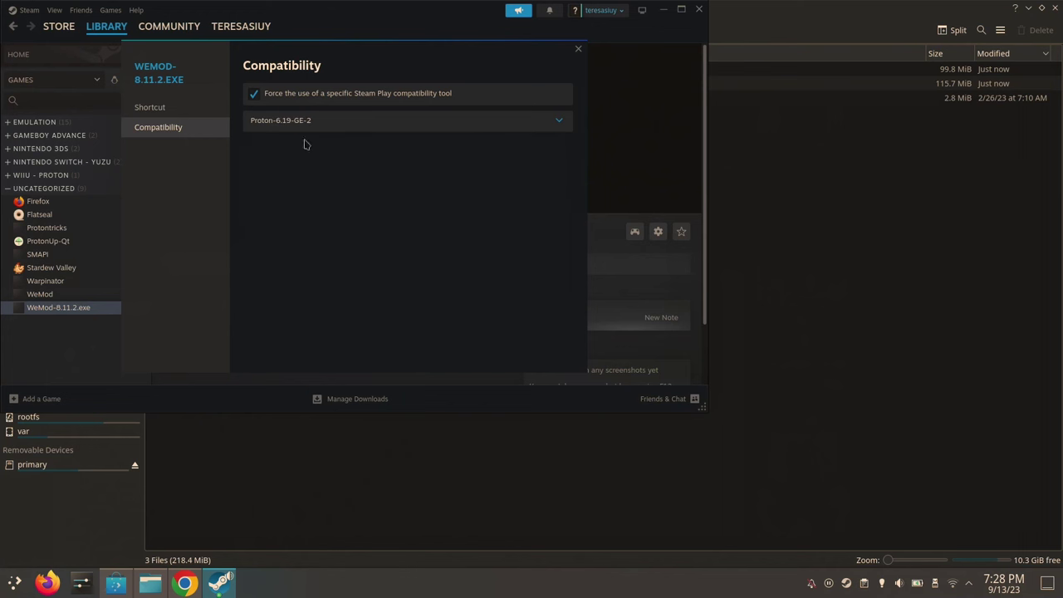
left_click(578, 49)
left_click(218, 234)
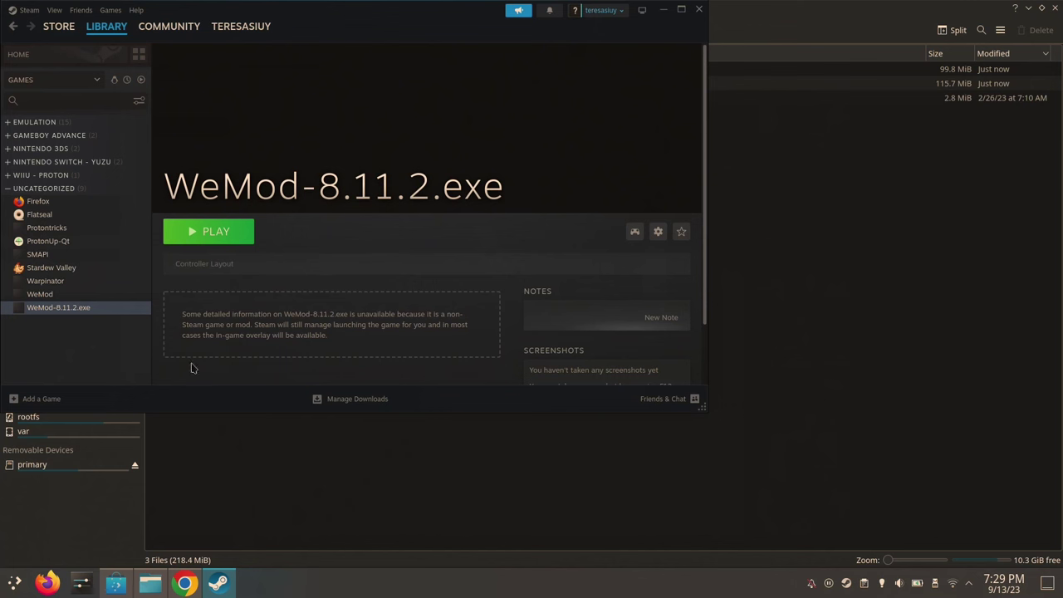
- Change the compatibility tool of WeMod-8.11.2.exe to Proton Experimental
left_click(657, 231)
left_click(610, 326)
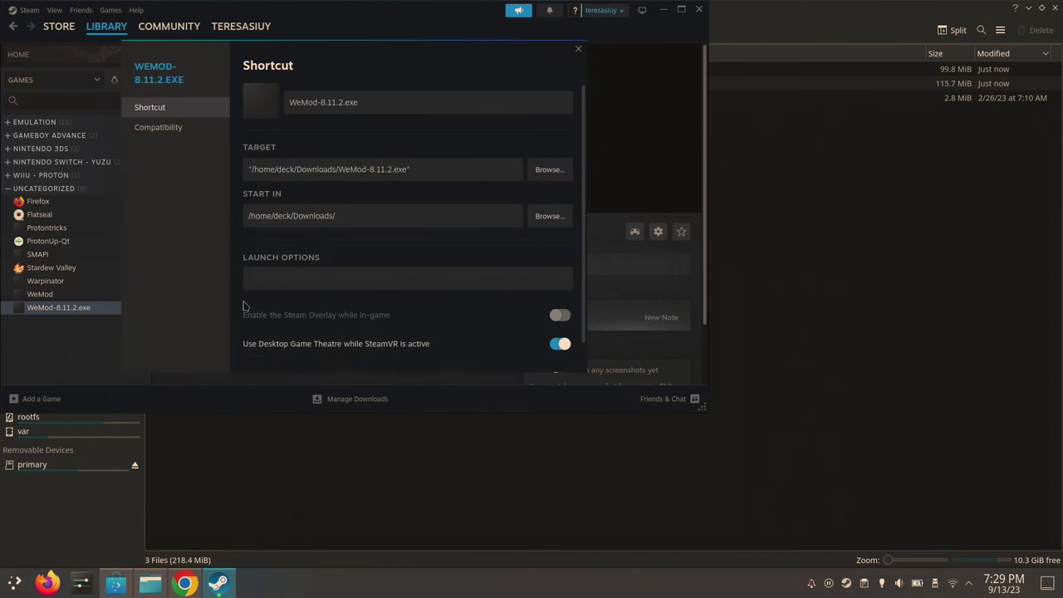
left_click(168, 129)
left_click(287, 125)
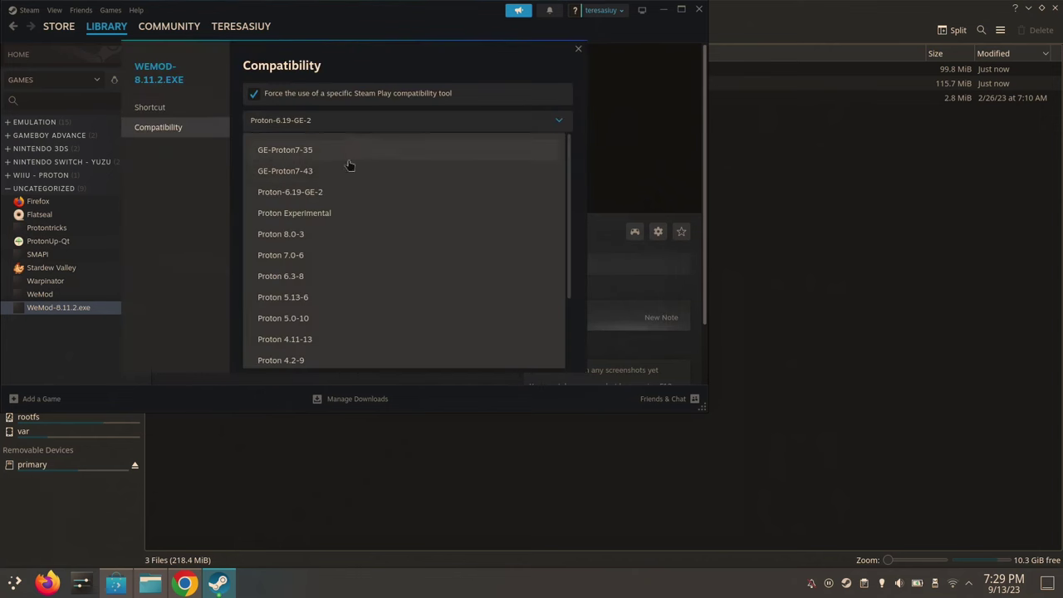
left_click(356, 213)
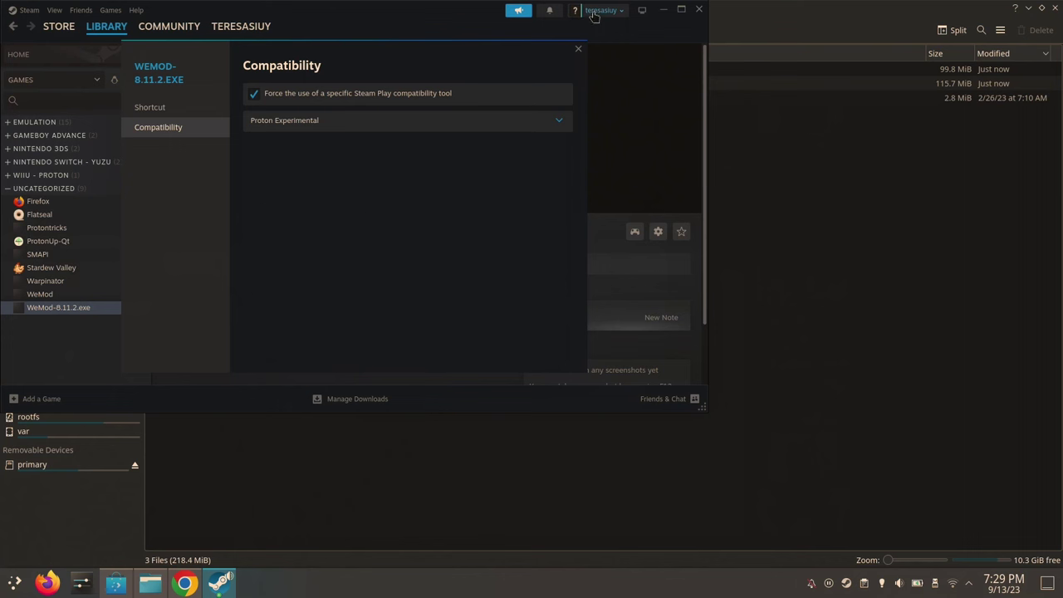
left_click(576, 55)
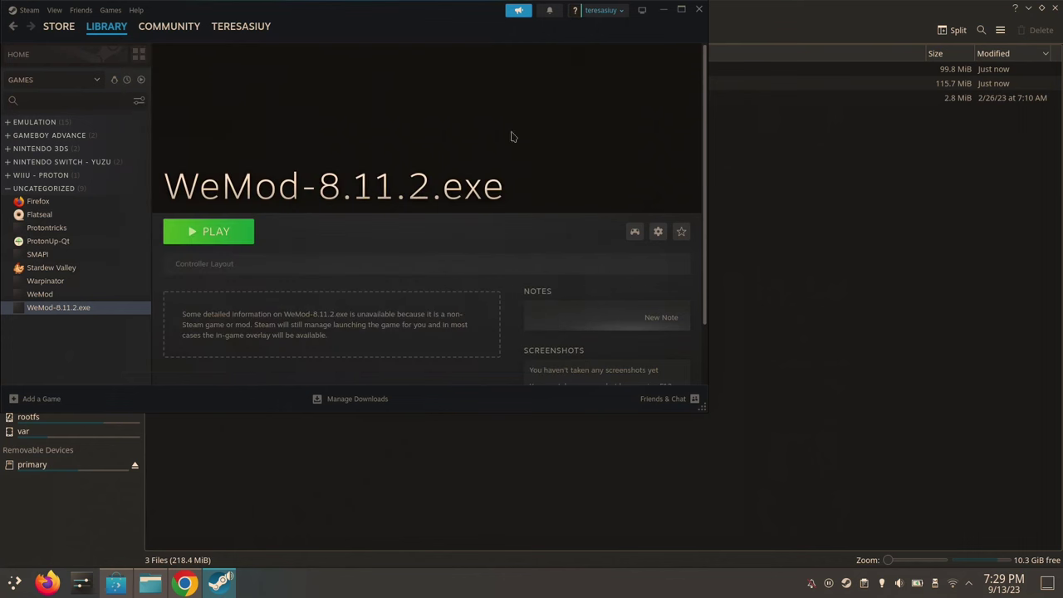
- Review the target path in the shortcut properties of WeMod-8.11.2.exe and close the properties
left_click(658, 232)
mouse_move(619, 289)
left_click(597, 326)
left_click(365, 170)
left_click(478, 169)
left_click(578, 49)
- Switch to Protontricks, choose the WeMod shortcut, and select its default wineprefix
key("super")
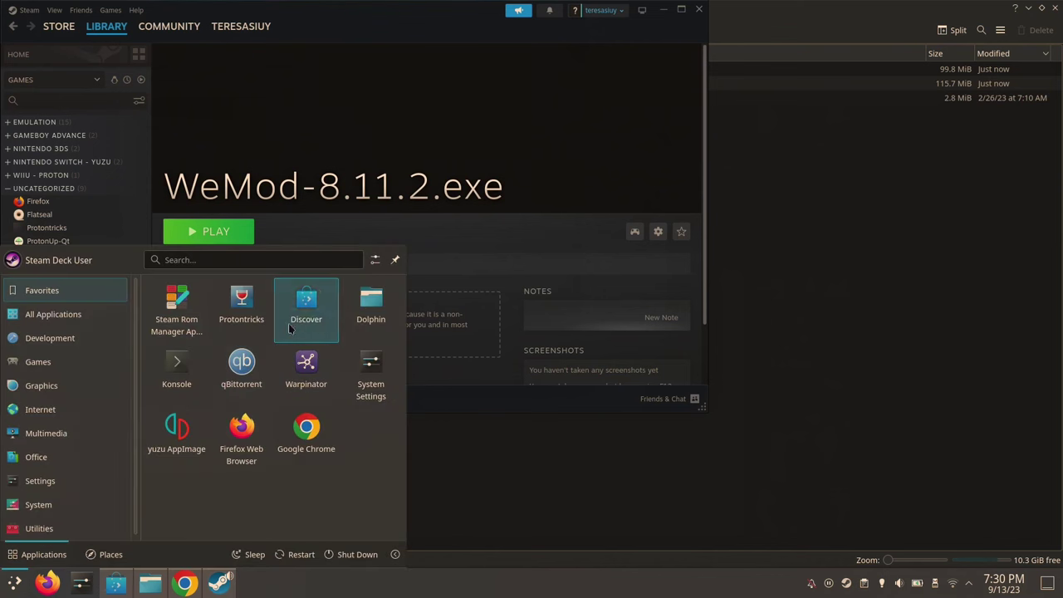
left_click(238, 297)
left_click(432, 277)
double_click(432, 277)
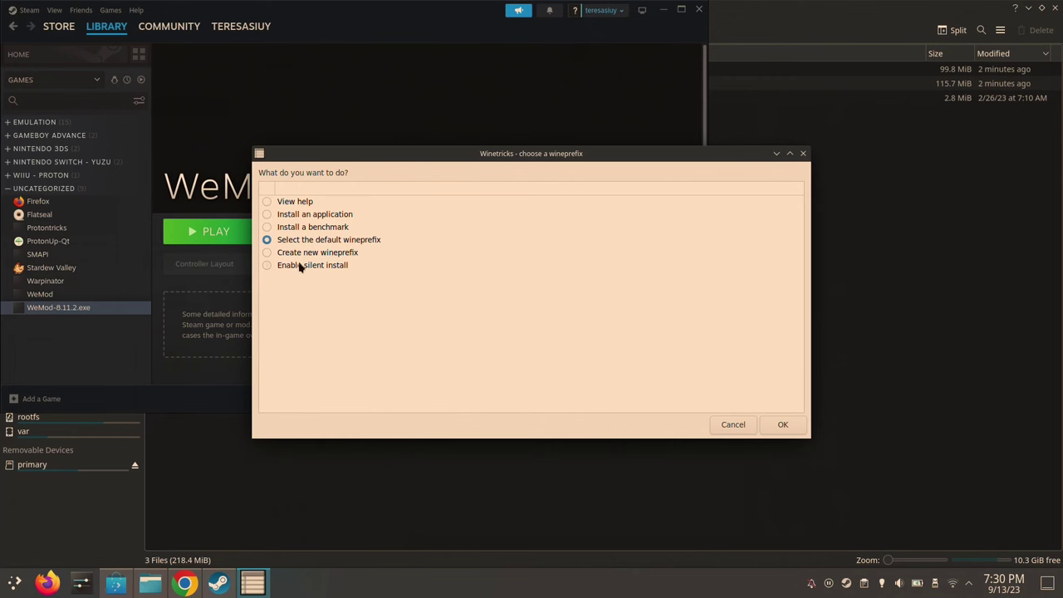
left_click(783, 424)
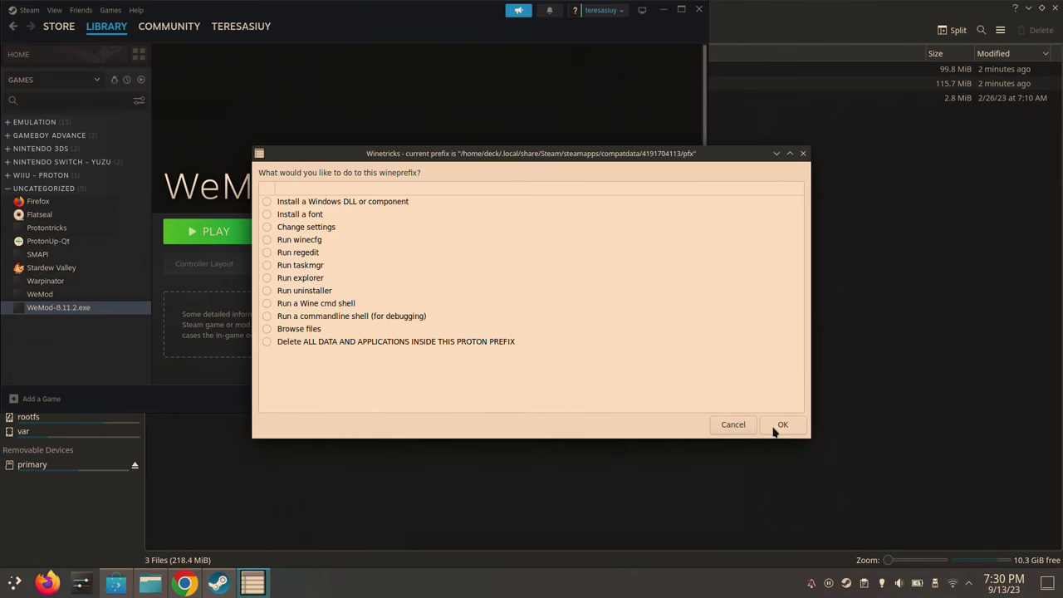
- Run winecfg for this wineprefix and set the Windows version to Windows 7
left_click(306, 241)
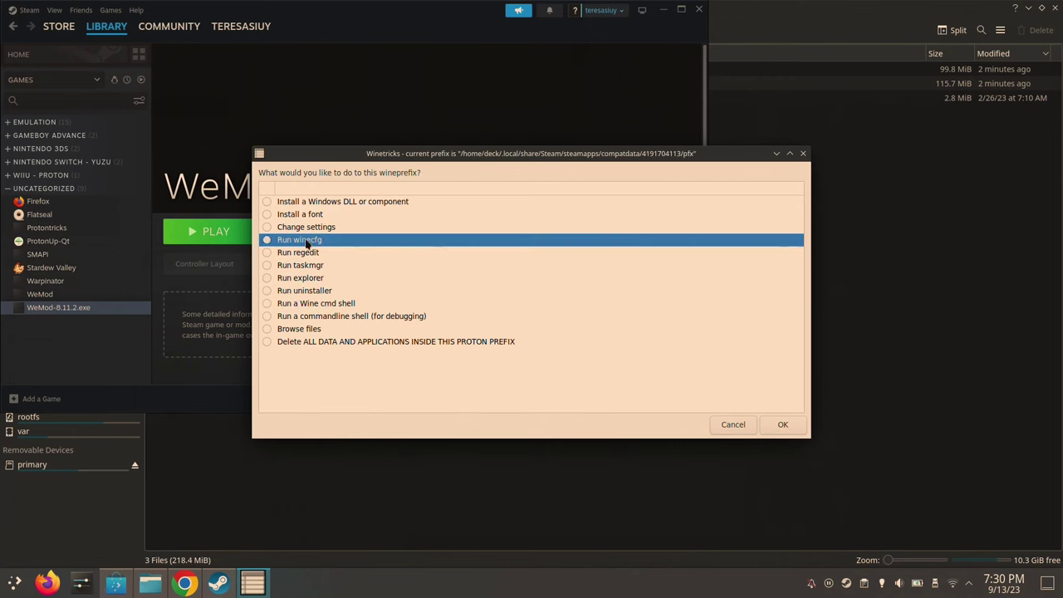
left_click(782, 424)
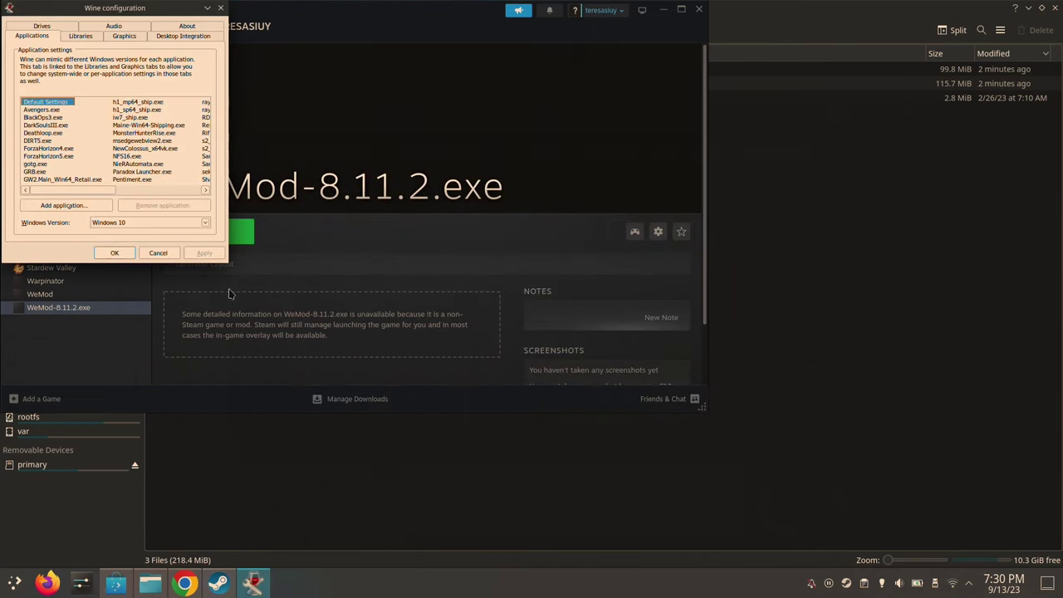
left_click(125, 226)
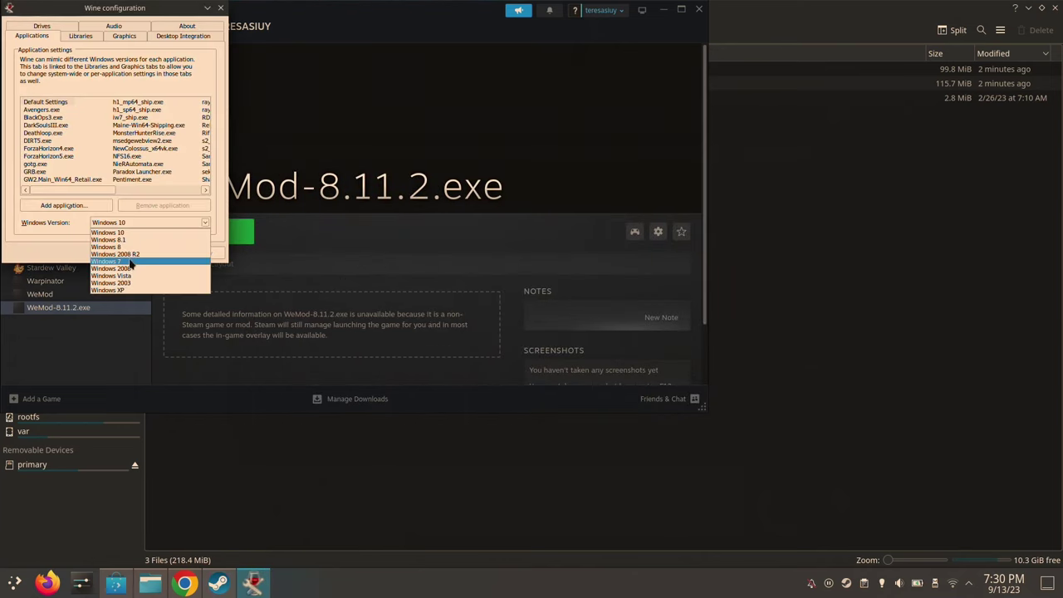
left_click(129, 261)
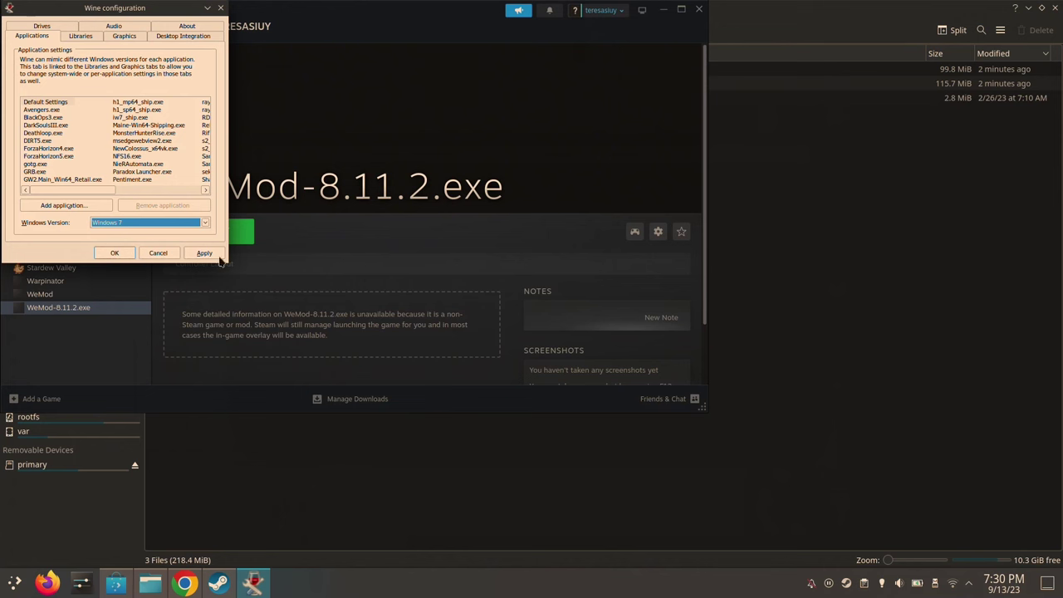
left_click(115, 252)
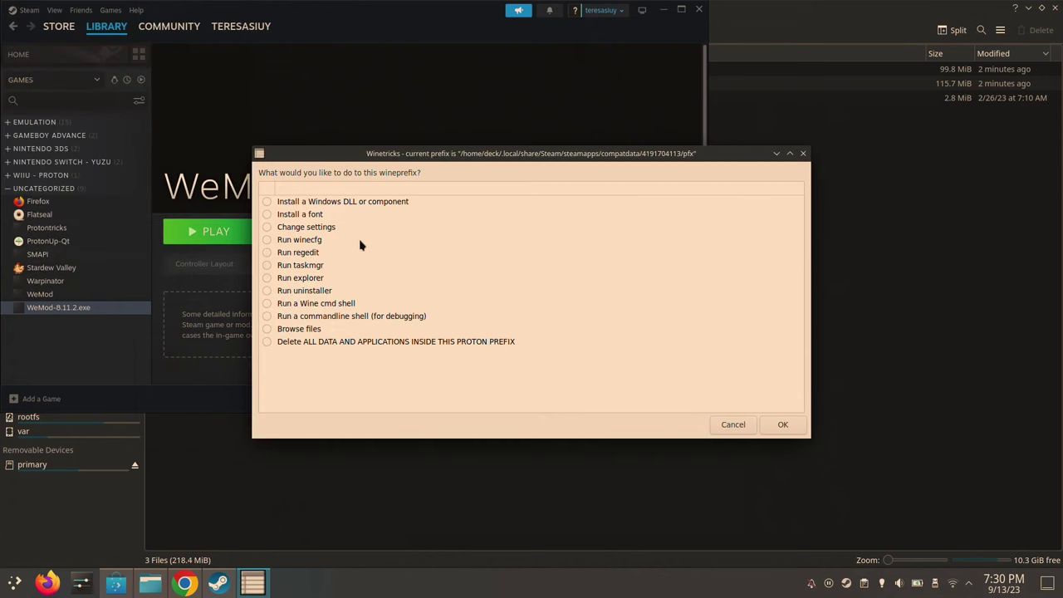
- Run the uninstaller for this wineprefix and launch ndp48-x86-x64-allos-enu.exe from Downloads as a new program installation, with the file type set to Programs (*.exe)
left_click(301, 292)
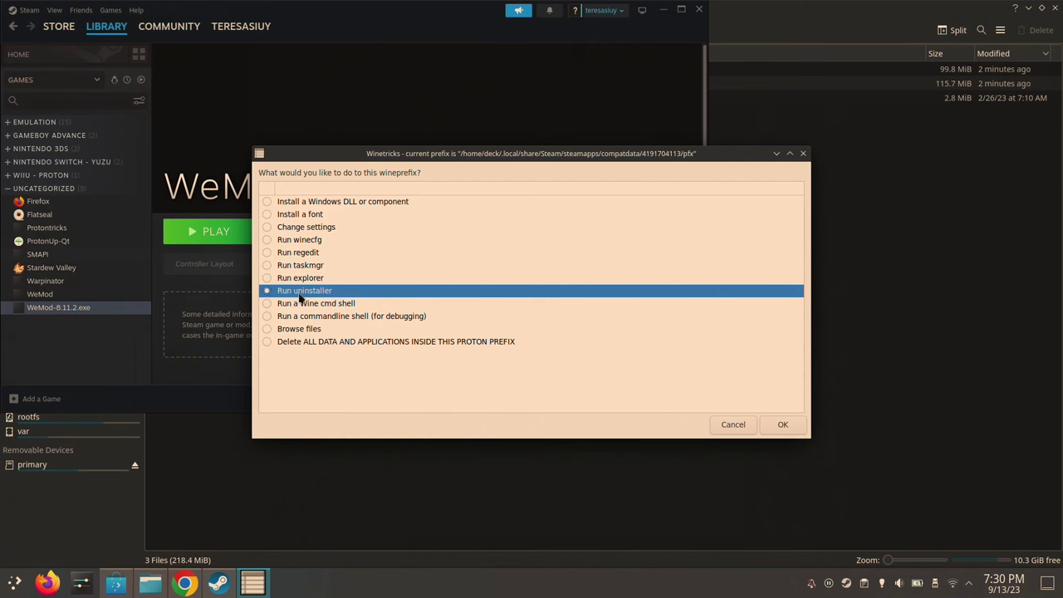
left_click(782, 424)
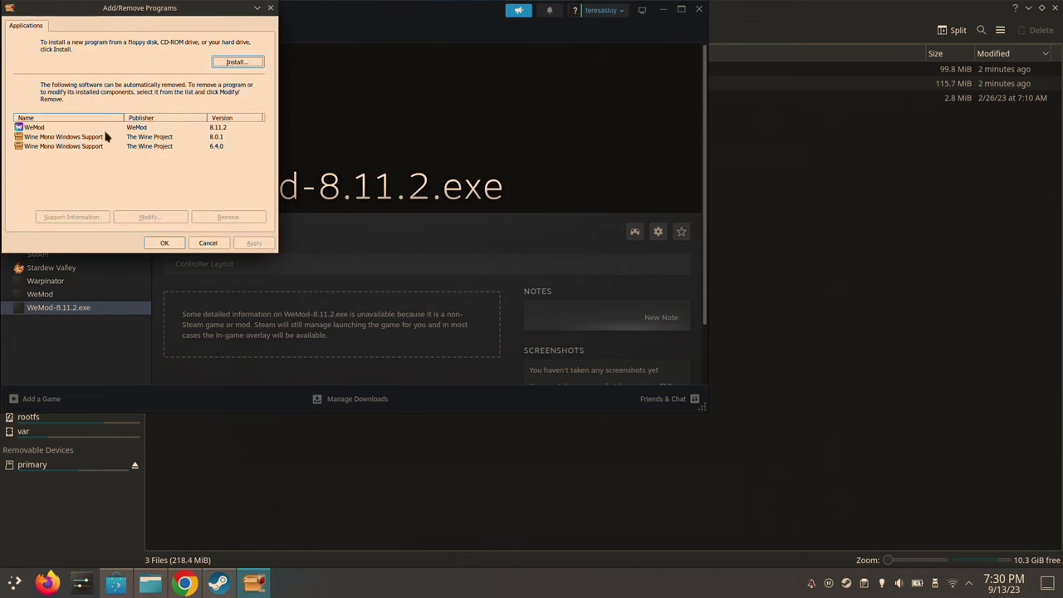
left_click(244, 62)
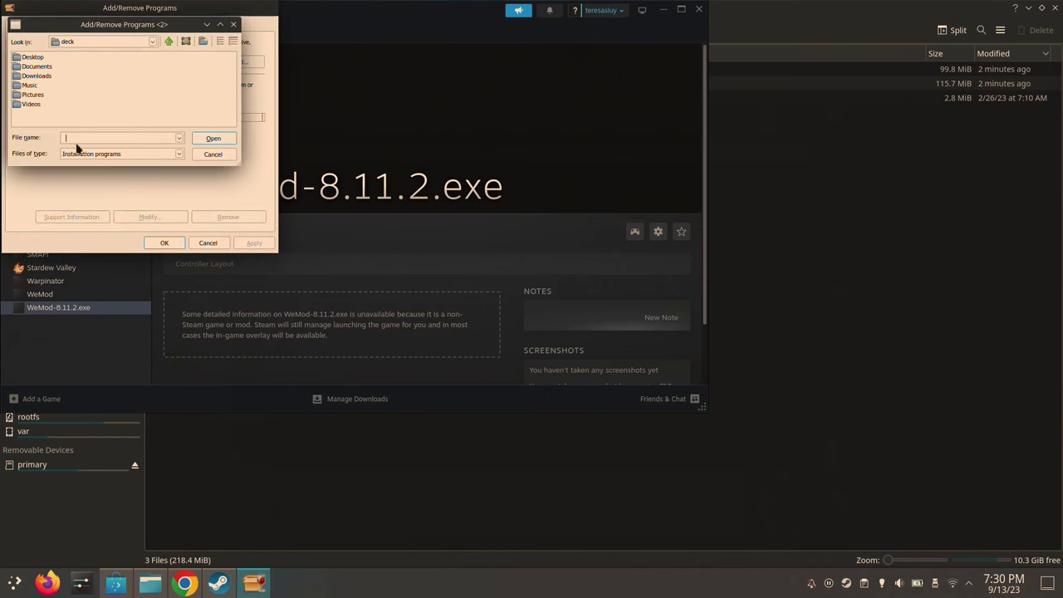
double_click(37, 76)
left_click(84, 158)
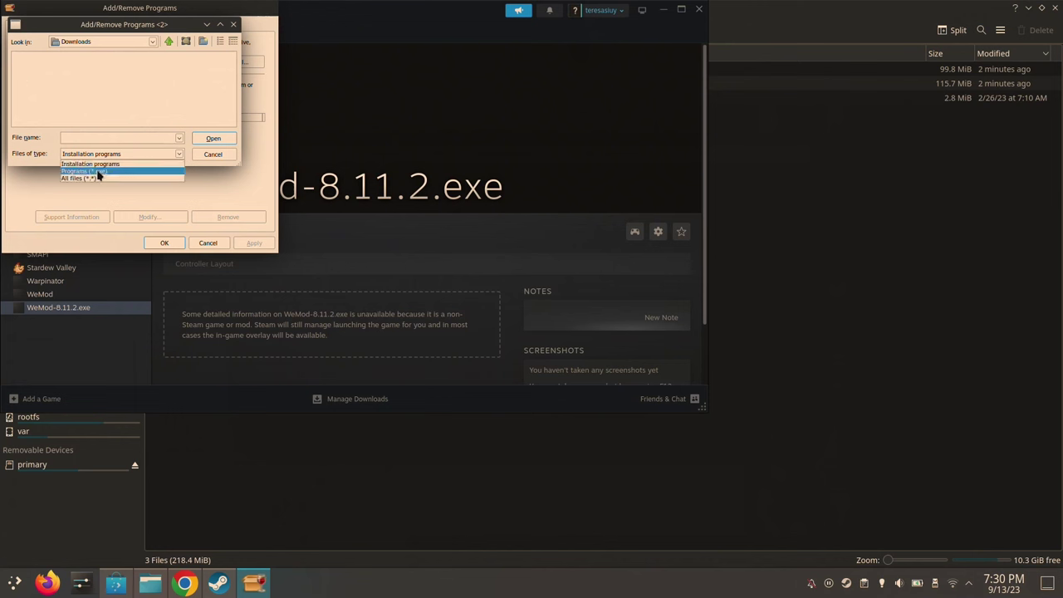
left_click(83, 171)
left_click(38, 57)
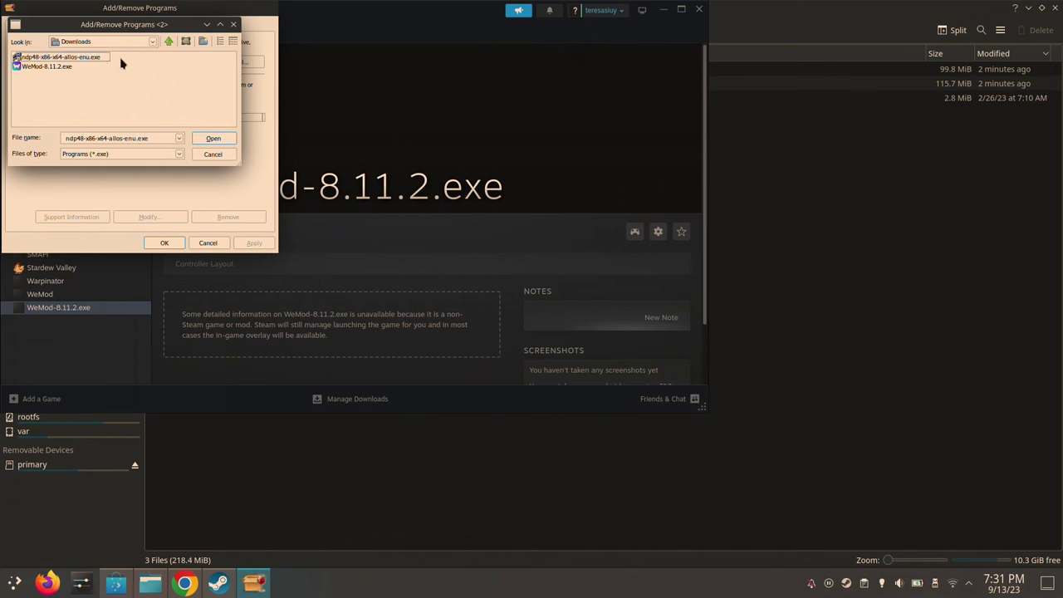
double_click(98, 56)
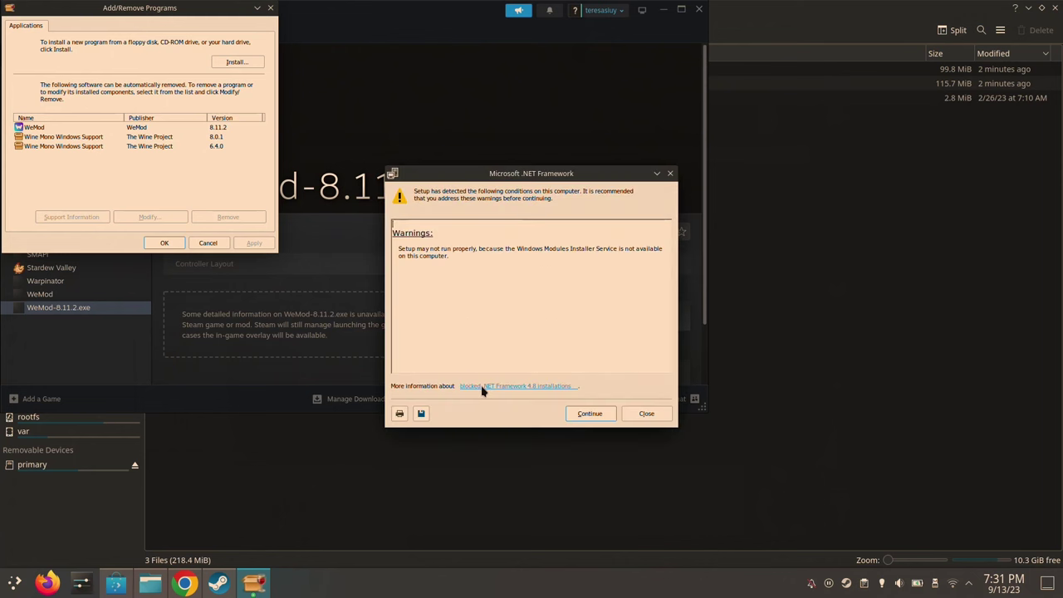
- Continue past the Microsoft .NET Framework setup warning, try to install .NET Framework 4.8, and close the setup wizard
left_click(581, 413)
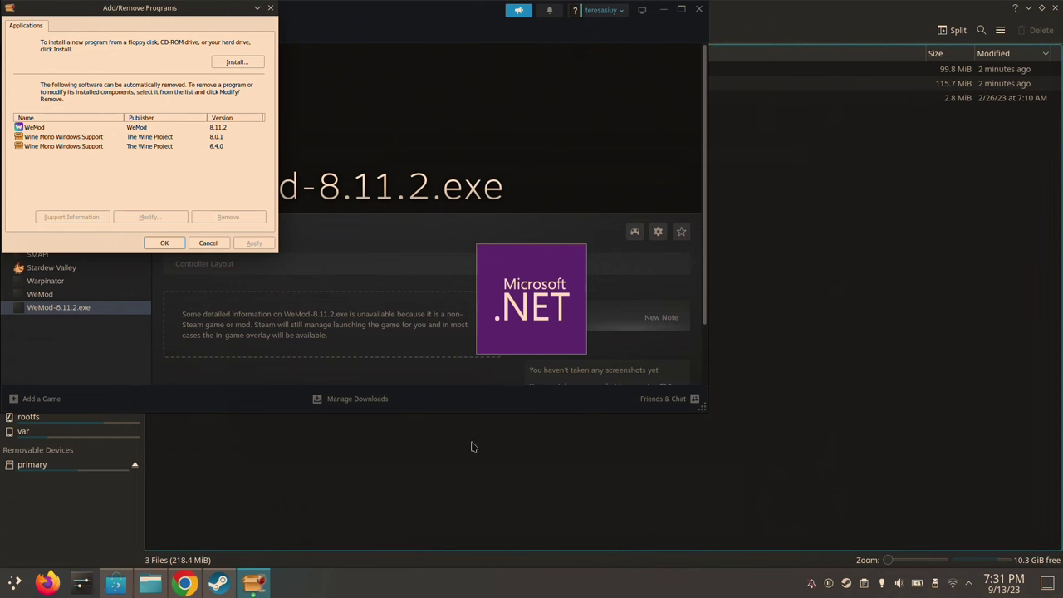
left_click(436, 362)
left_click(586, 414)
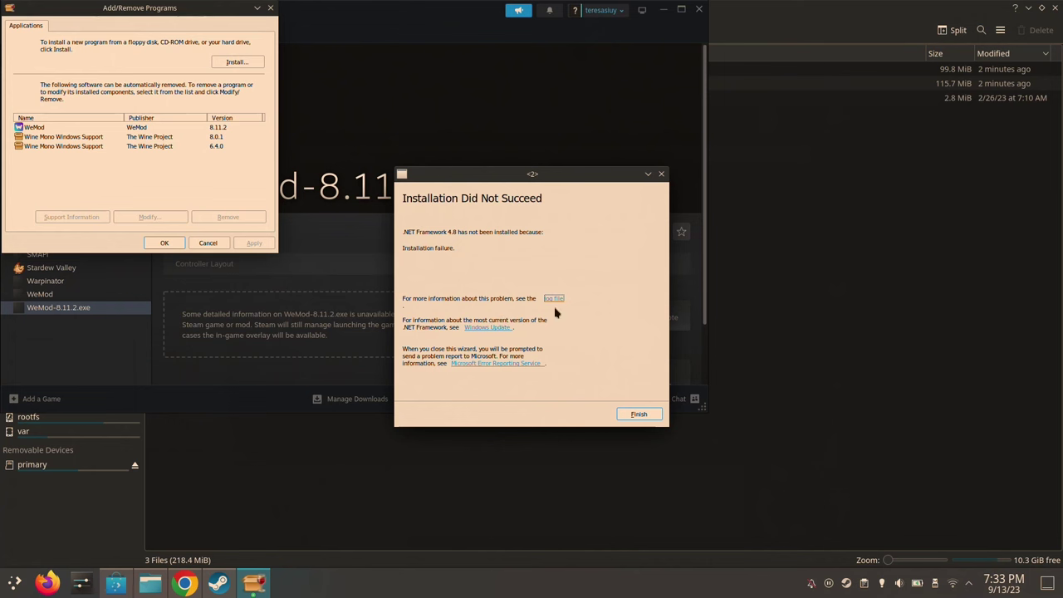
left_click(652, 414)
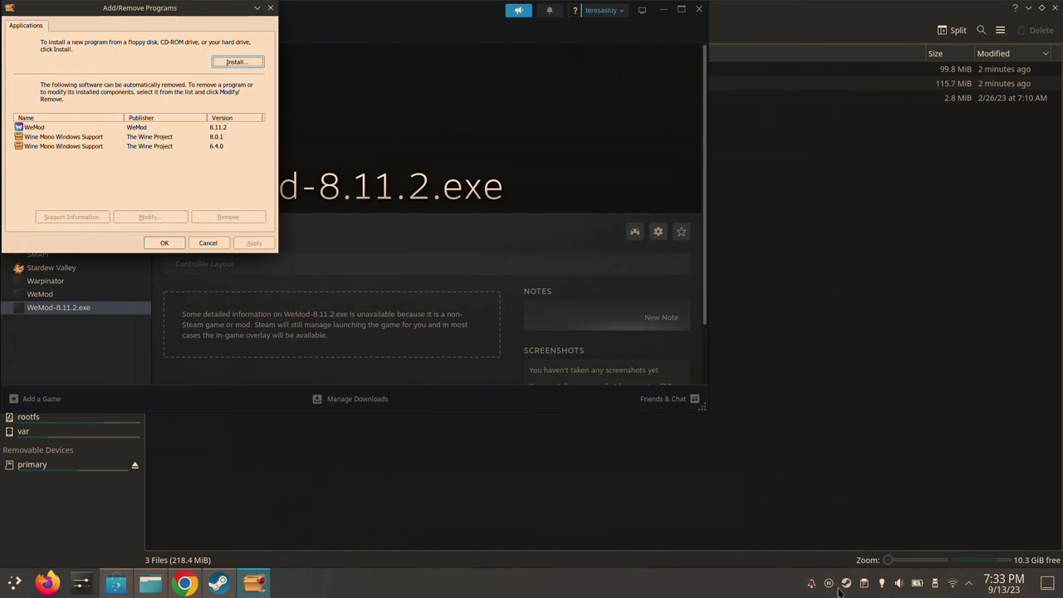
- Switch Steam to Big Picture mode and open the System settings
right_click(846, 585)
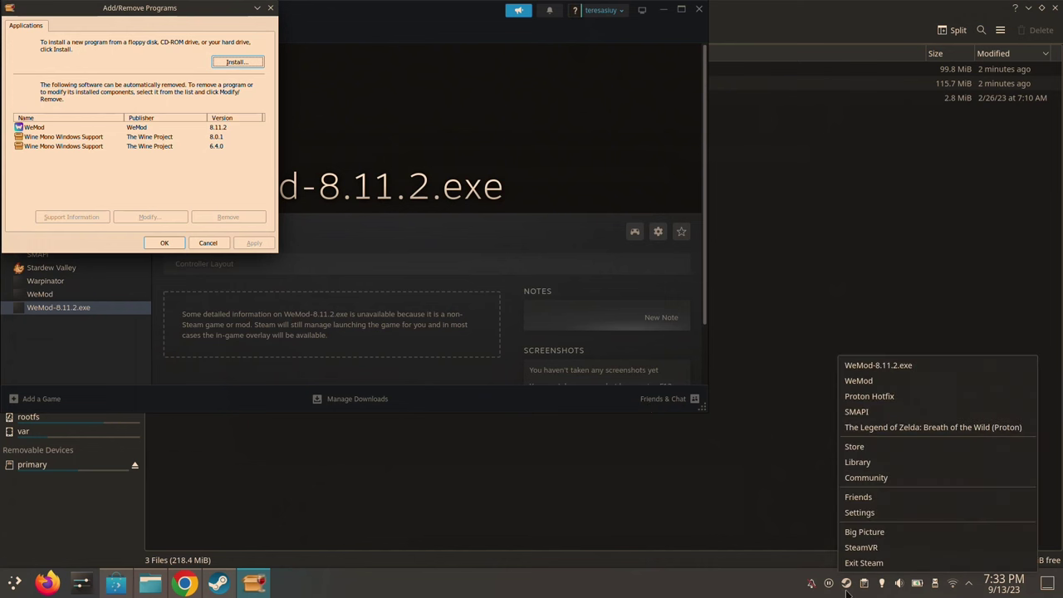
left_click(864, 534)
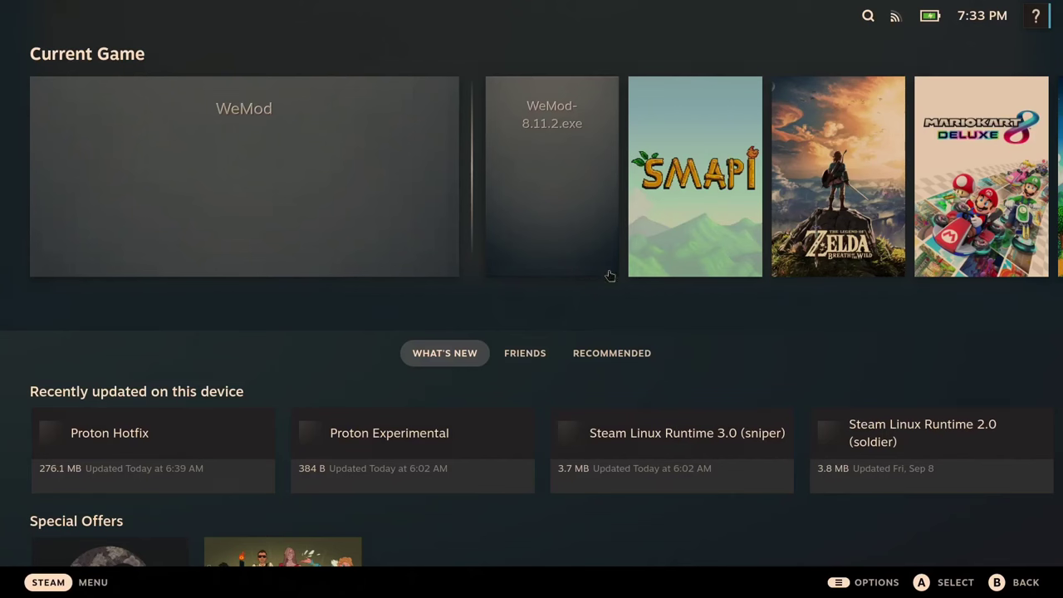
left_click(49, 584)
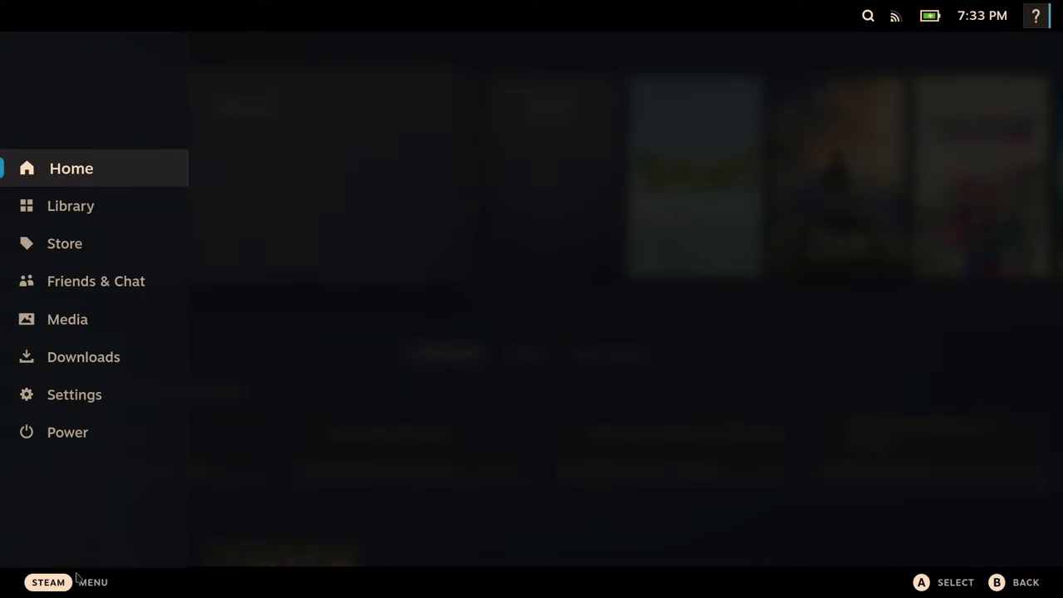
left_click(135, 402)
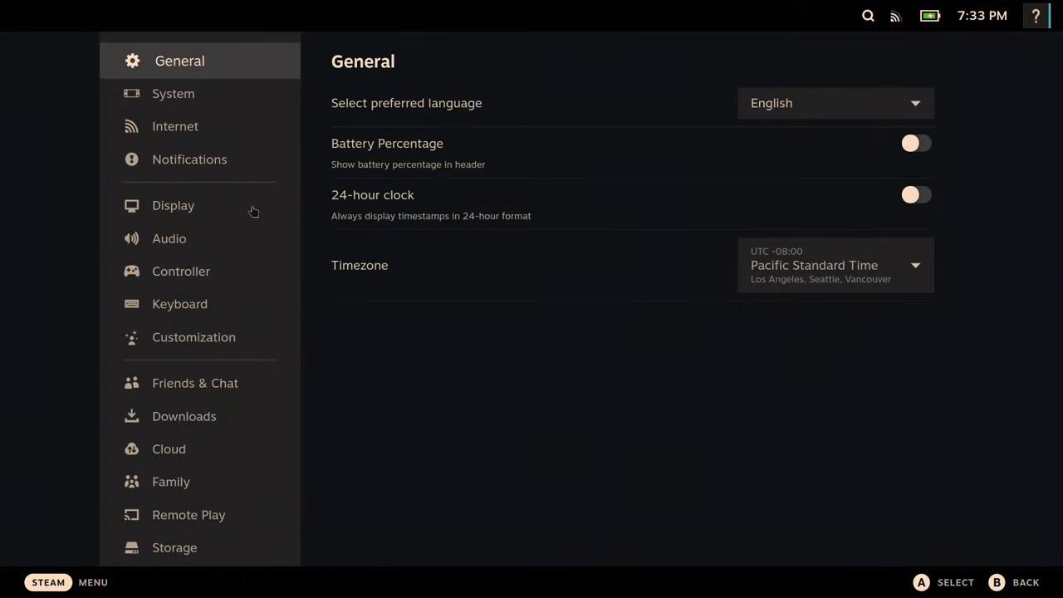
left_click(204, 95)
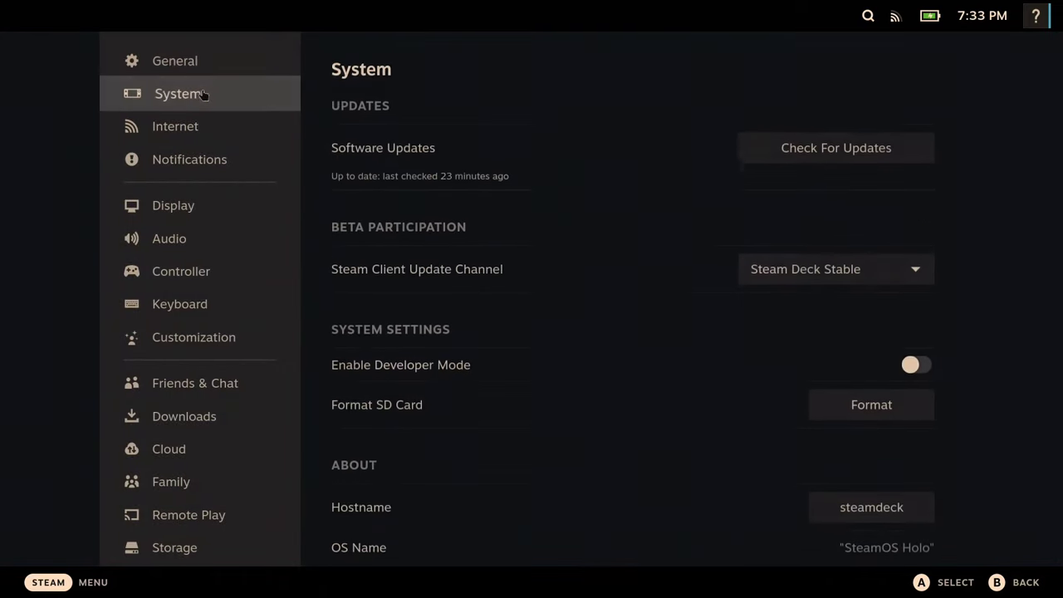
- Check for system software updates and review the available Steam Client Update Channel options without changing the channel
scroll(668, 450, "down", 5)
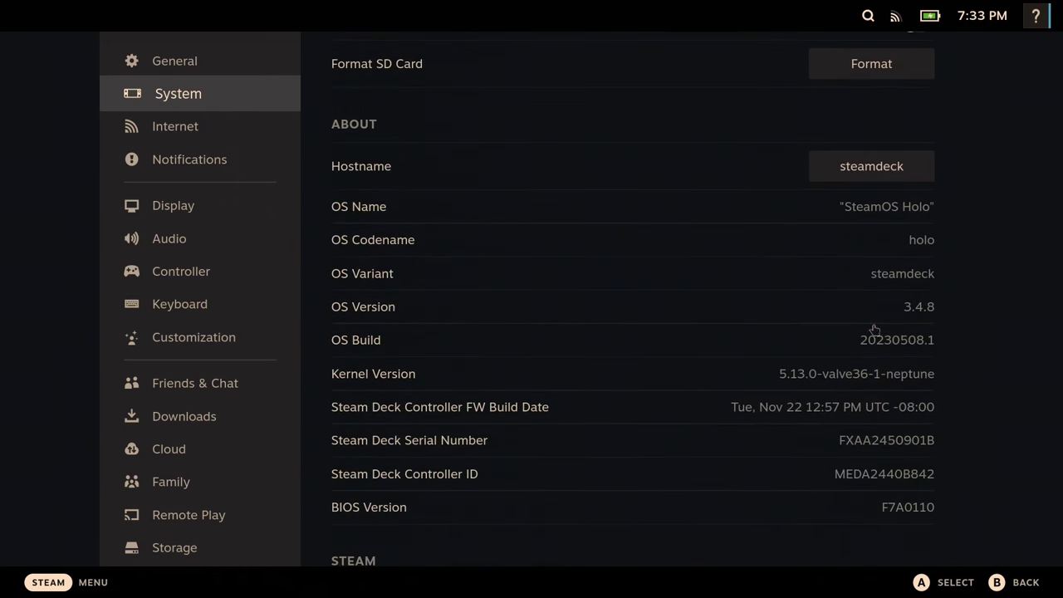
scroll(830, 149, "up", 5)
left_click(832, 142)
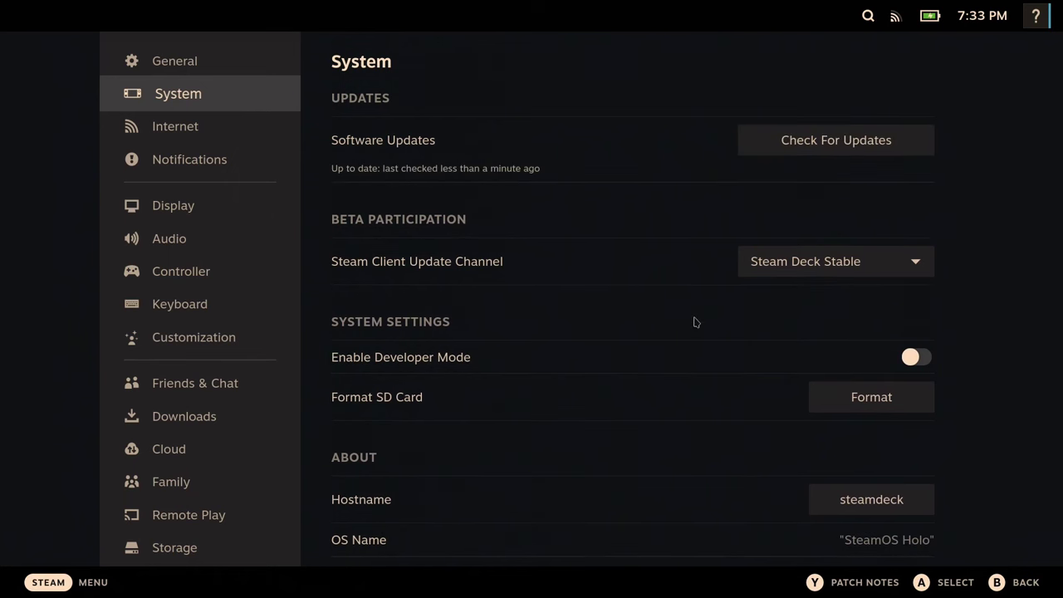
scroll(749, 299, "down", 3)
scroll(747, 366, "up", 3)
left_click(816, 277)
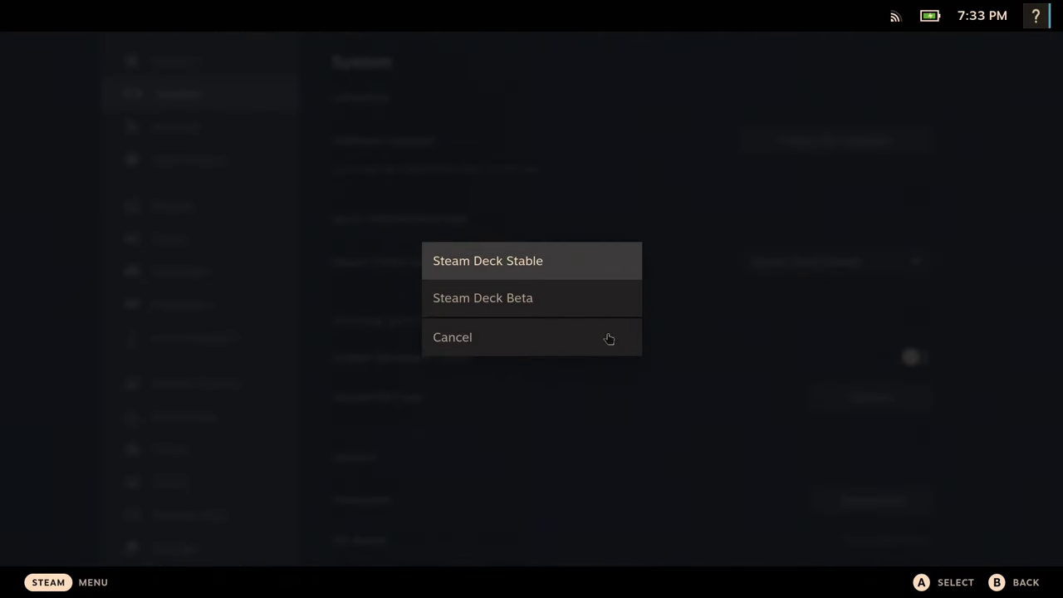
left_click(721, 281)
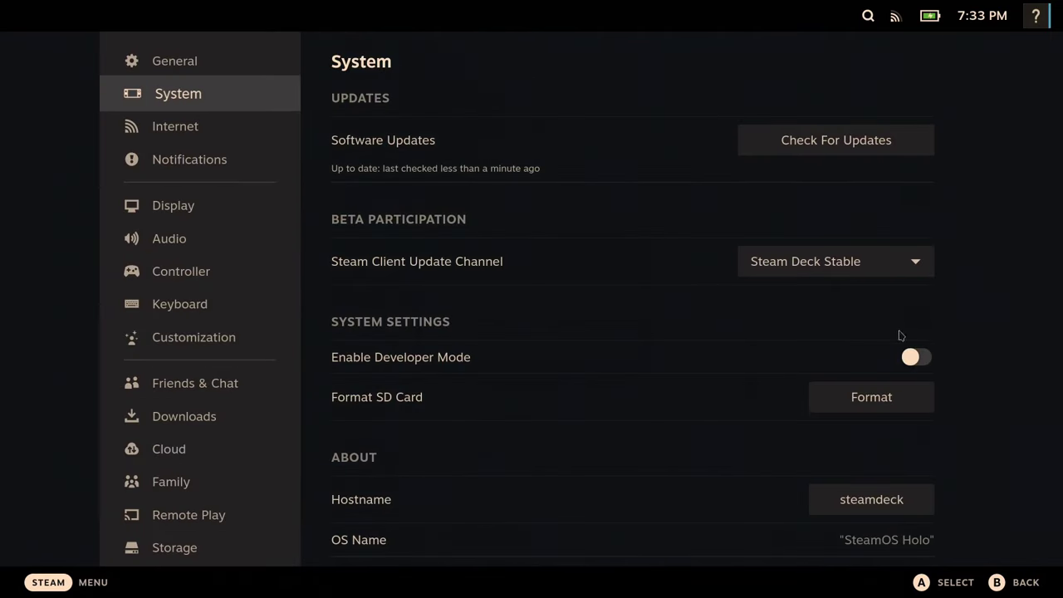
- Enable Developer Mode and turn on Show Advanced Update Channels in the Developer settings
left_click(919, 357)
scroll(244, 511, "down", 3)
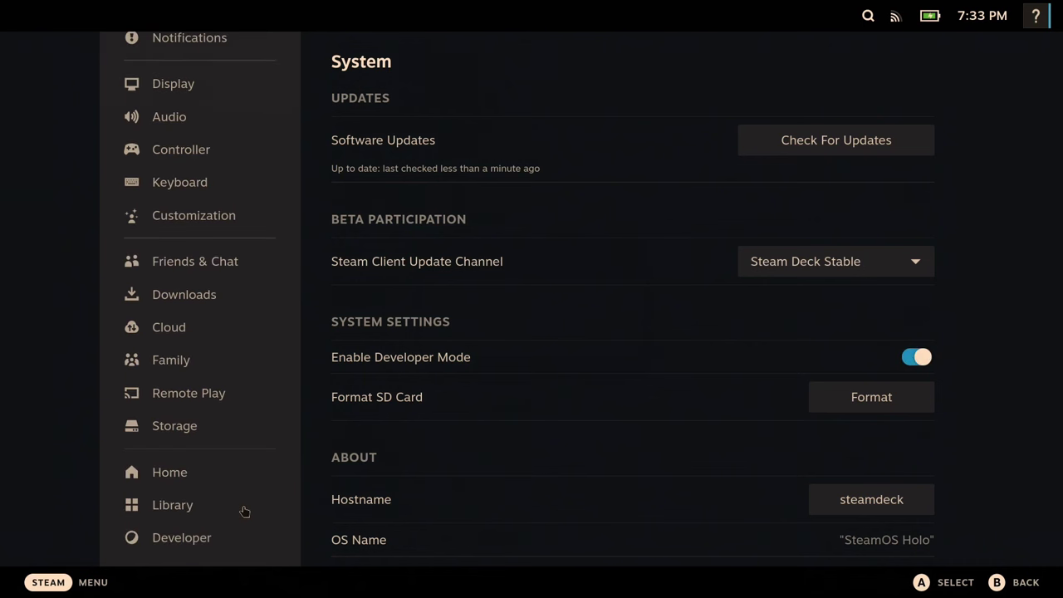
left_click(242, 541)
scroll(515, 412, "down", 2)
scroll(515, 413, "down", 8)
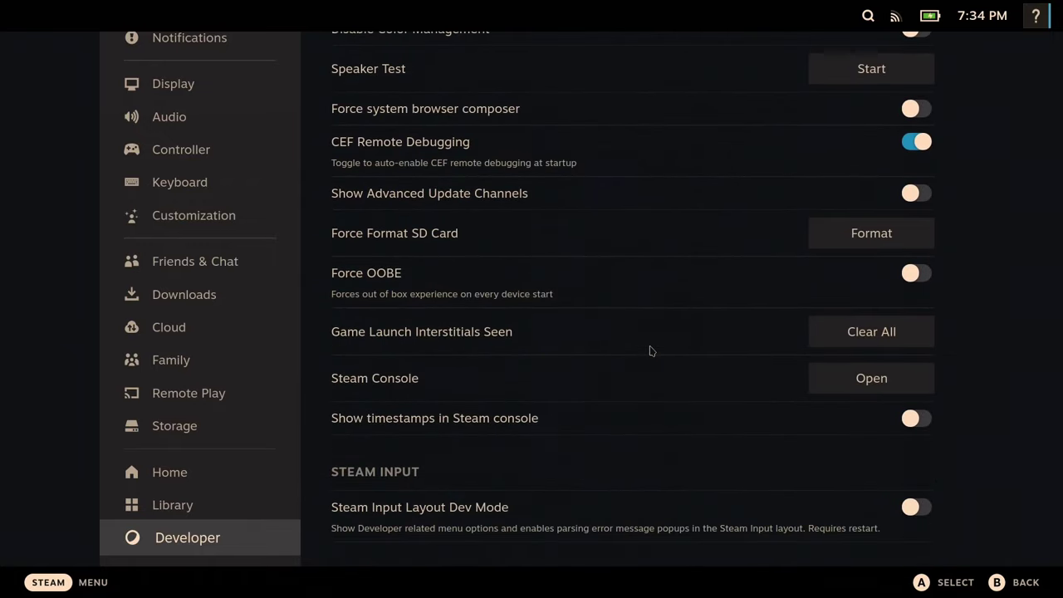
scroll(651, 352, "up", 2)
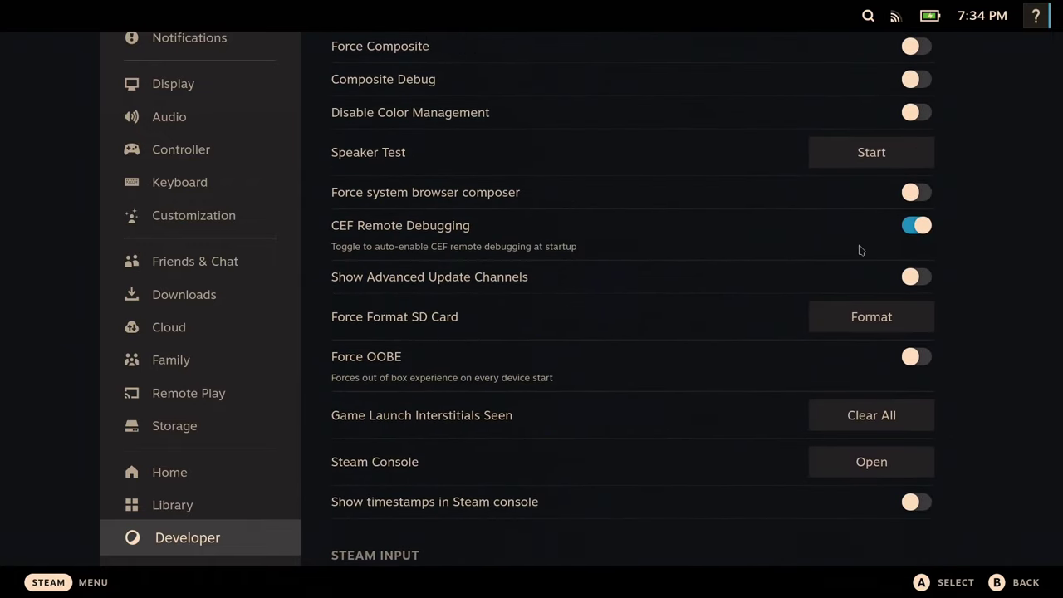
left_click(916, 276)
- Review the Steam Client Update Channel options in the System settings again, recheck for software updates, and leave the settings
scroll(233, 132, "up", 2)
left_click(221, 60)
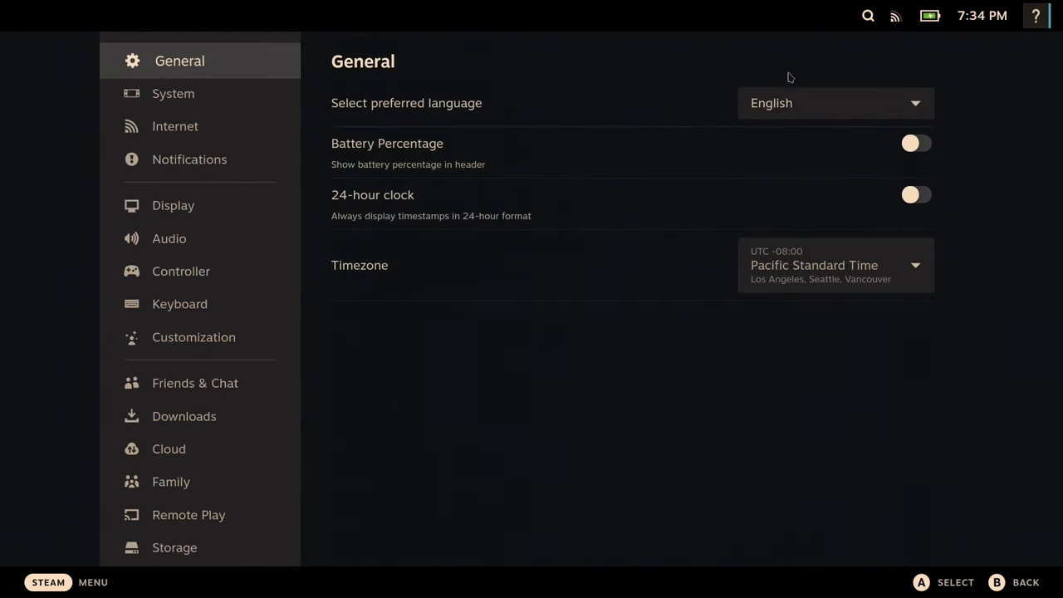
left_click(199, 110)
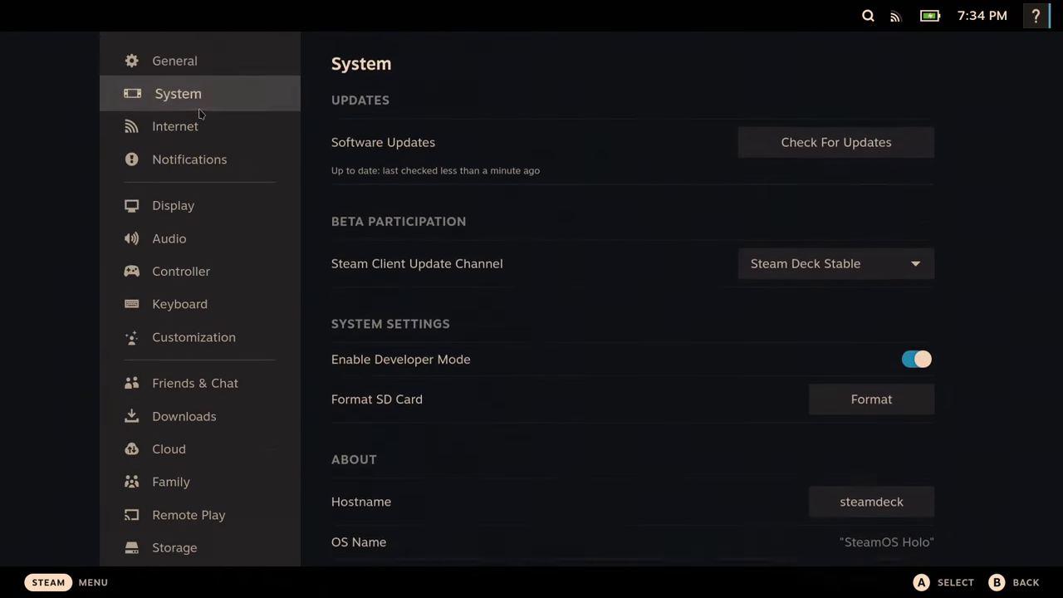
left_click(872, 262)
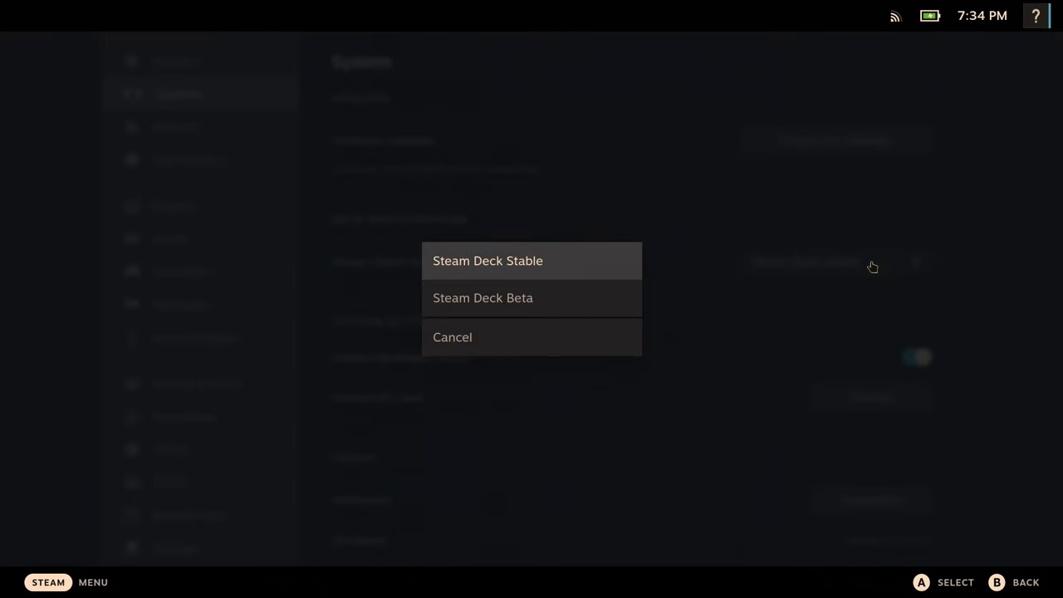
left_click(884, 215)
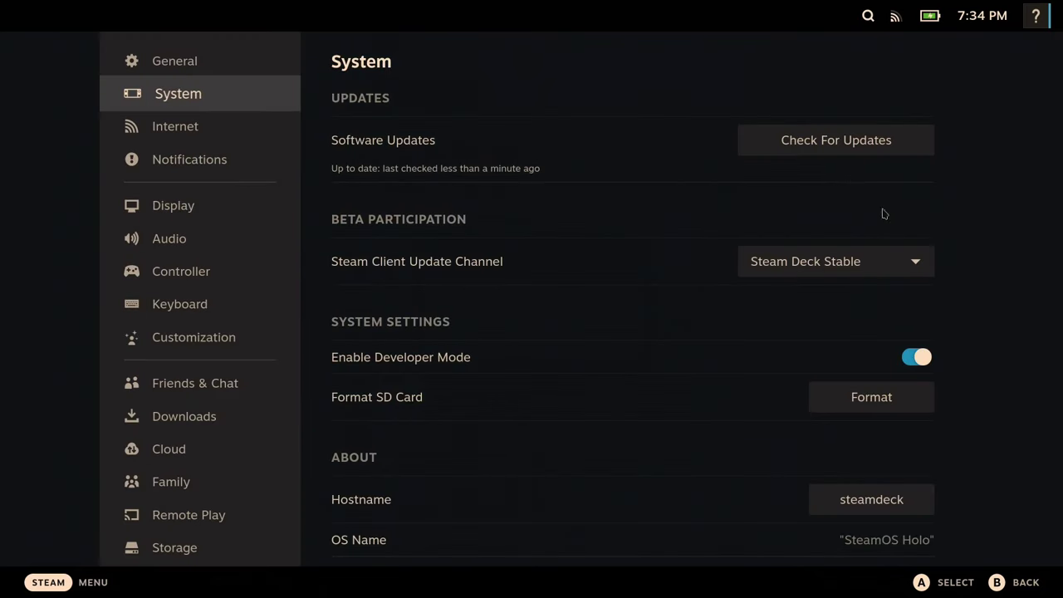
left_click(858, 147)
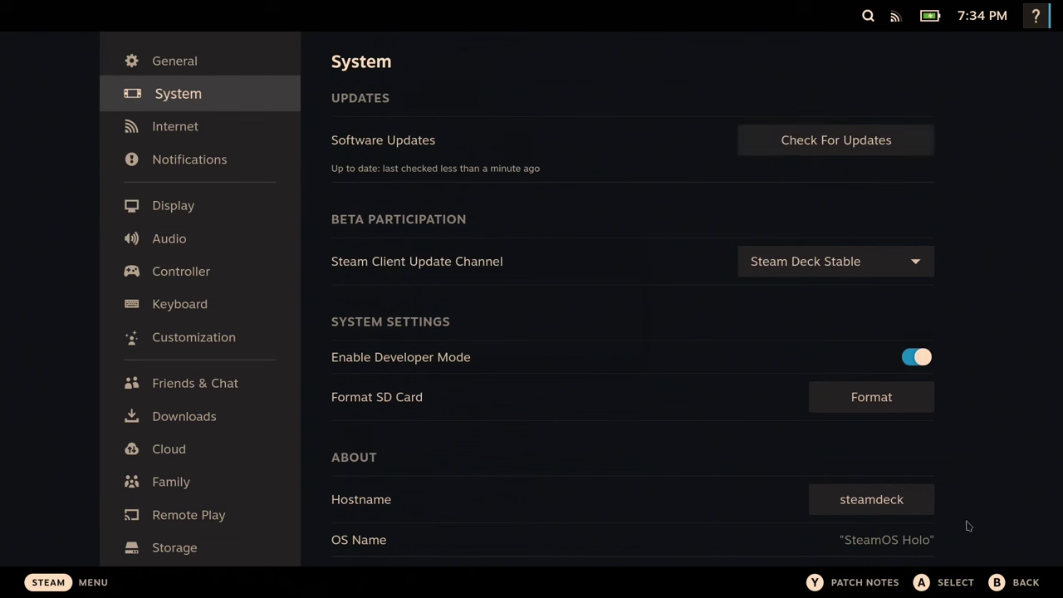
left_click(995, 588)
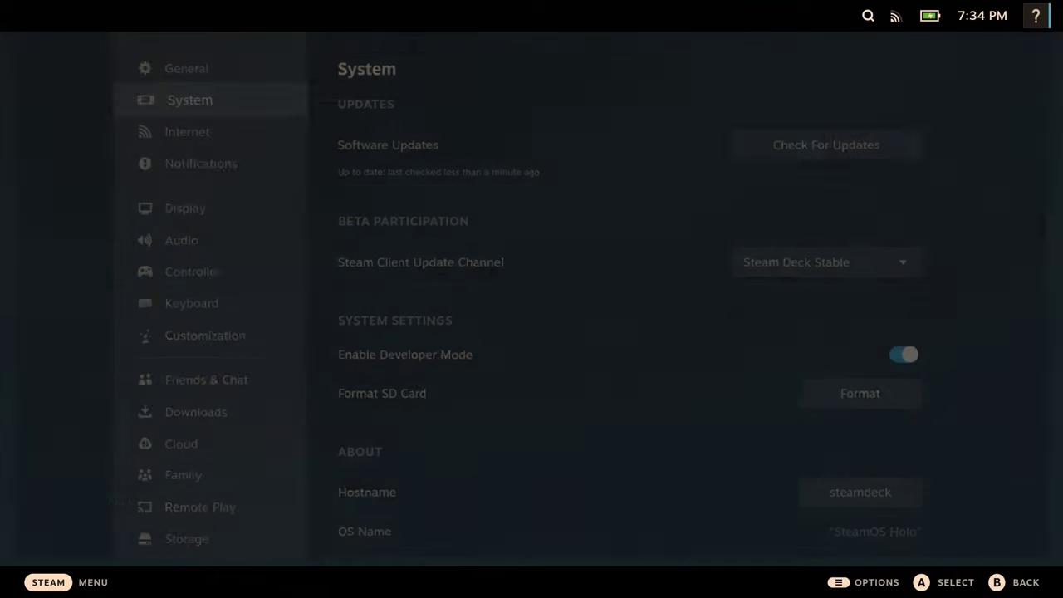
- Reopen the settings, check the Show Advanced Update Channels option in the Developer settings, and return to the home screen
left_click(51, 582)
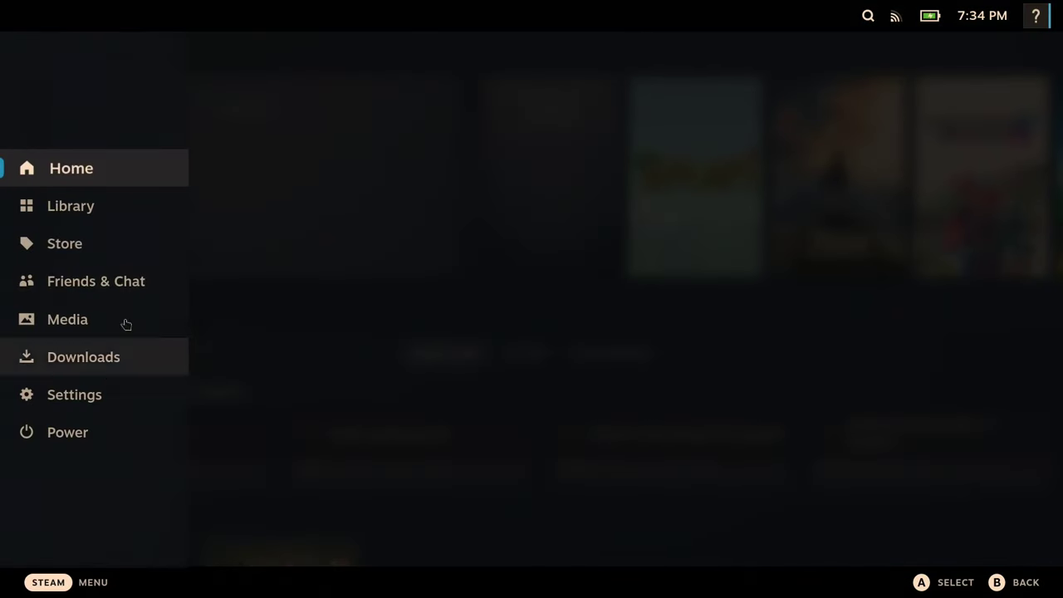
left_click(105, 404)
left_click(224, 103)
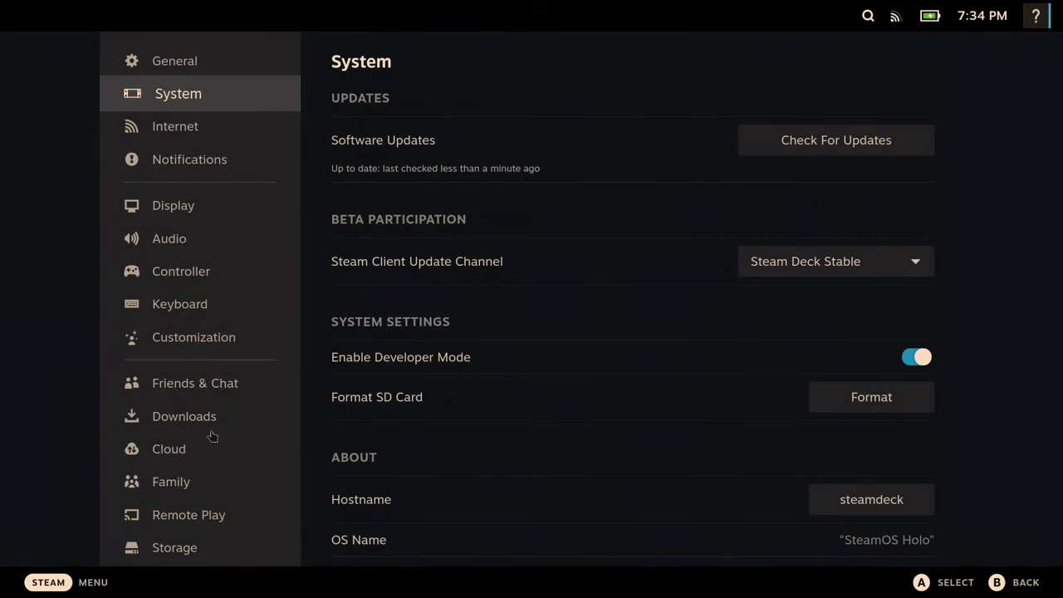
scroll(218, 497, "down", 3)
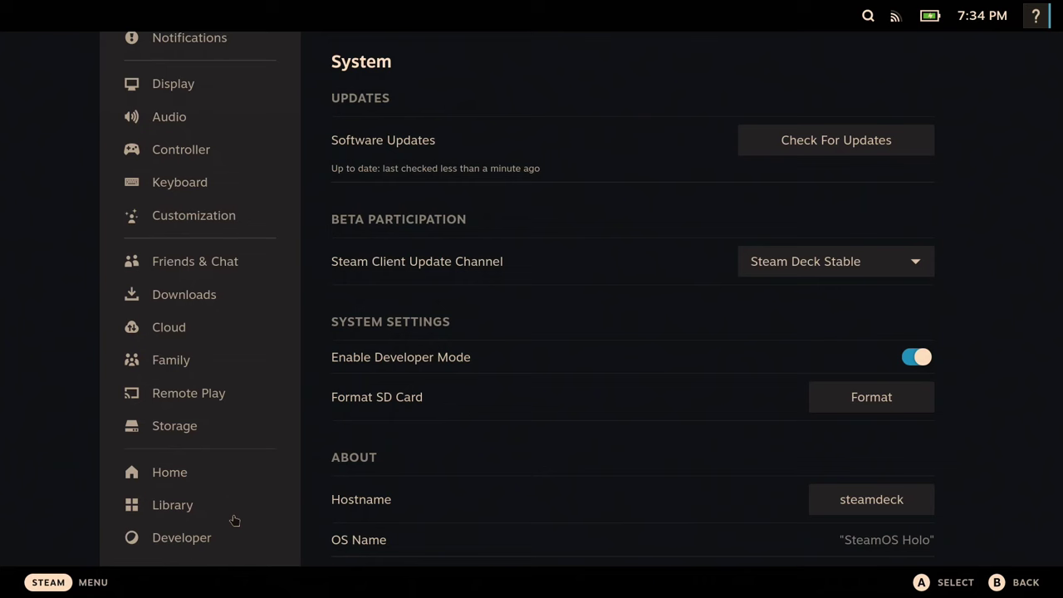
left_click(203, 540)
scroll(688, 334, "down", 5)
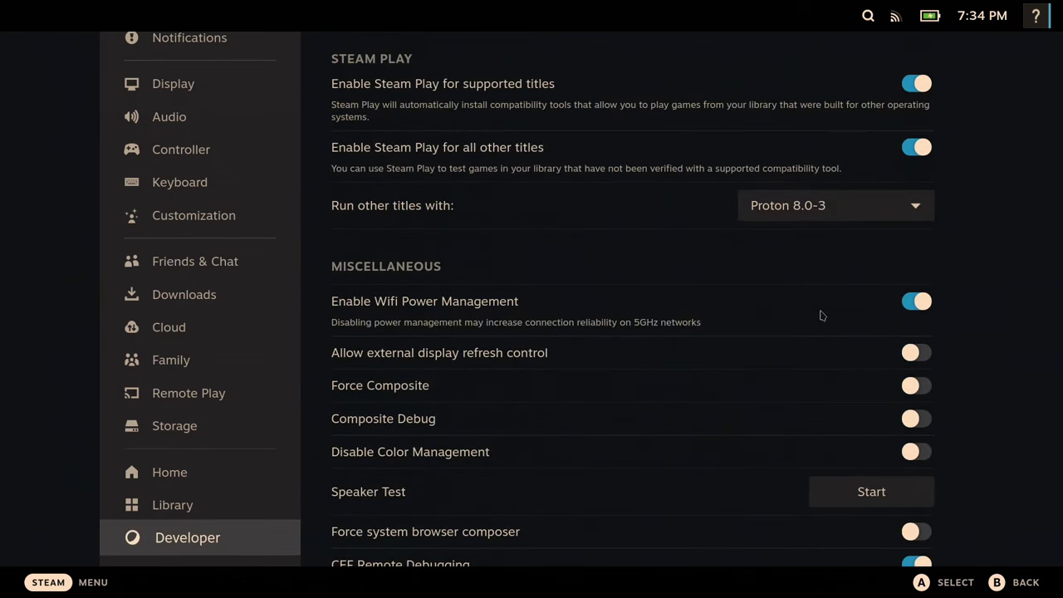
scroll(643, 346, "down", 5)
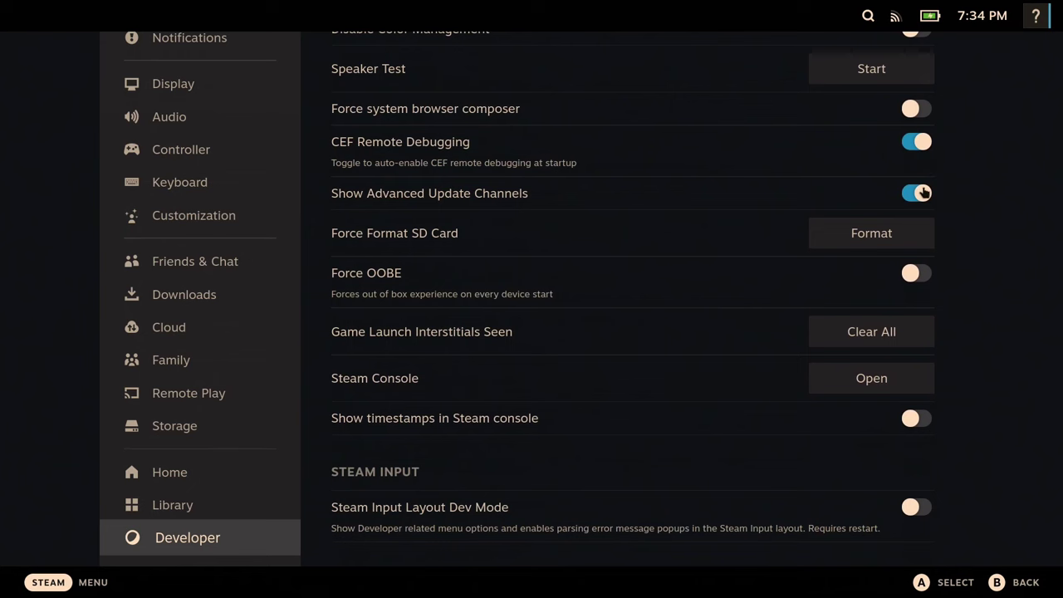
left_click(1016, 588)
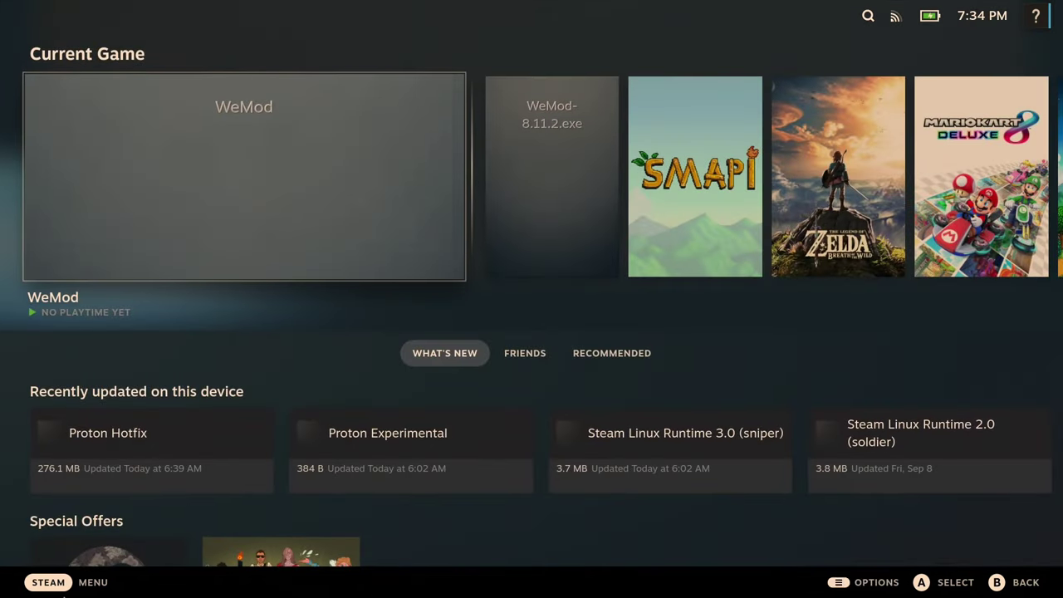
- Restart the system from the power options and confirm the restart
left_click(48, 582)
left_click(111, 431)
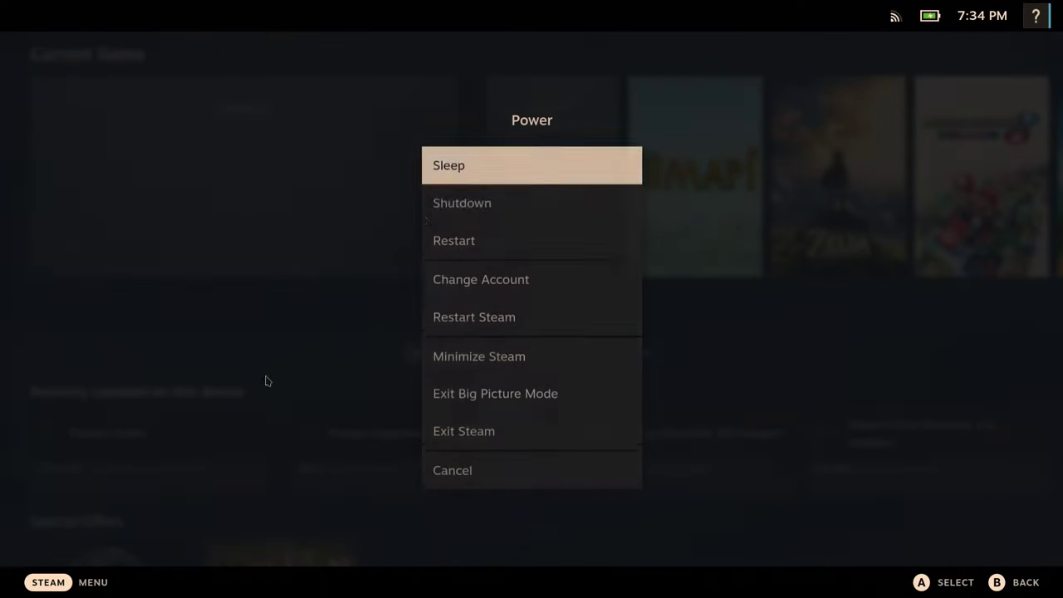
left_click(523, 237)
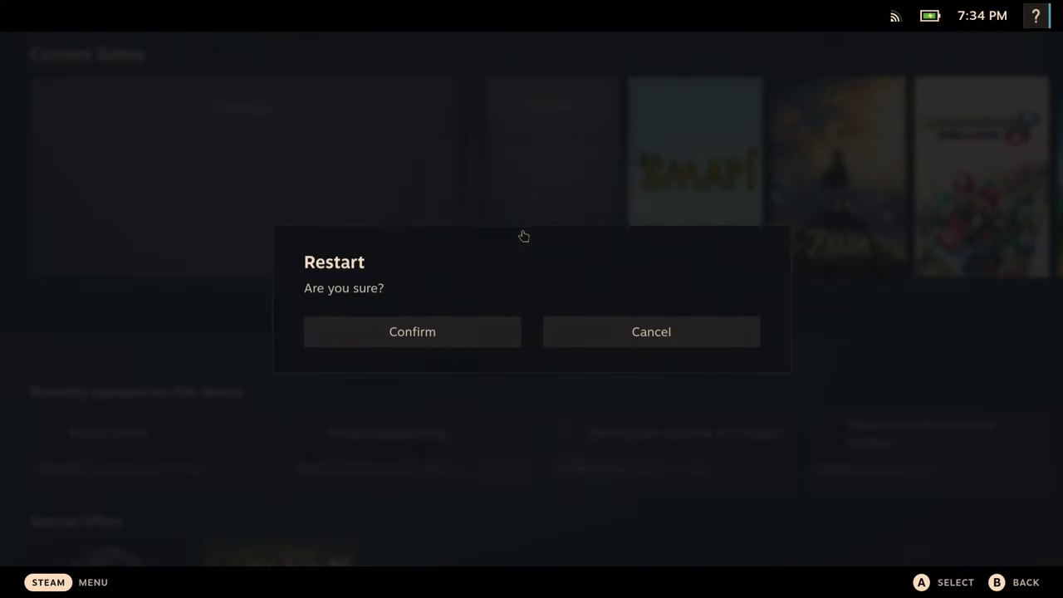
left_click(486, 335)
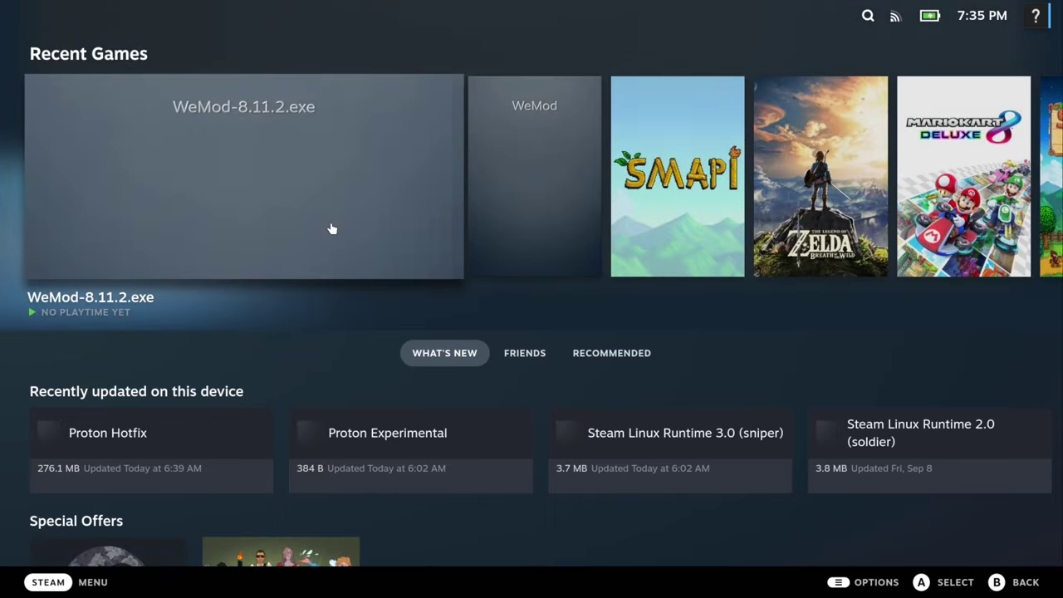
- Open the System settings and review the Steam Client Update Channel options, keeping Steam Deck Stable
left_click(69, 585)
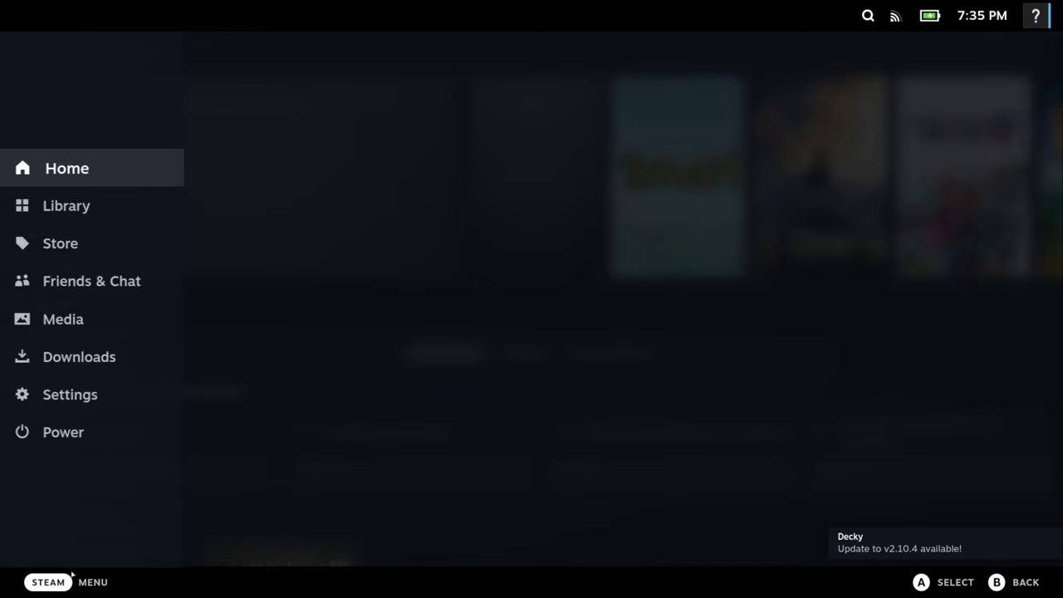
left_click(109, 402)
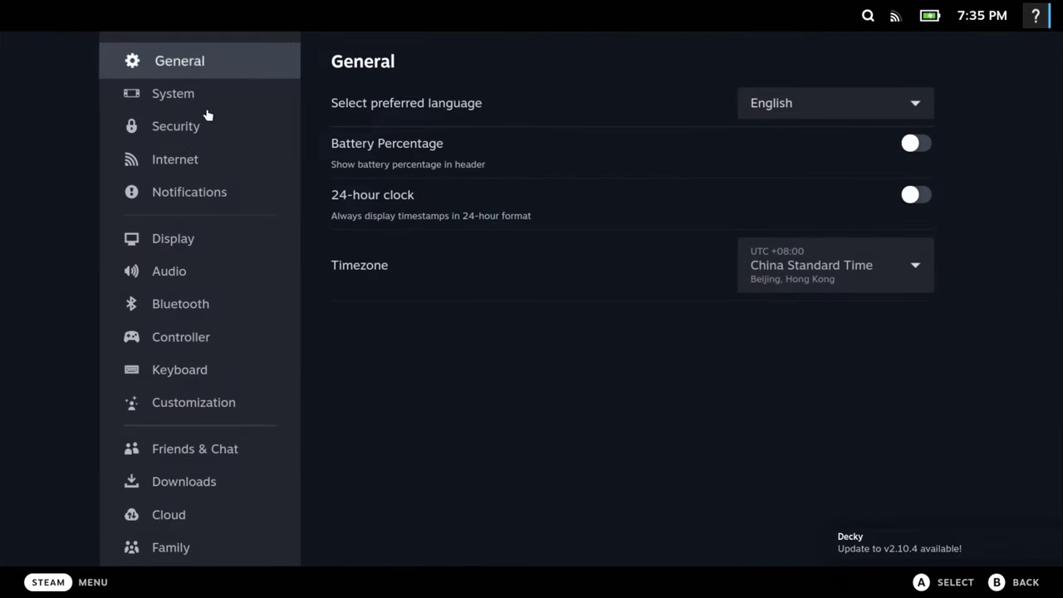
left_click(215, 96)
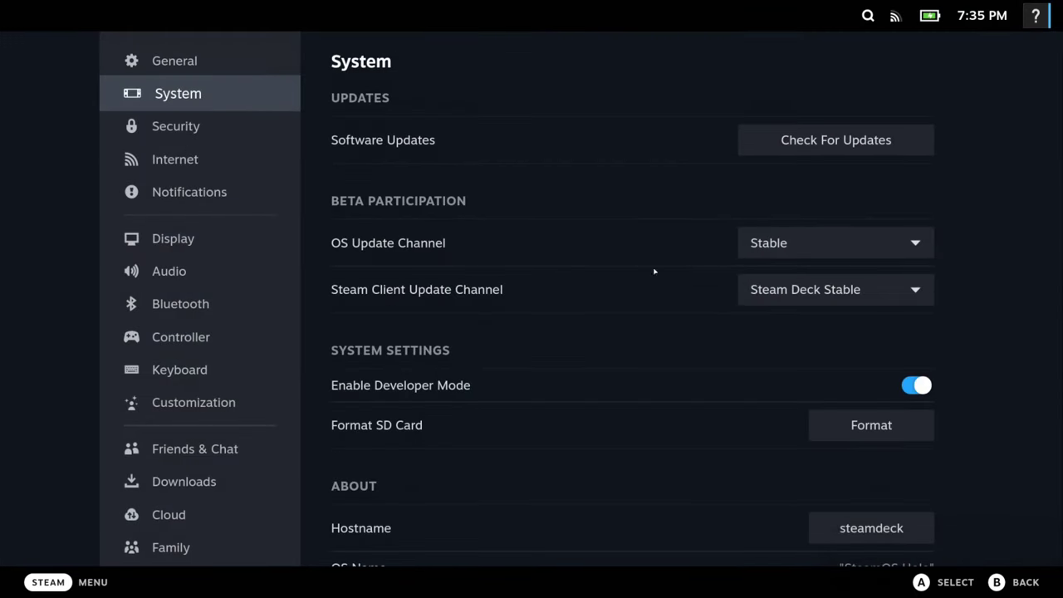
left_click(819, 282)
left_click(573, 360)
- Set the OS Update Channel to Main, and install the offered software update including its restart
left_click(778, 246)
left_click(551, 360)
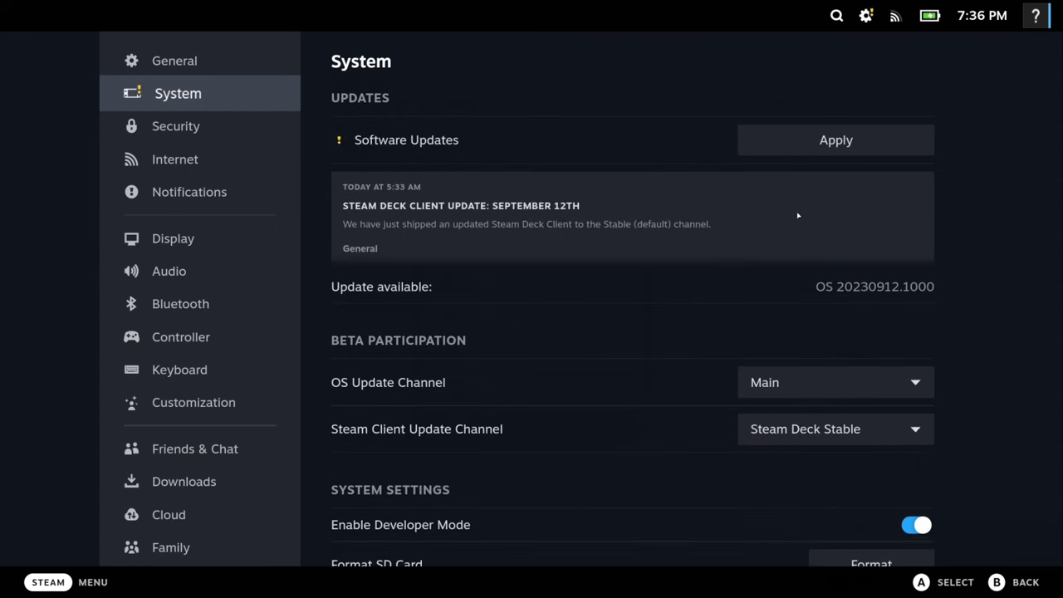
left_click(843, 145)
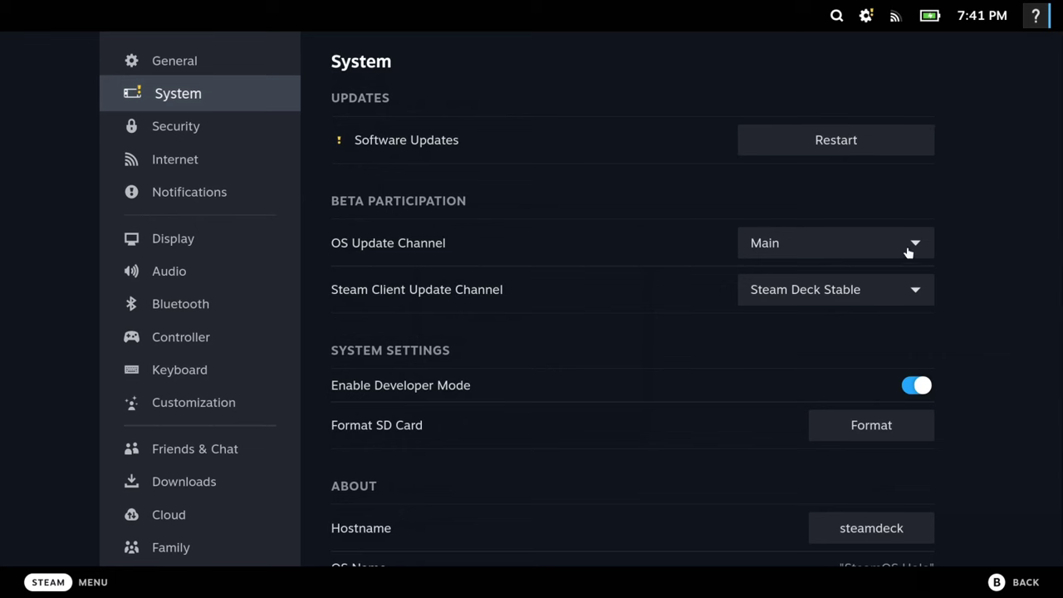
left_click(901, 141)
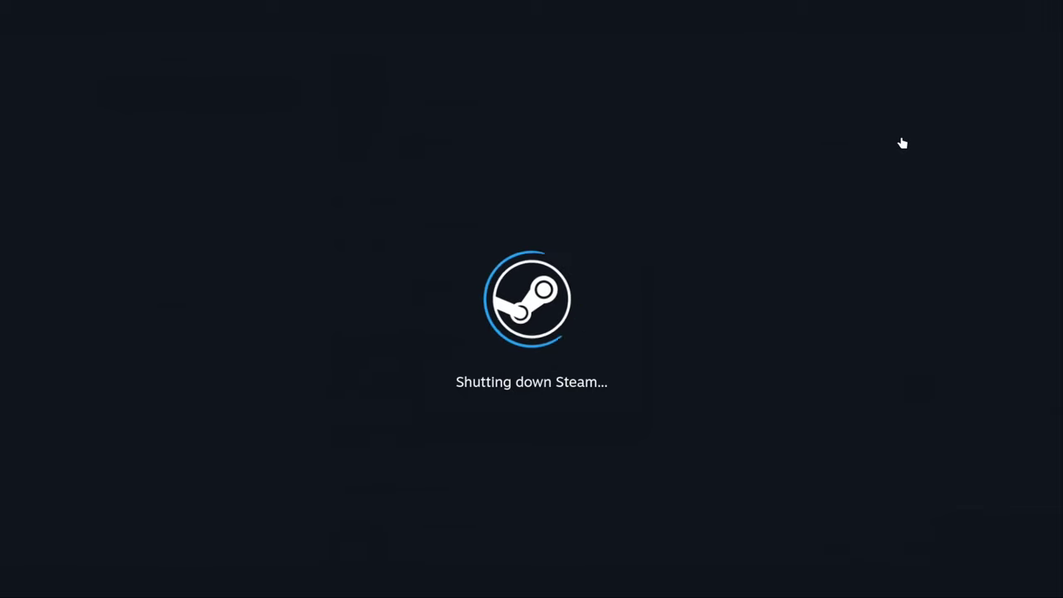
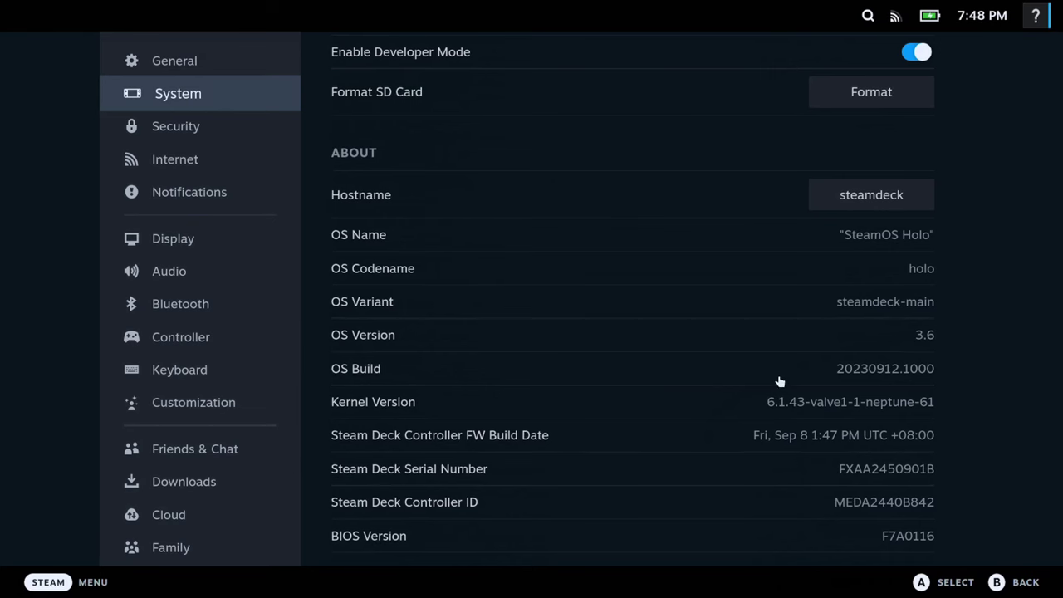
- Look through the system information in the System settings, set the OS Update Channel to Stable, and leave the settings
scroll(660, 361, "down", 10)
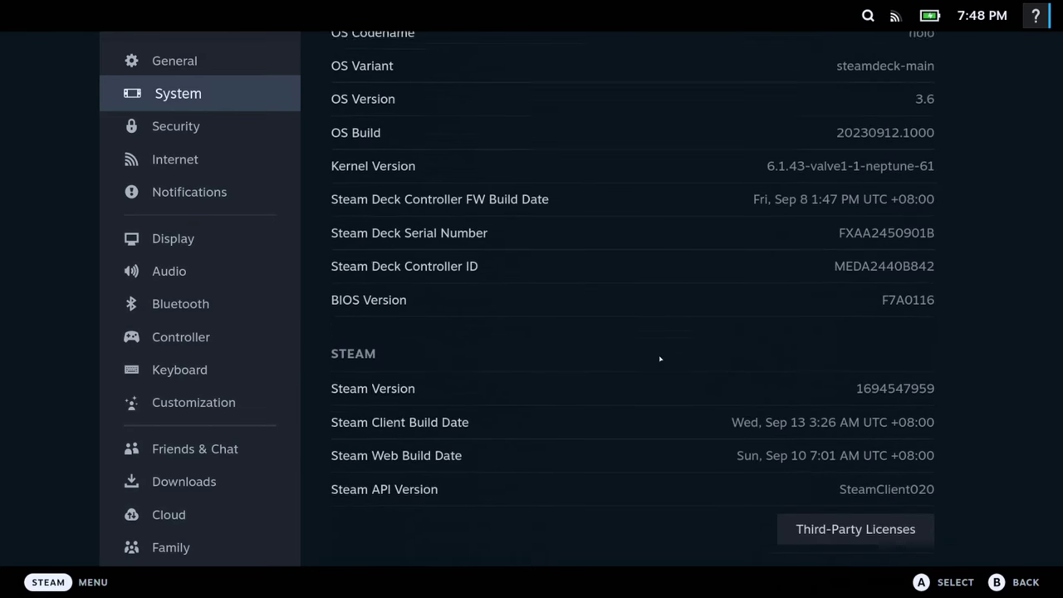
scroll(660, 358, "down", 5)
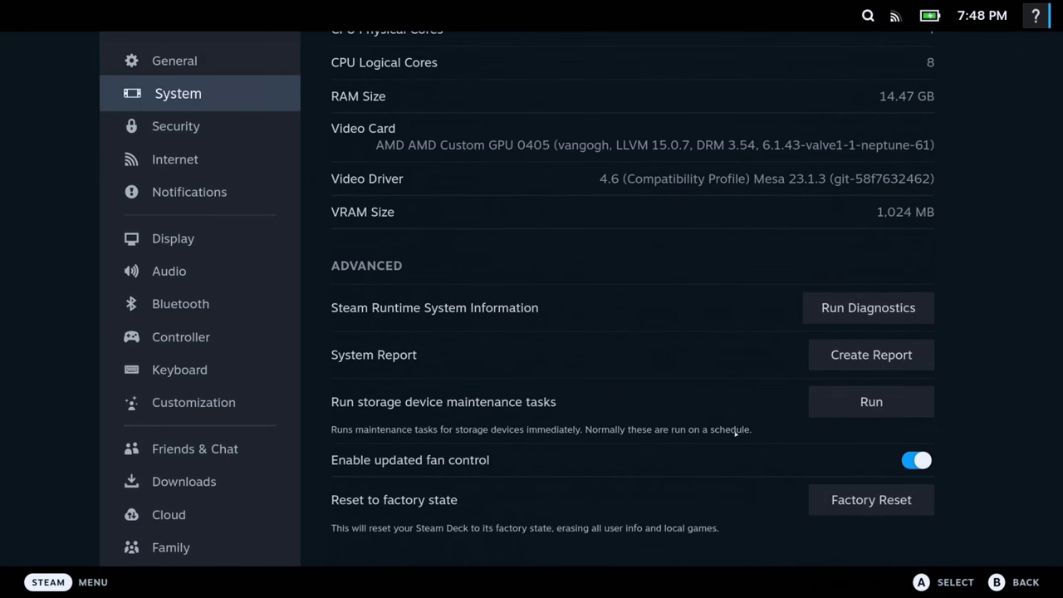
scroll(736, 357, "up", 15)
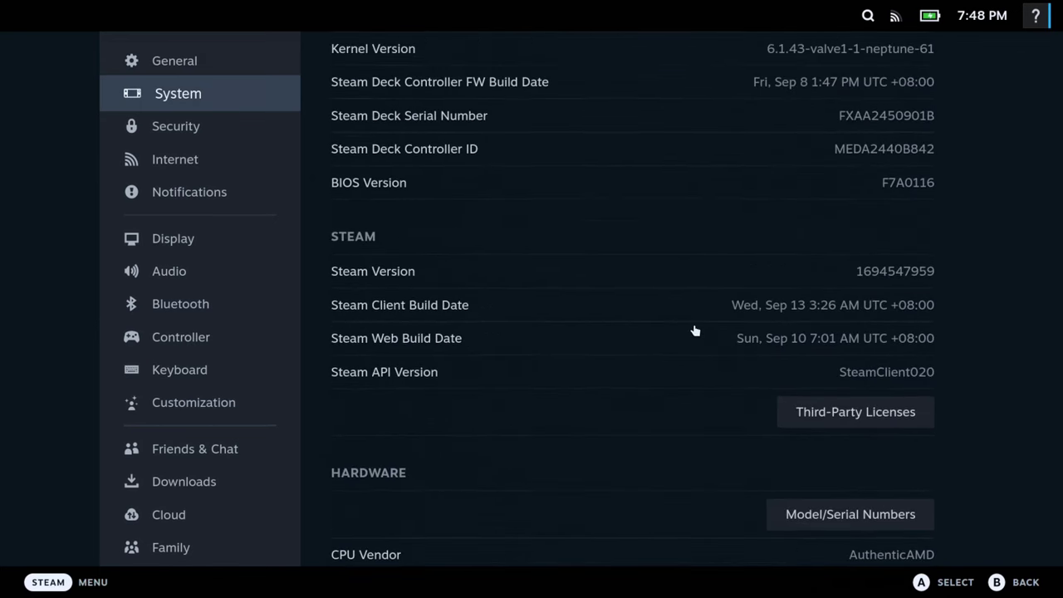
scroll(695, 331, "up", 10)
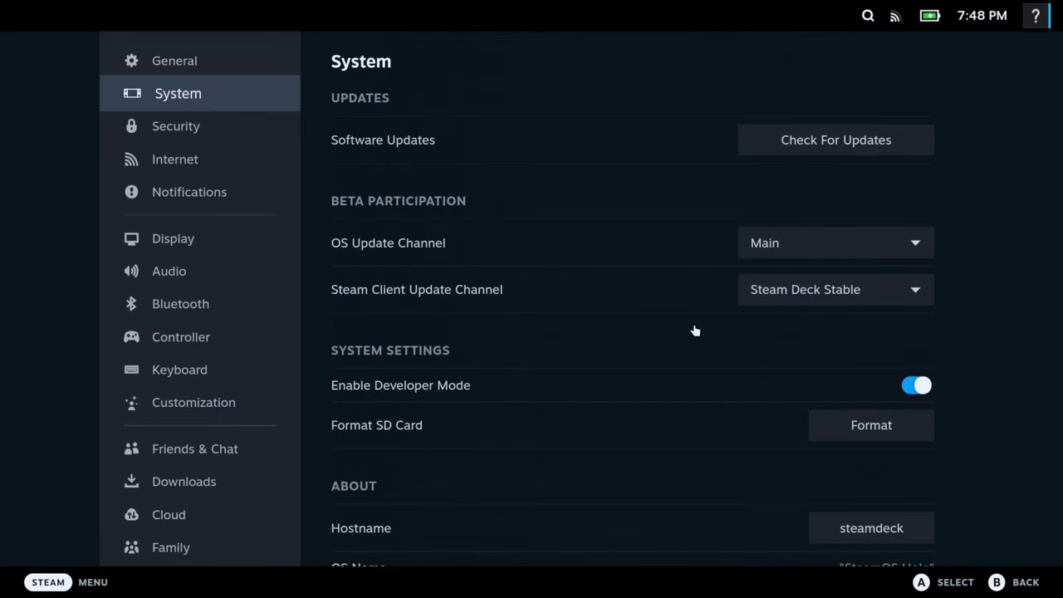
left_click(784, 252)
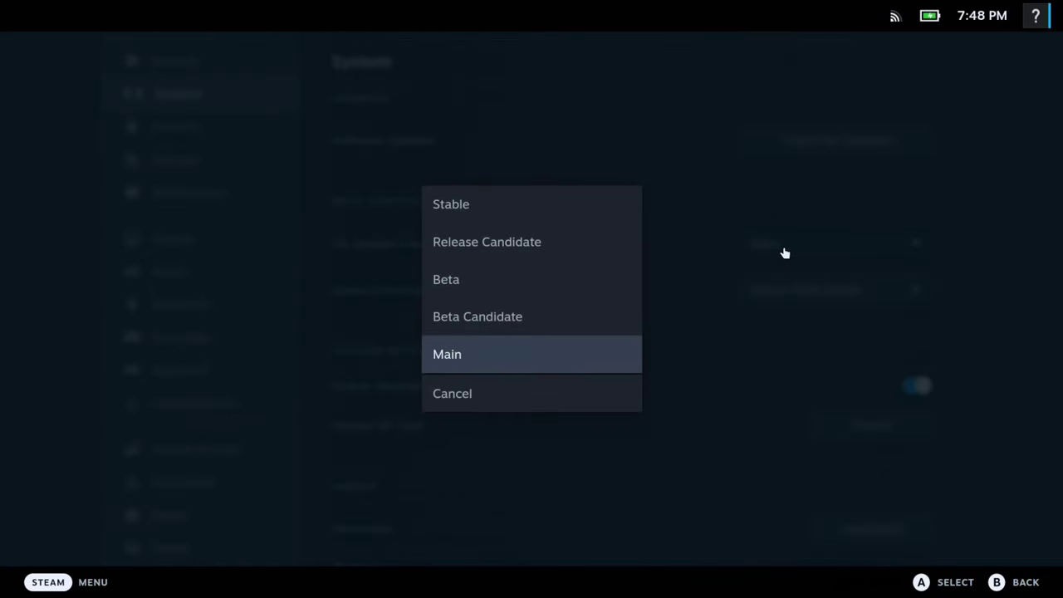
left_click(573, 221)
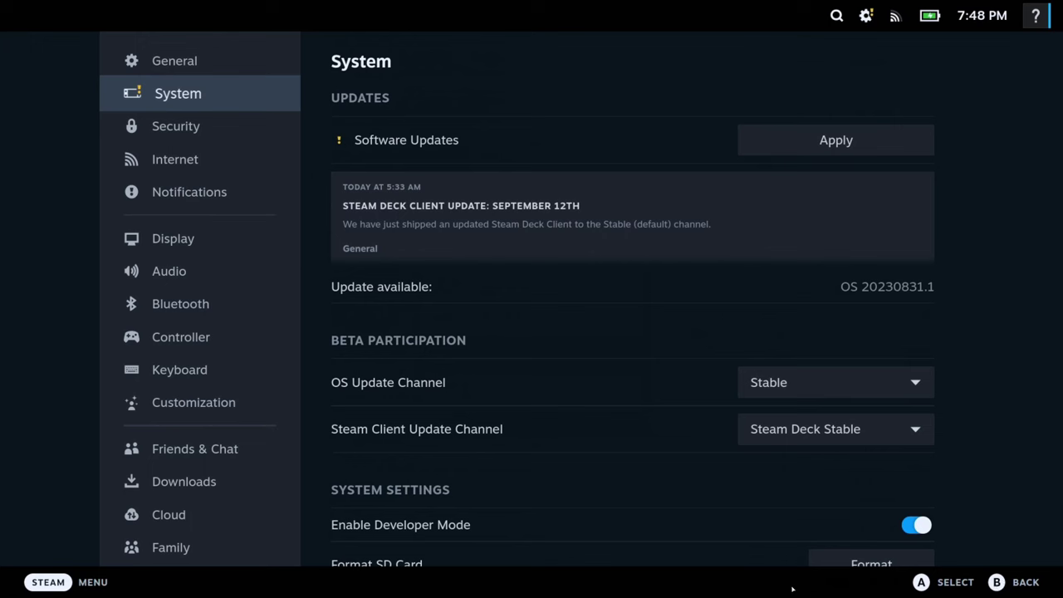
left_click(1005, 584)
- Switch the system to desktop mode and close the Welcome to KDE Plasma window
left_click(83, 574)
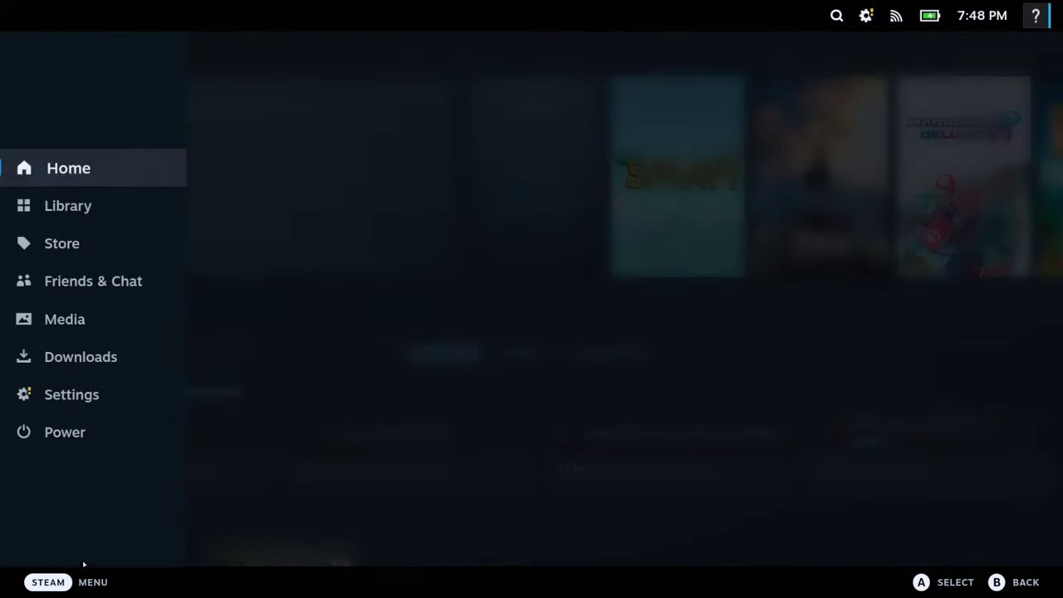
left_click(139, 440)
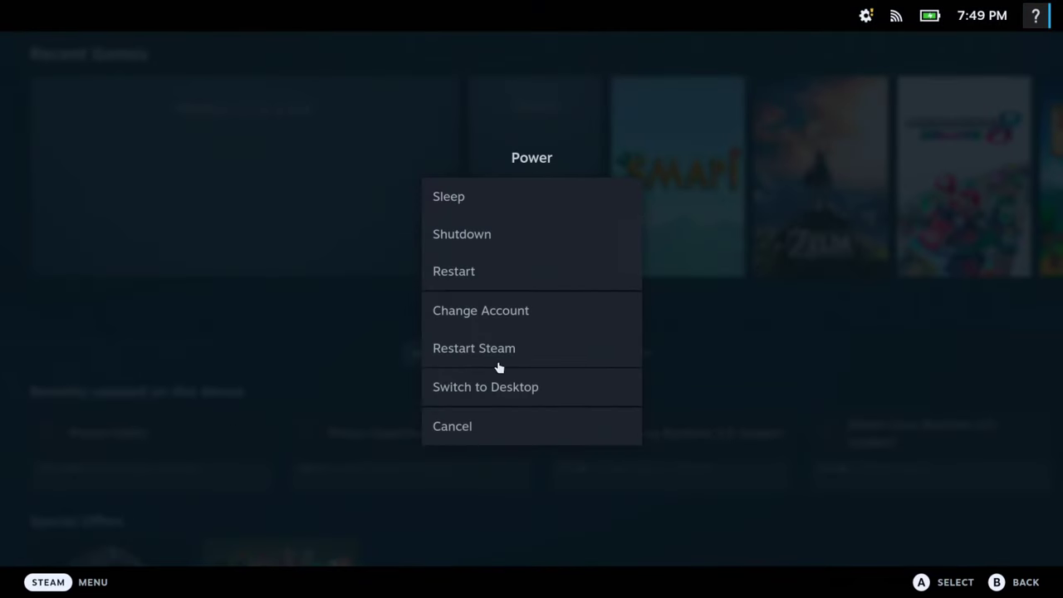
left_click(513, 384)
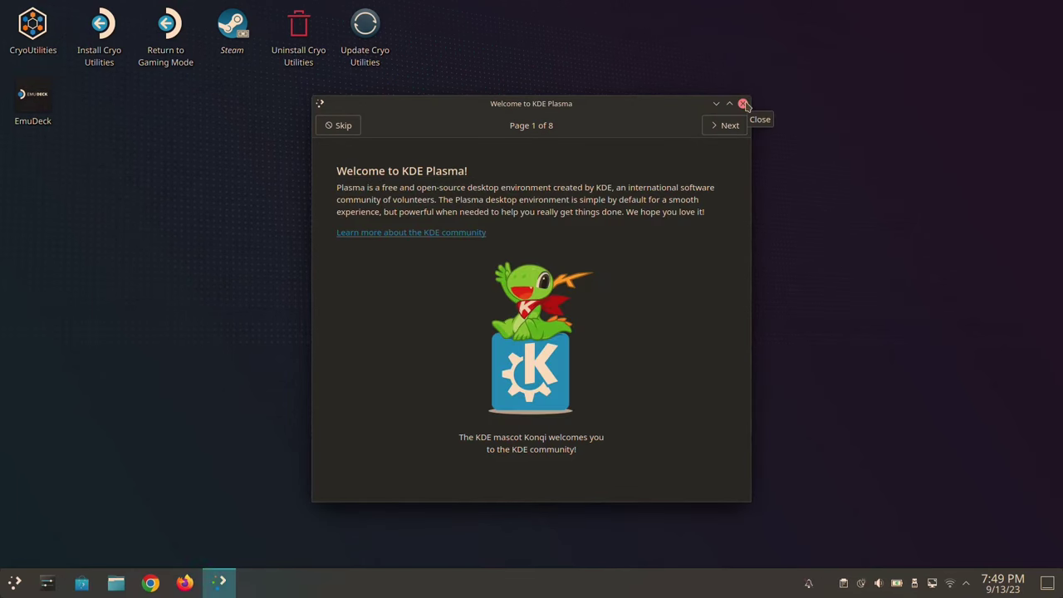
left_click(744, 104)
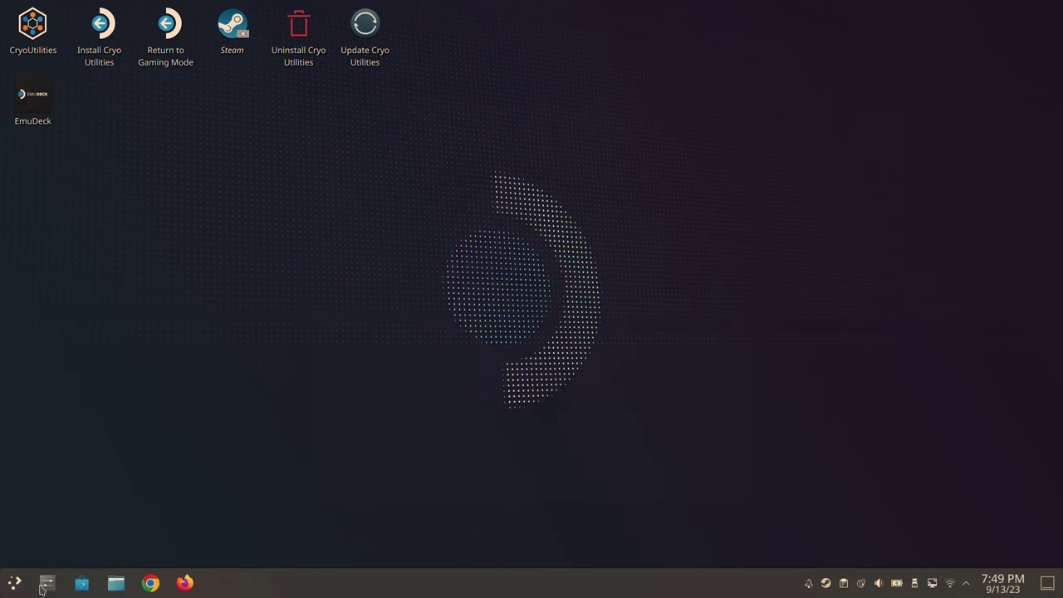
left_click(14, 582)
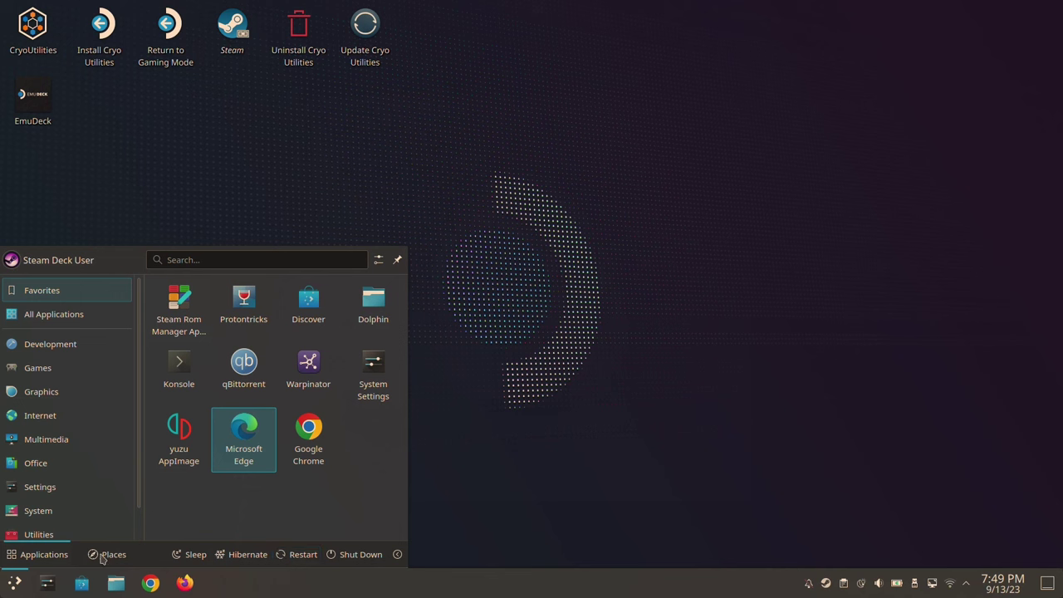
left_click(540, 340)
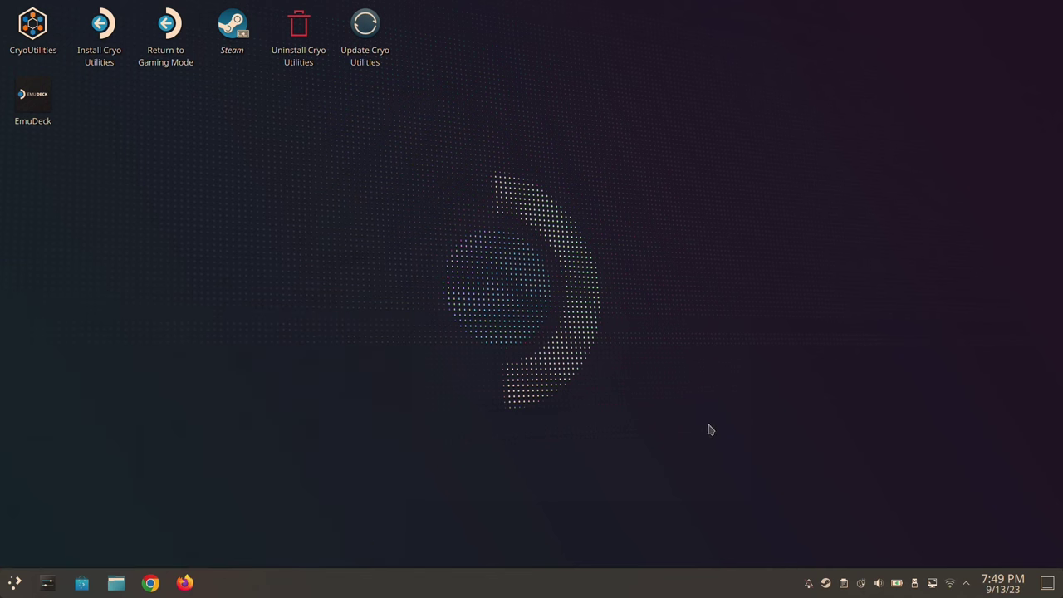
- Open the Steam library and remove the non-Steam game WeMod-8.11.2.exe from it
right_click(824, 584)
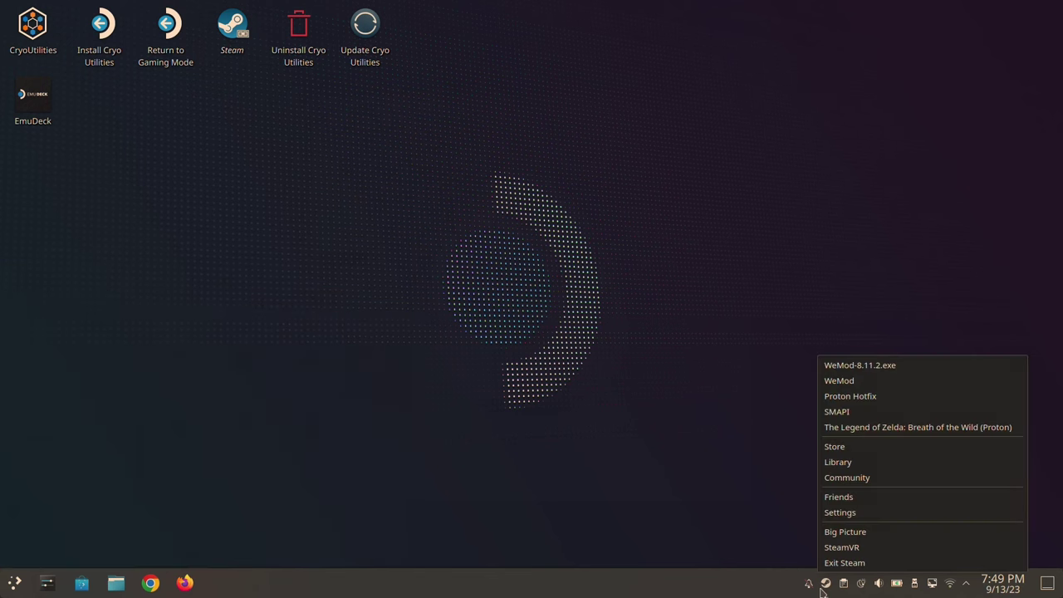
left_click(851, 462)
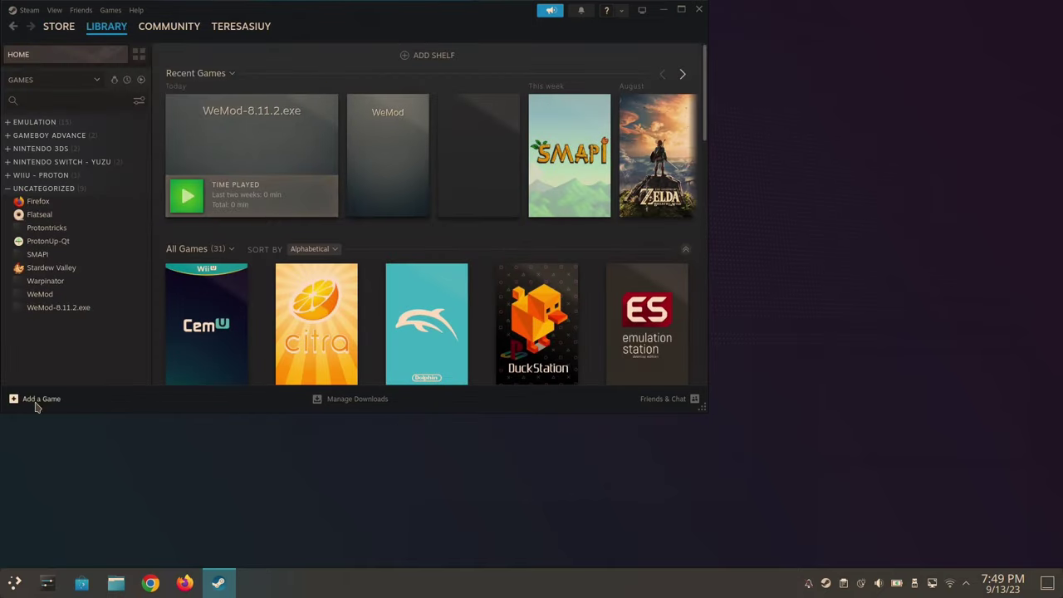
right_click(268, 122)
mouse_move(299, 184)
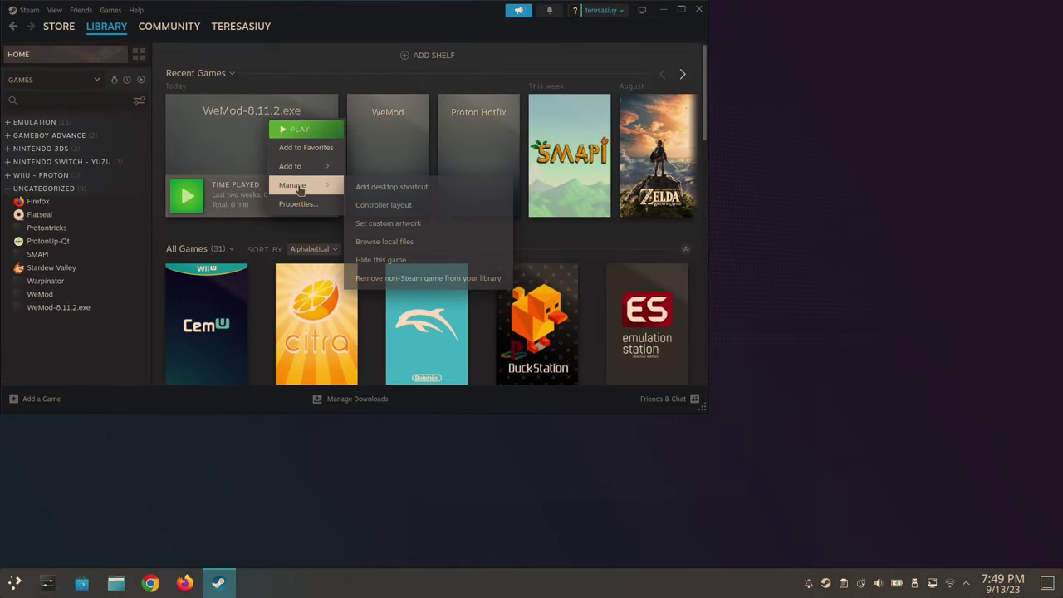
left_click(424, 279)
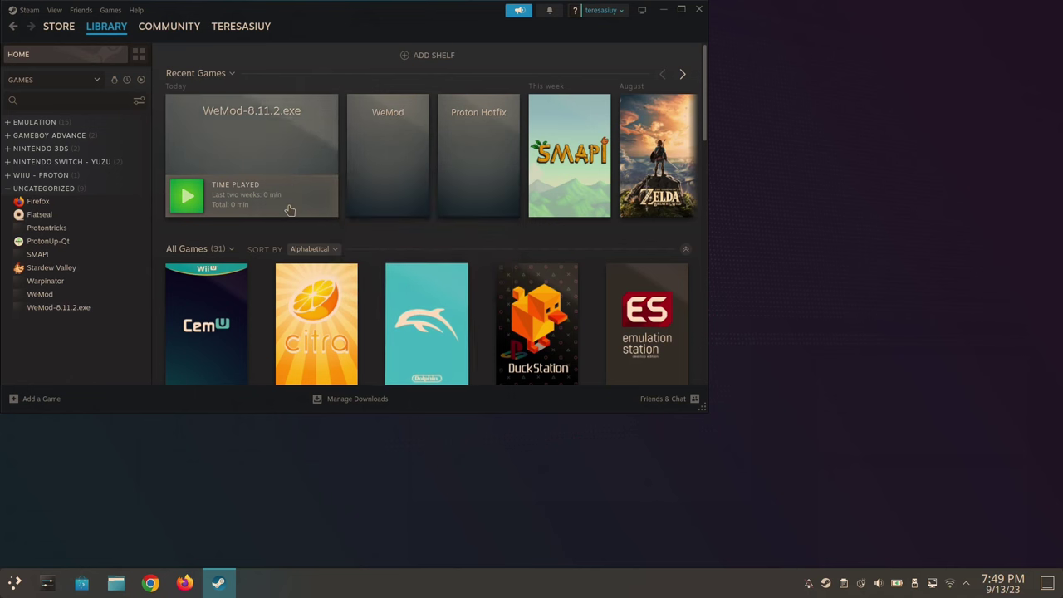
- Add WeMod-8.11.2.exe from the Downloads folder to the library as a non-Steam game
left_click(25, 401)
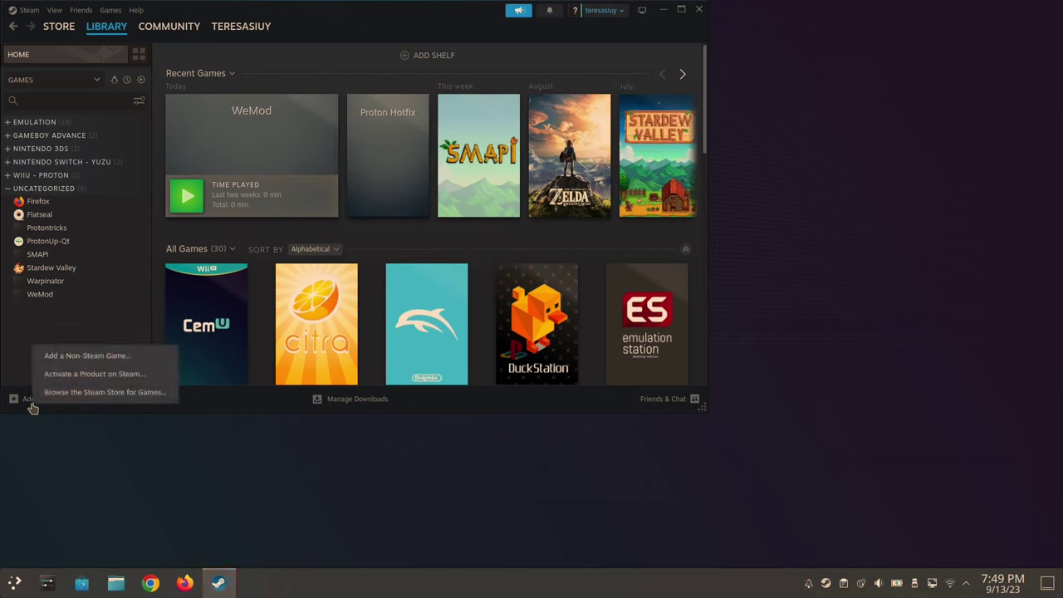
left_click(88, 359)
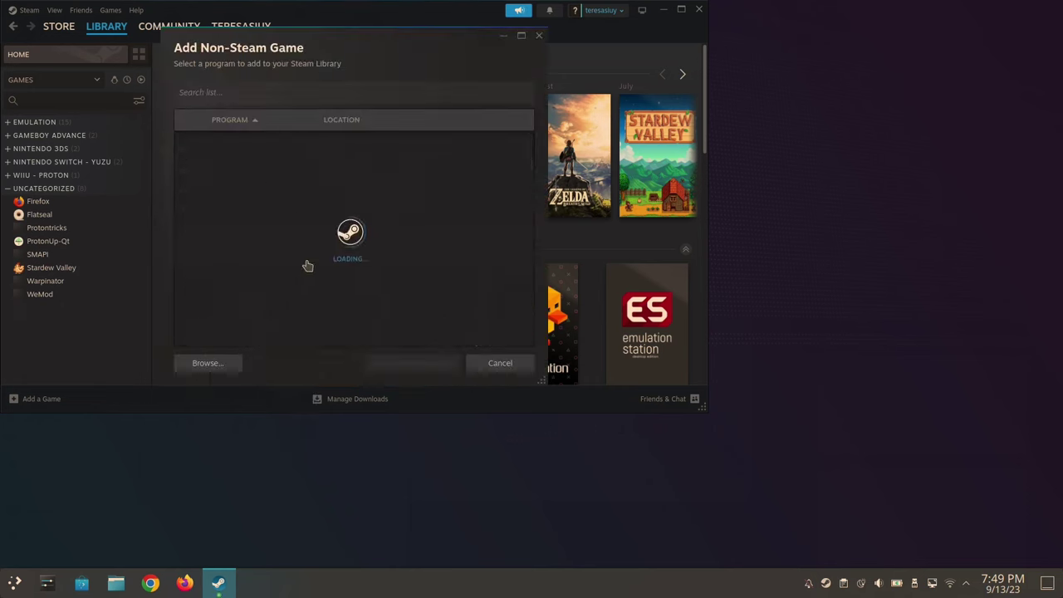
left_click(221, 364)
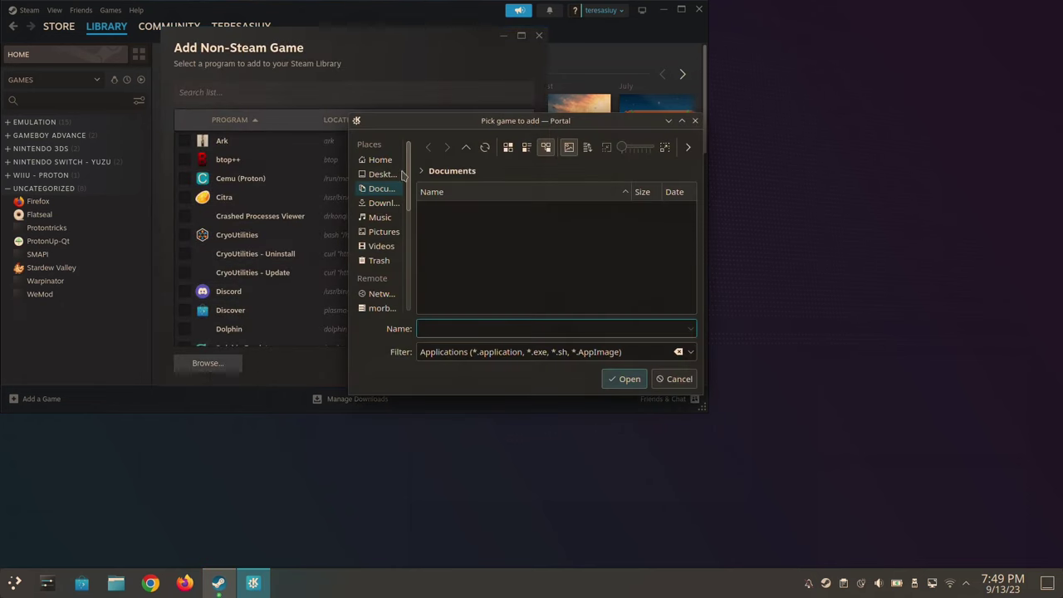
left_click(382, 202)
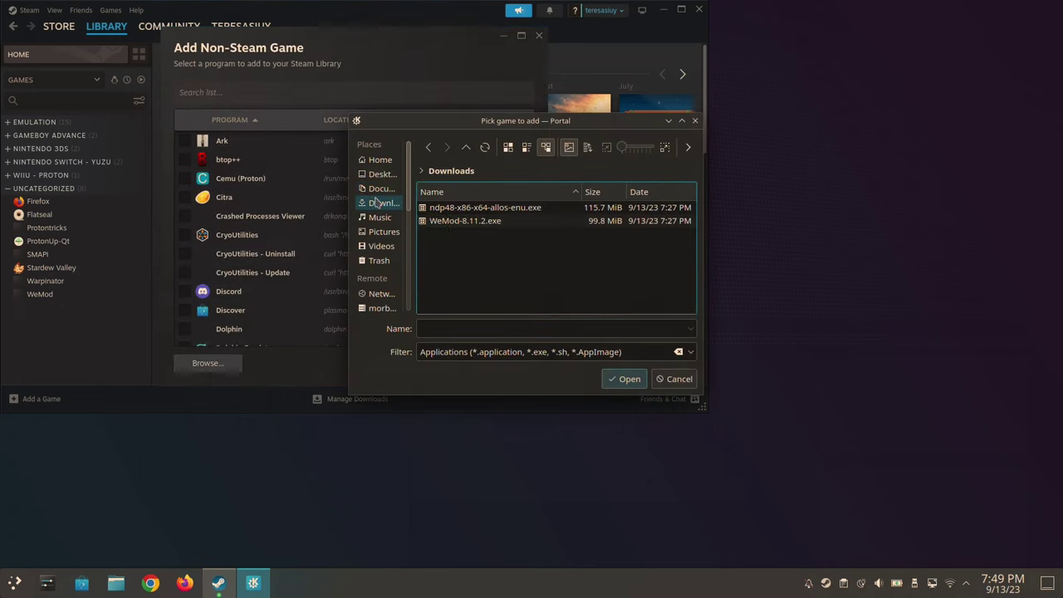
left_click(468, 223)
double_click(467, 223)
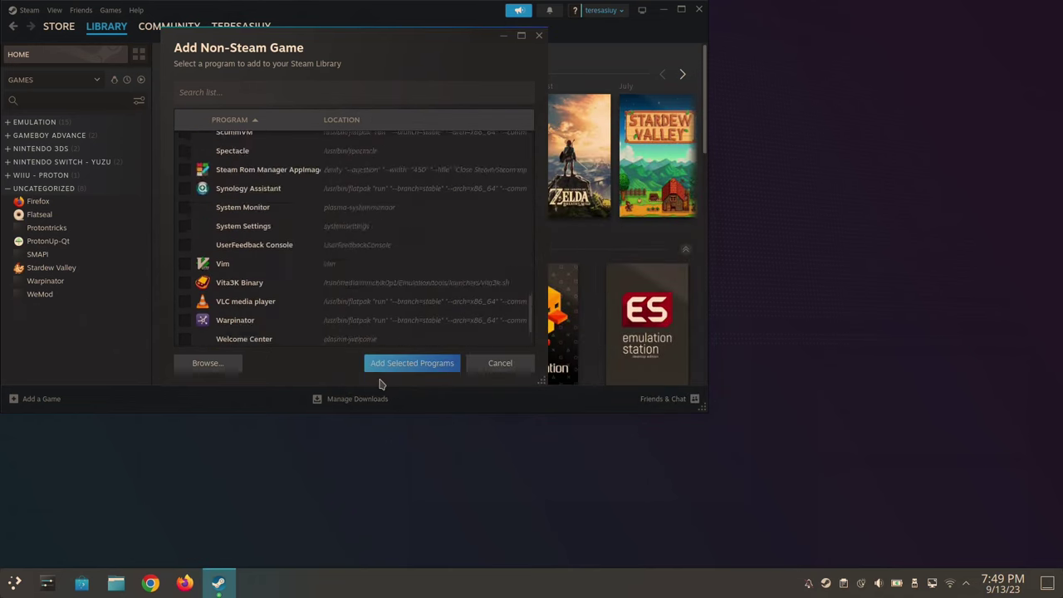
left_click(389, 365)
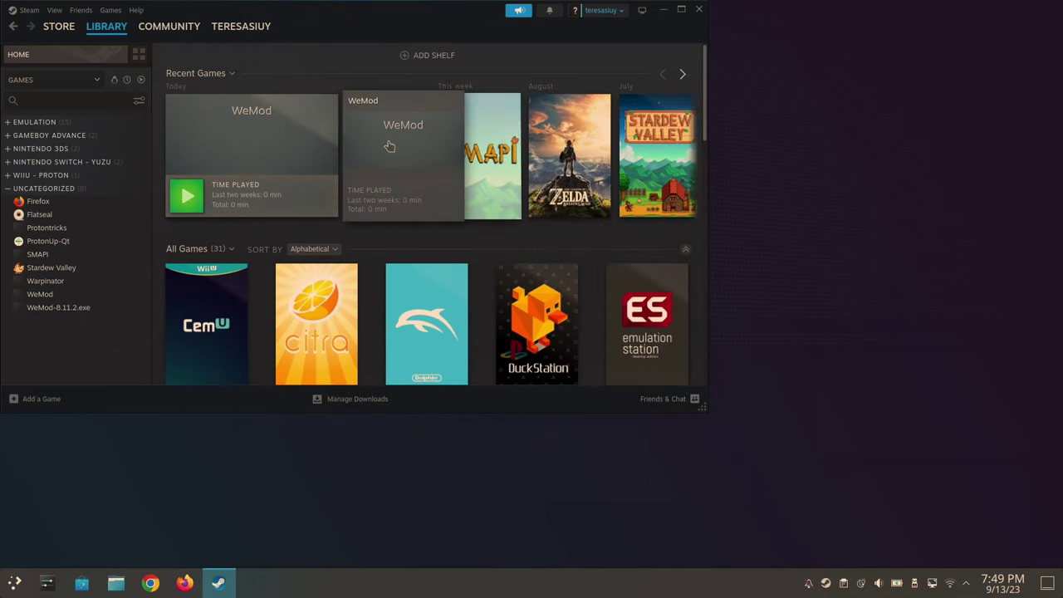
- Force WeMod-8.11.2.exe to use the Proton-6.19-GE-2 compatibility tool and close its properties
left_click(63, 309)
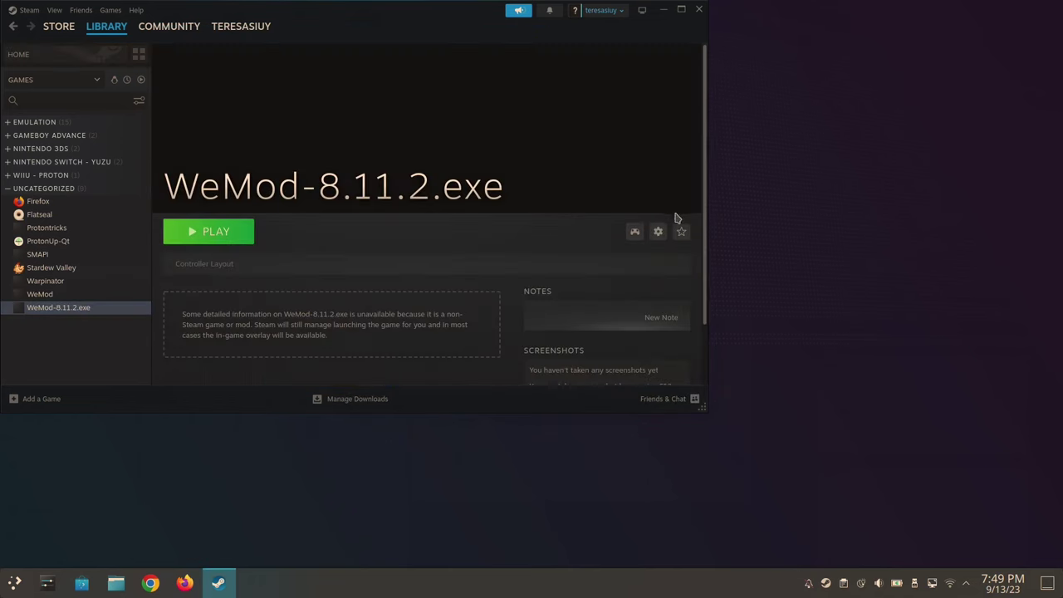
left_click(658, 232)
left_click(620, 308)
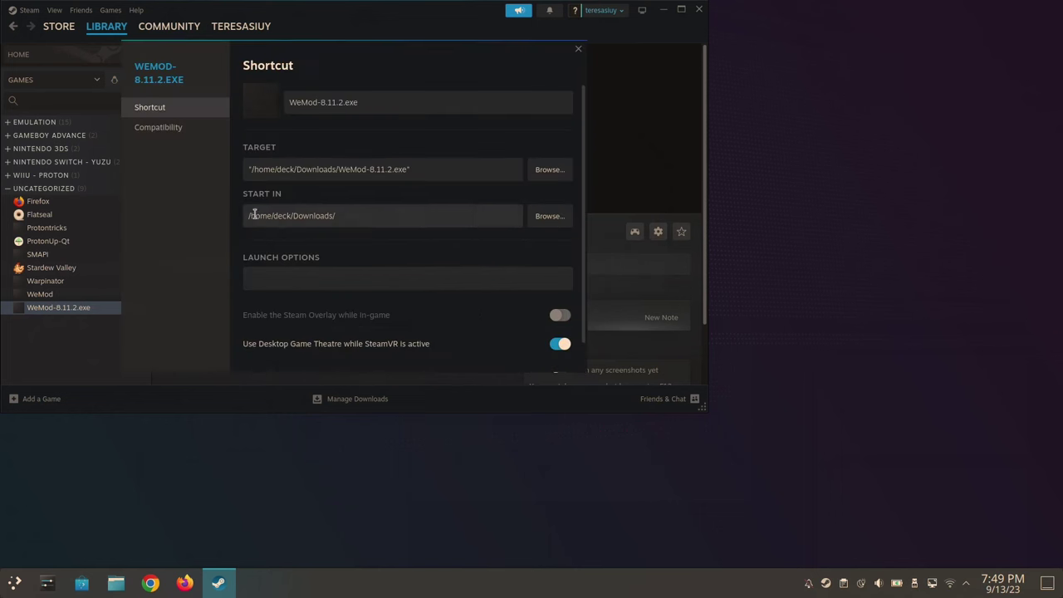
left_click(181, 129)
left_click(369, 95)
left_click(374, 121)
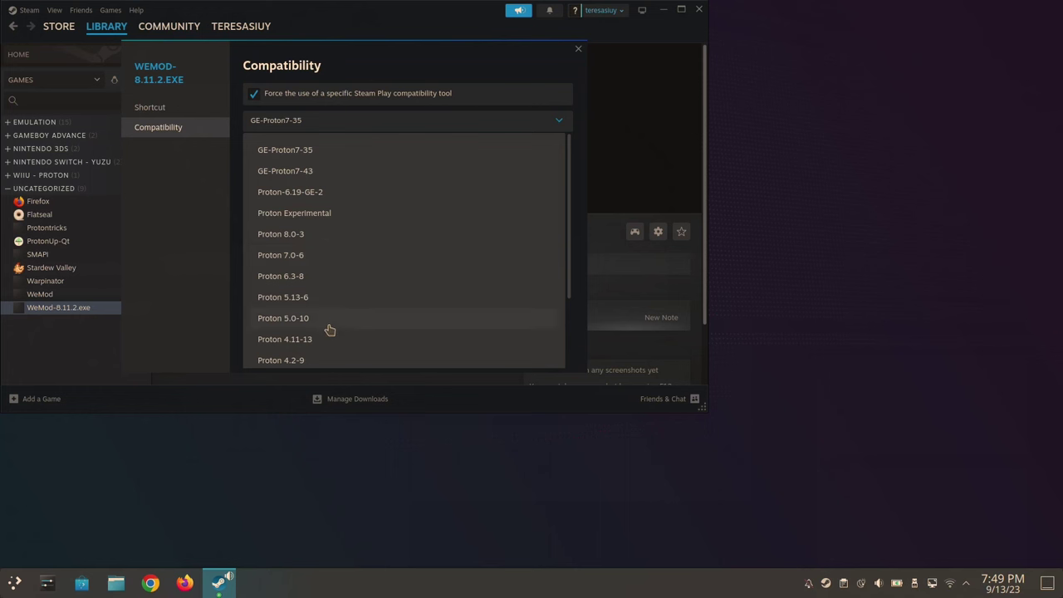
left_click(352, 193)
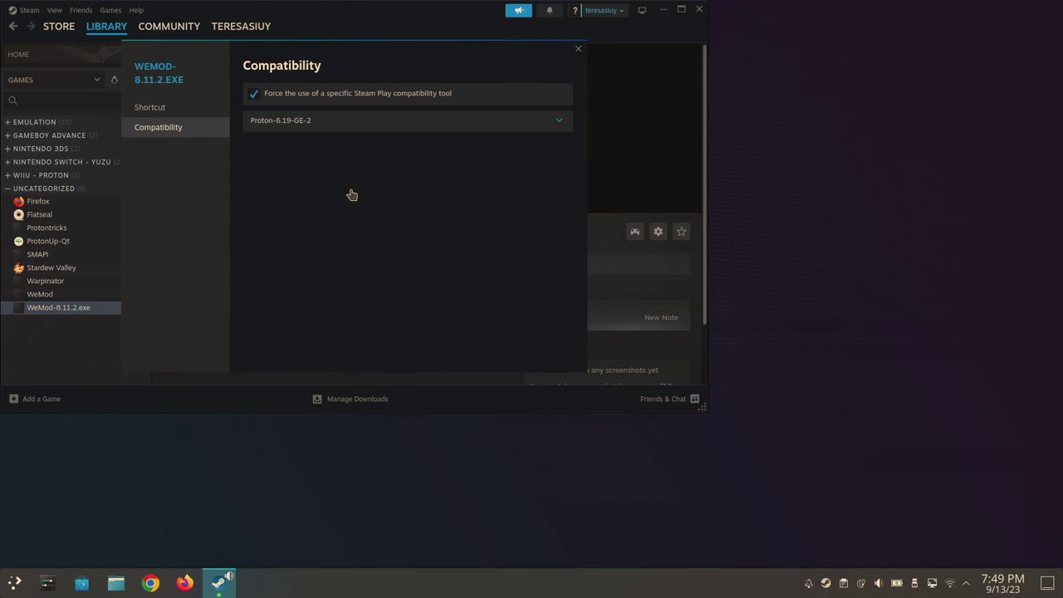
left_click(578, 49)
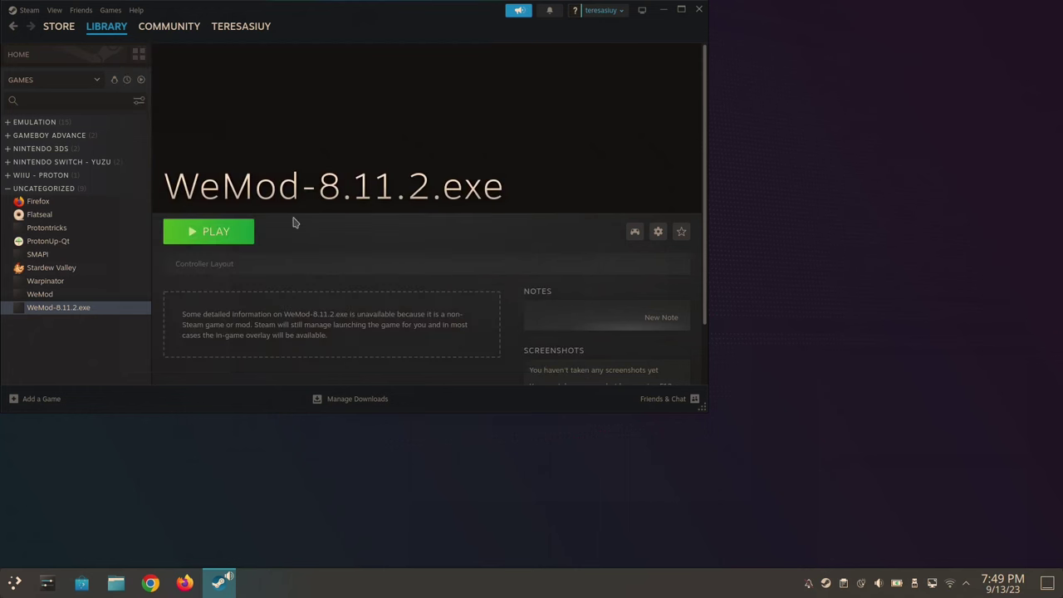
- Run WeMod-8.11.2.exe from the library to install WeMod, and launch Protontricks
left_click(240, 236)
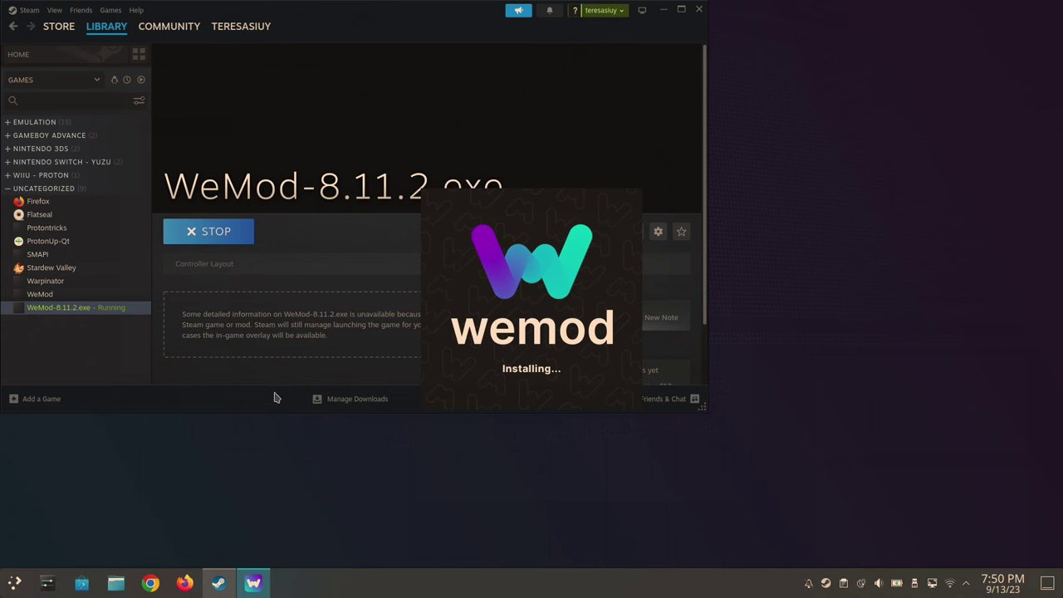
left_click(68, 294)
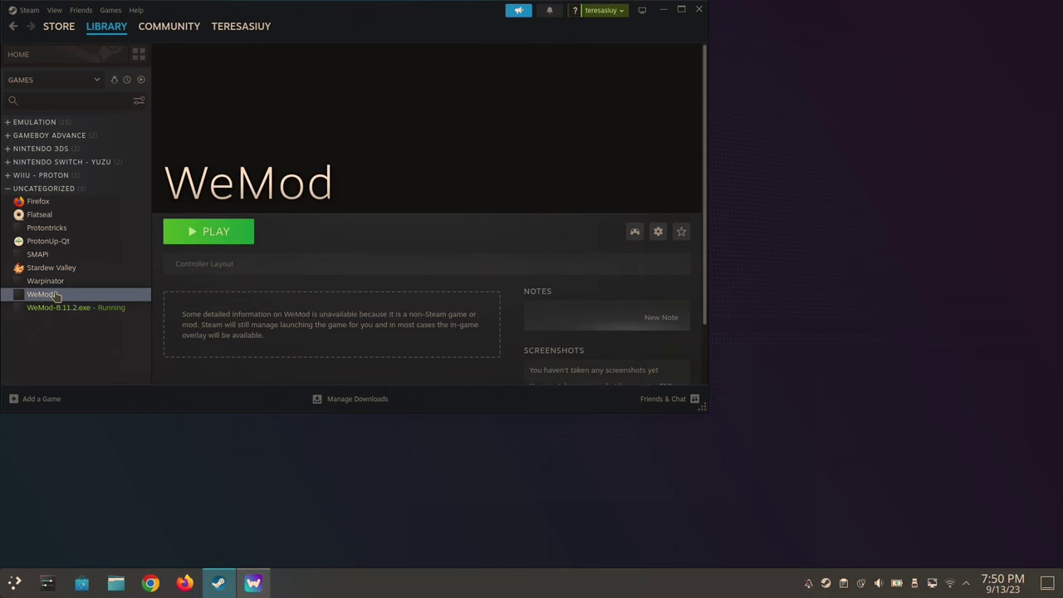
left_click(60, 309)
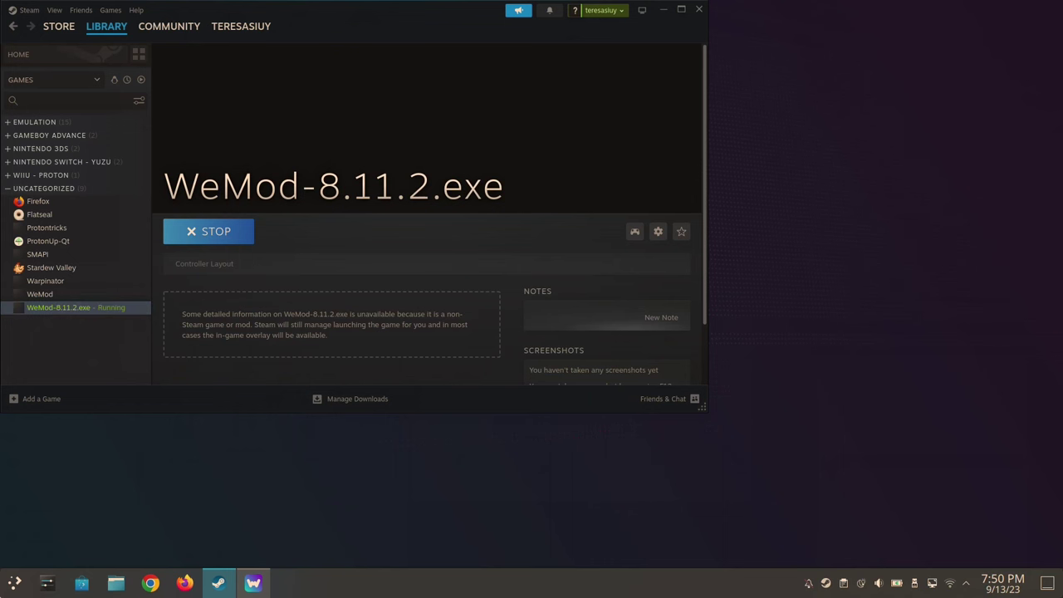
left_click(13, 583)
left_click(245, 304)
- Check the shortcut and compatibility properties of the existing WeMod library entry, and close them
left_click(63, 294)
left_click(657, 231)
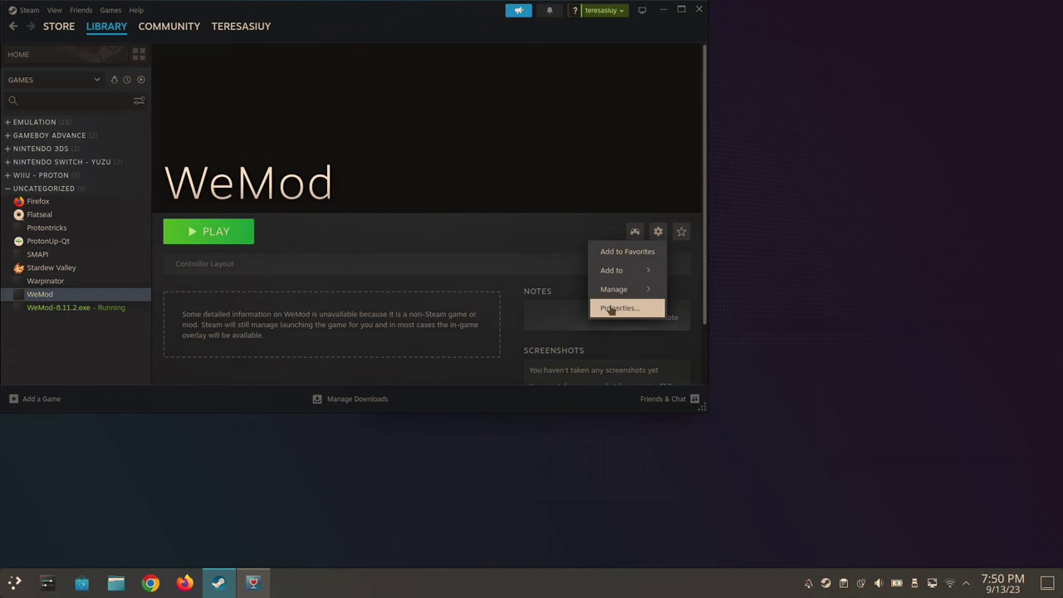
left_click(615, 307)
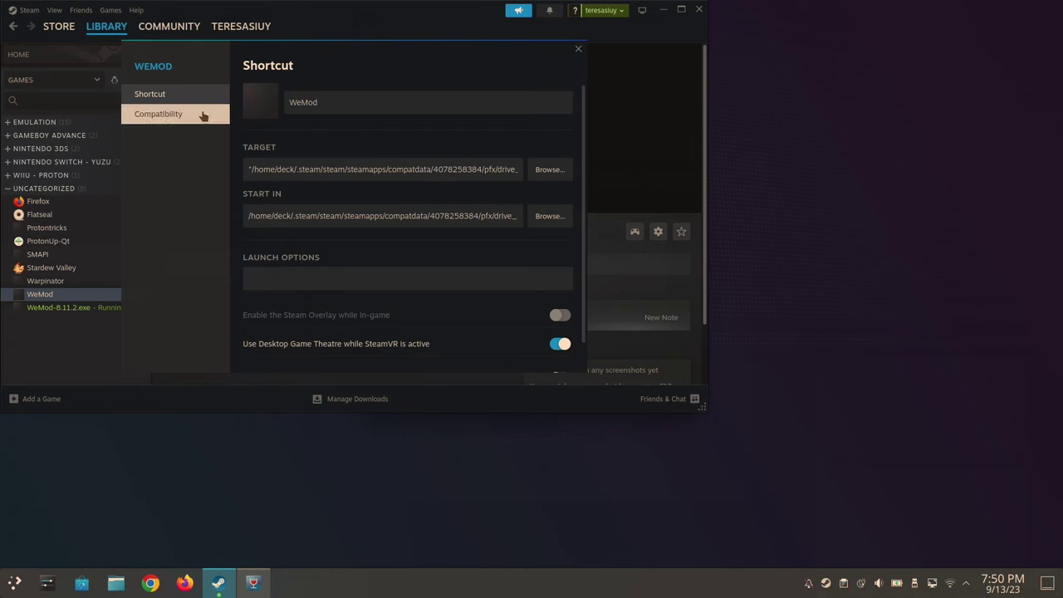
left_click(206, 113)
left_click(577, 48)
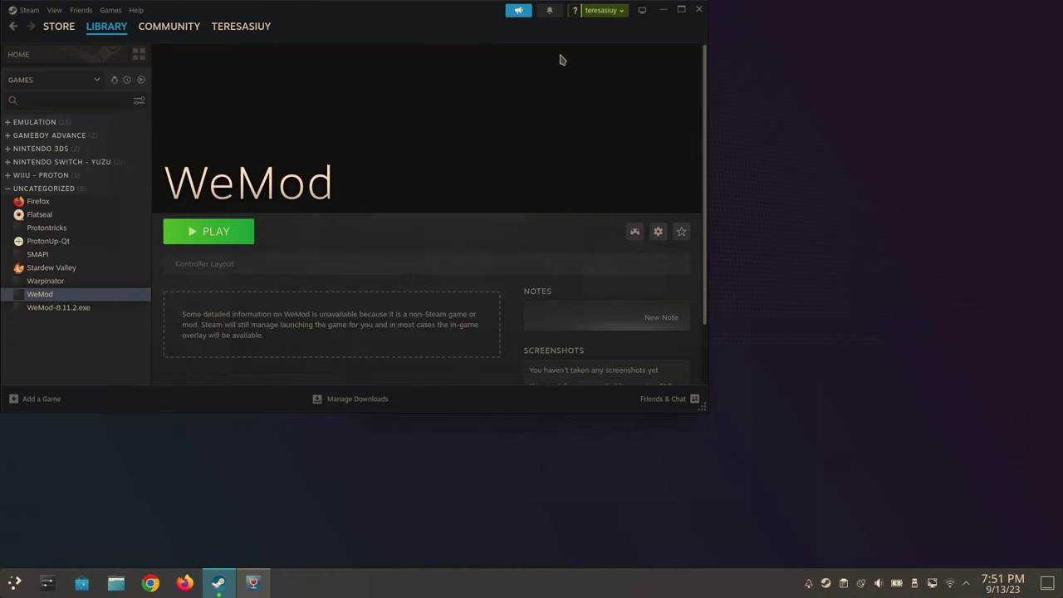
left_click(253, 583)
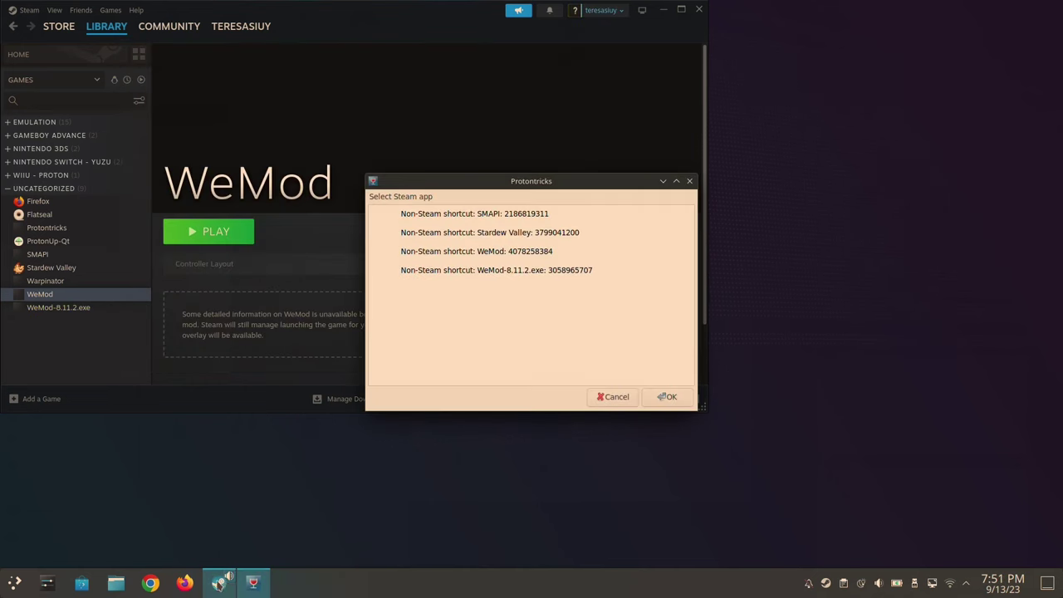
- Change the forced compatibility tool of WeMod-8.11.2.exe to Proton Experimental and close its properties
left_click(93, 307)
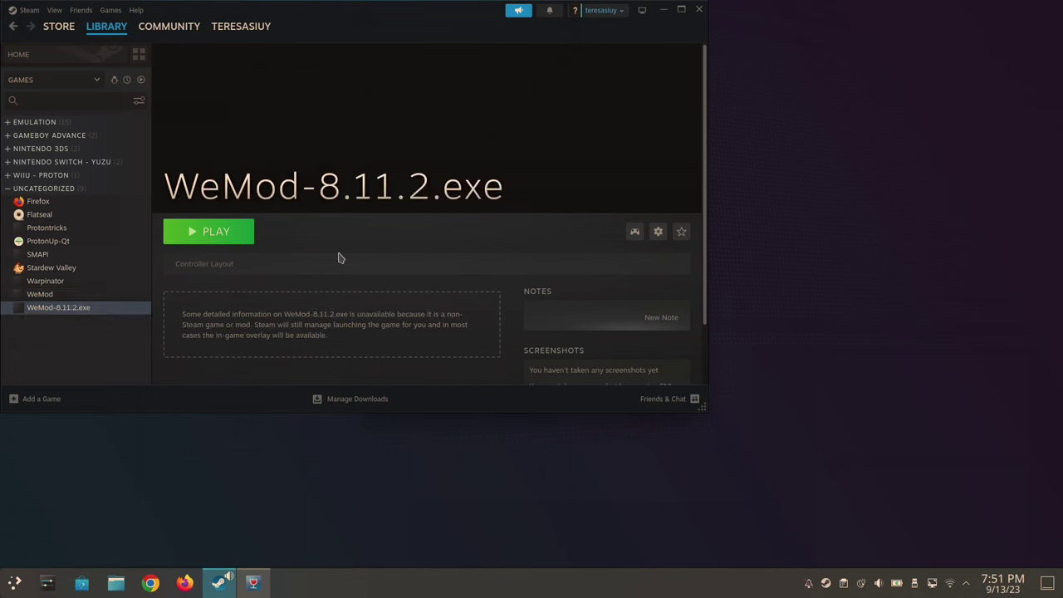
left_click(658, 230)
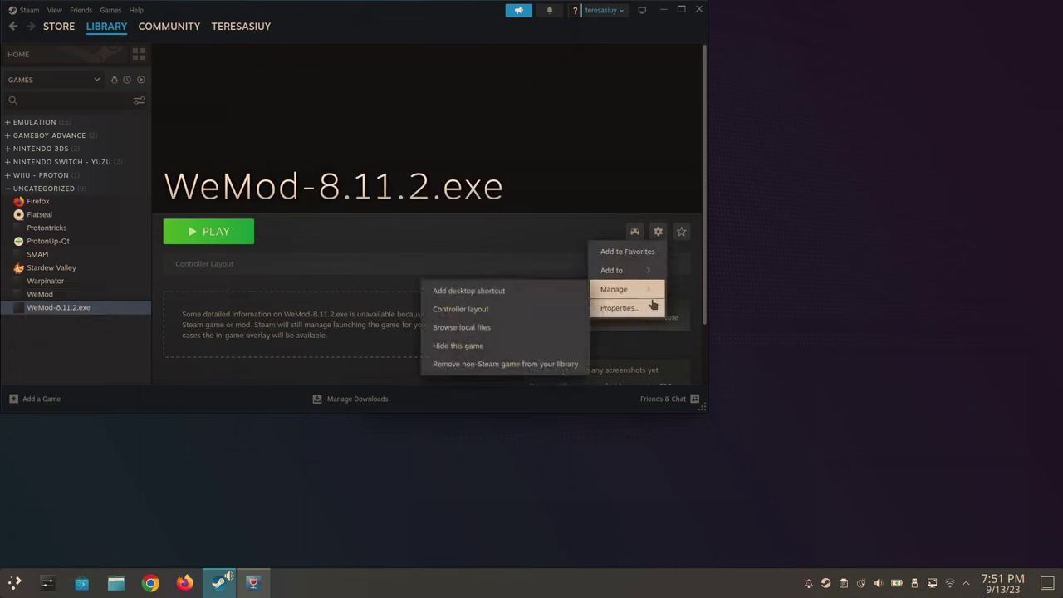
left_click(631, 308)
left_click(141, 136)
left_click(377, 125)
left_click(293, 218)
left_click(578, 48)
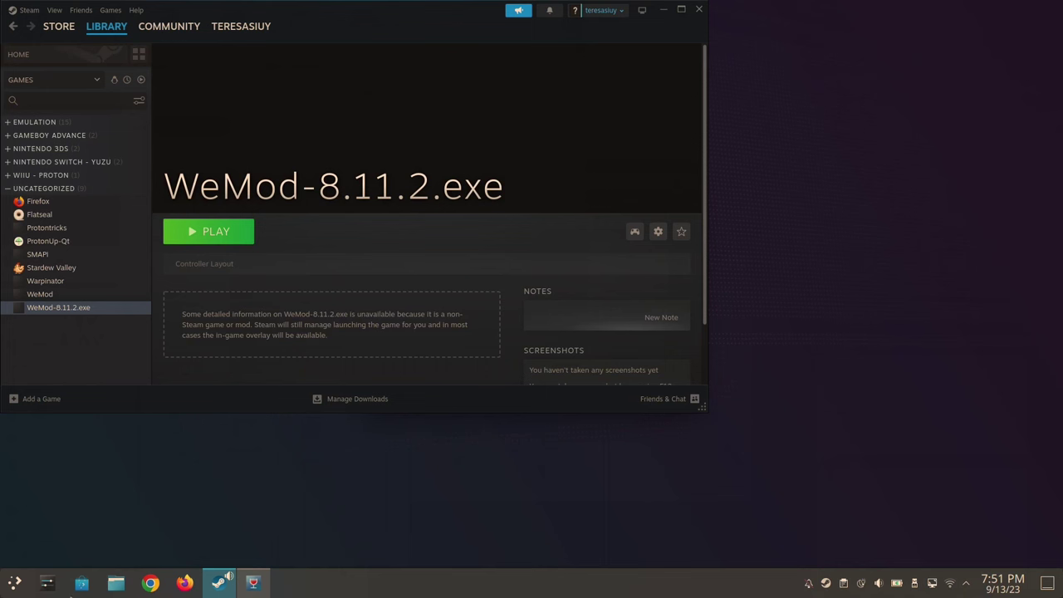
- Open the WeMod-8.11.2.exe shortcut in Protontricks, select the default wineprefix, and minimize the Steam window
left_click(14, 582)
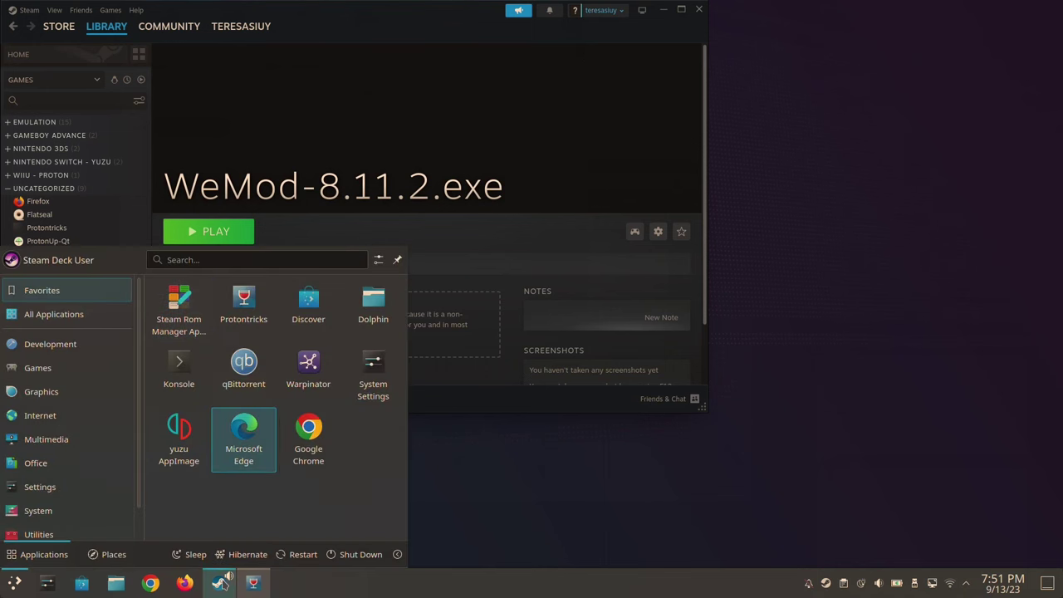
left_click(243, 307)
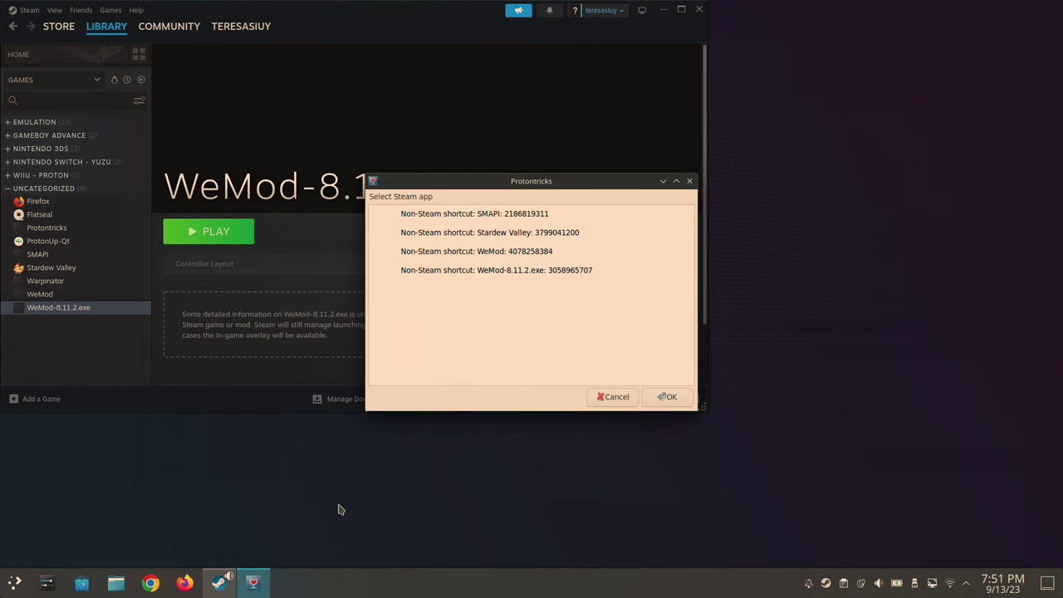
left_click(511, 275)
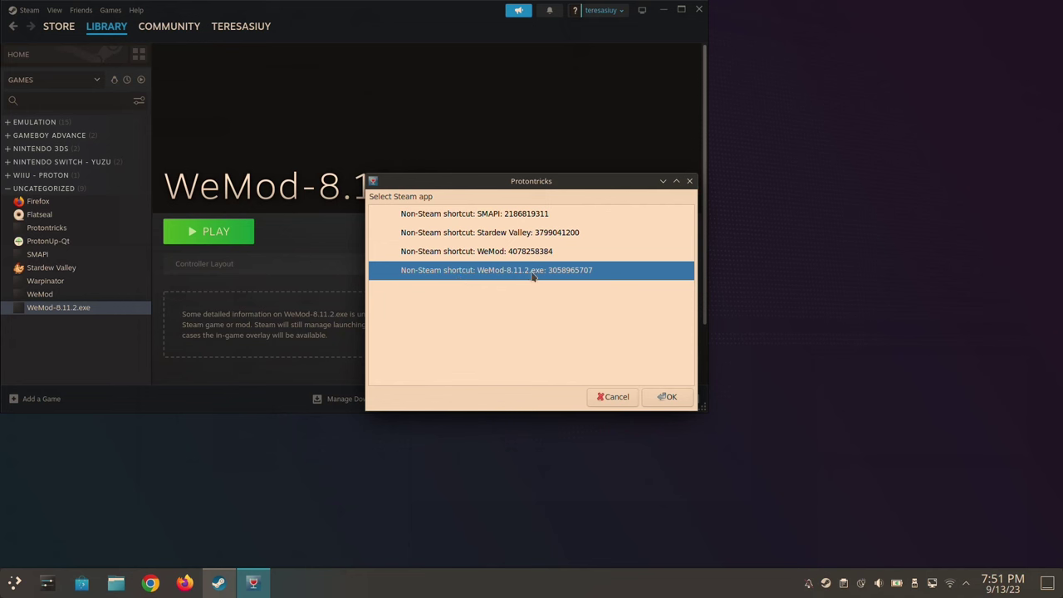
double_click(532, 276)
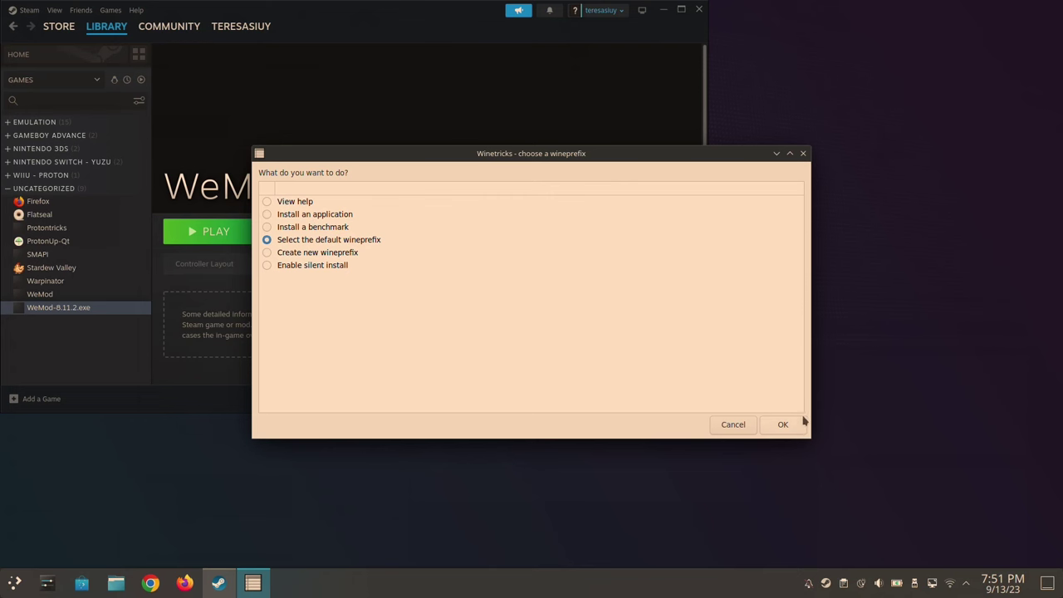
left_click(772, 427)
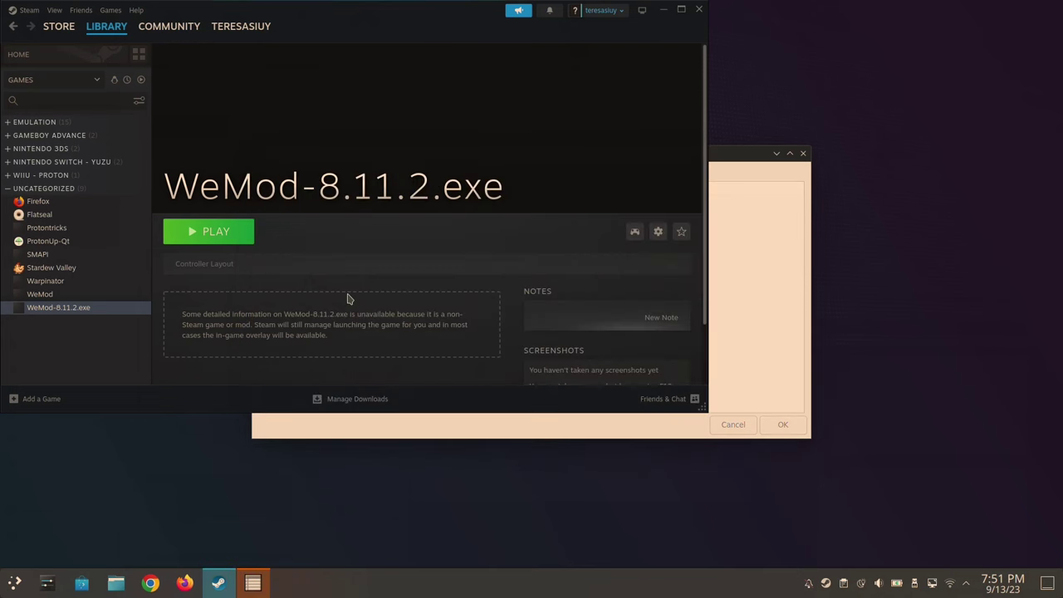
left_click(664, 10)
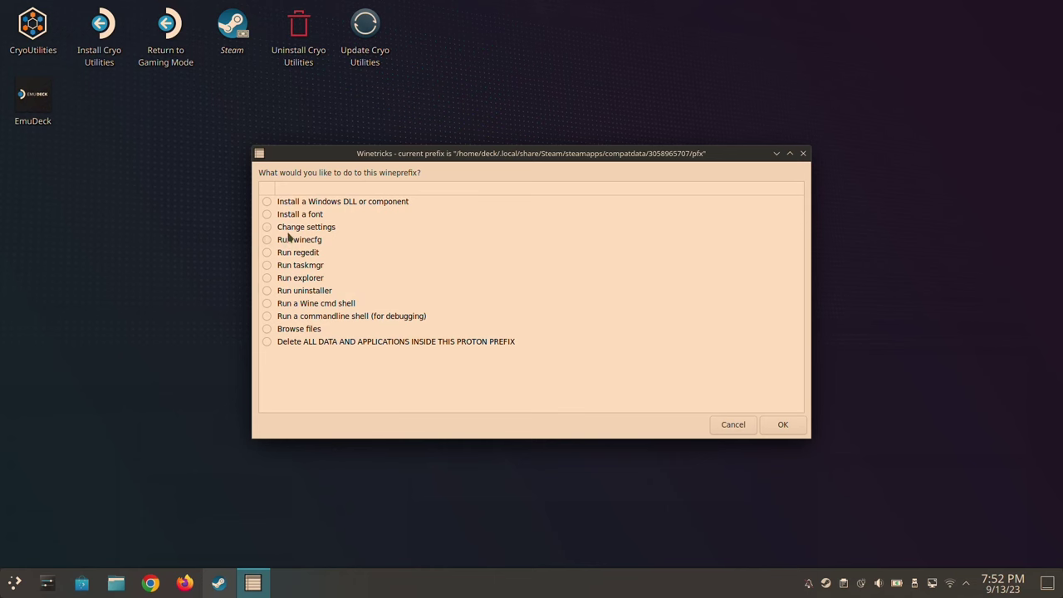
- Run winecfg on the wineprefix and set its Windows version to Windows 7
left_click(288, 240)
left_click(783, 425)
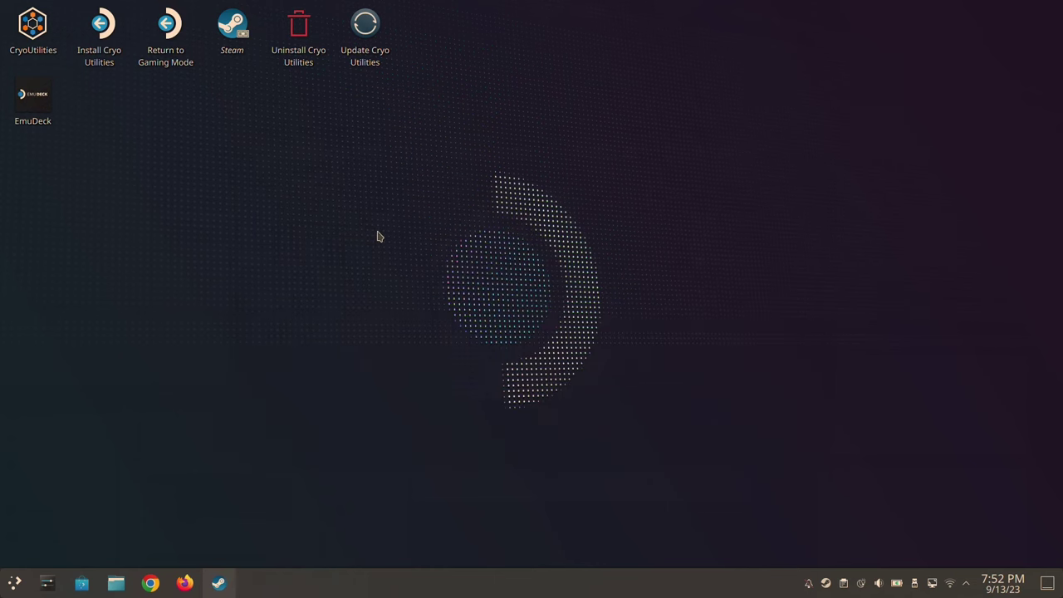
left_click(153, 223)
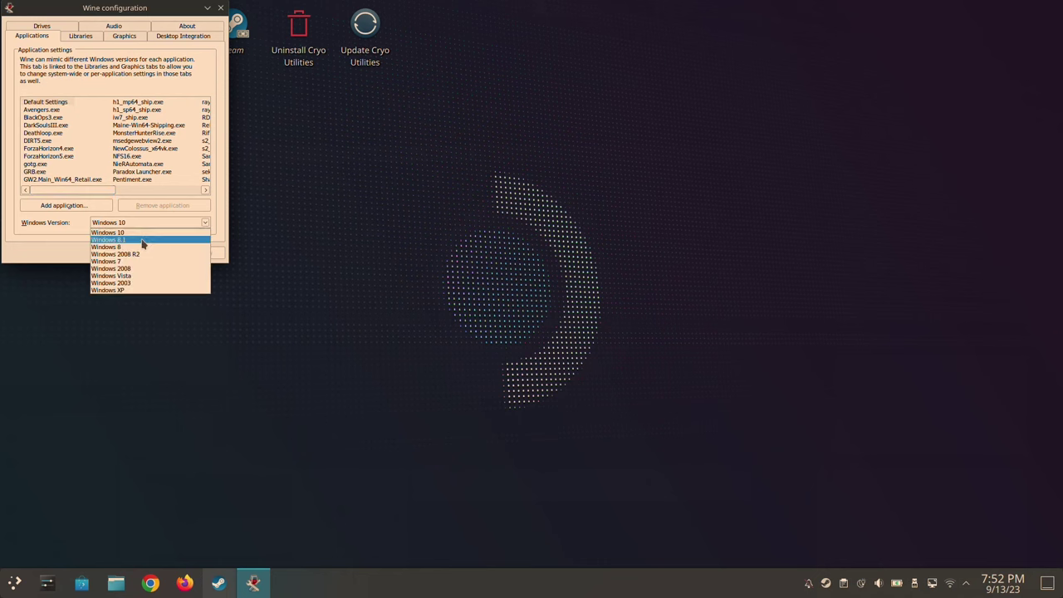
left_click(138, 265)
left_click(204, 253)
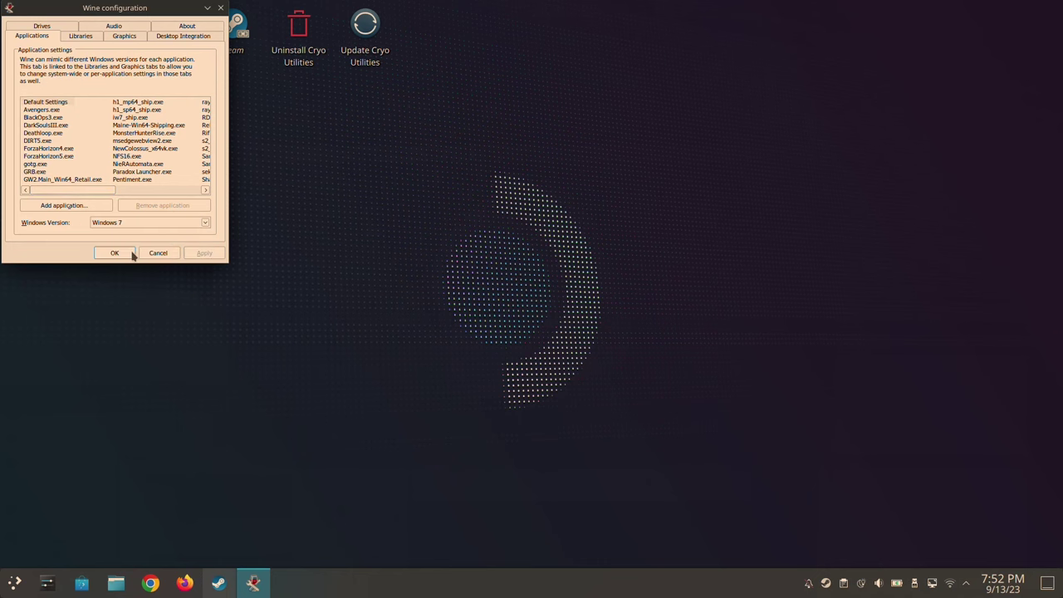
left_click(132, 254)
- Run the uninstaller for the wineprefix and start the .NET Framework 4.8 installer from the Downloads folder, filtering for programs
left_click(308, 293)
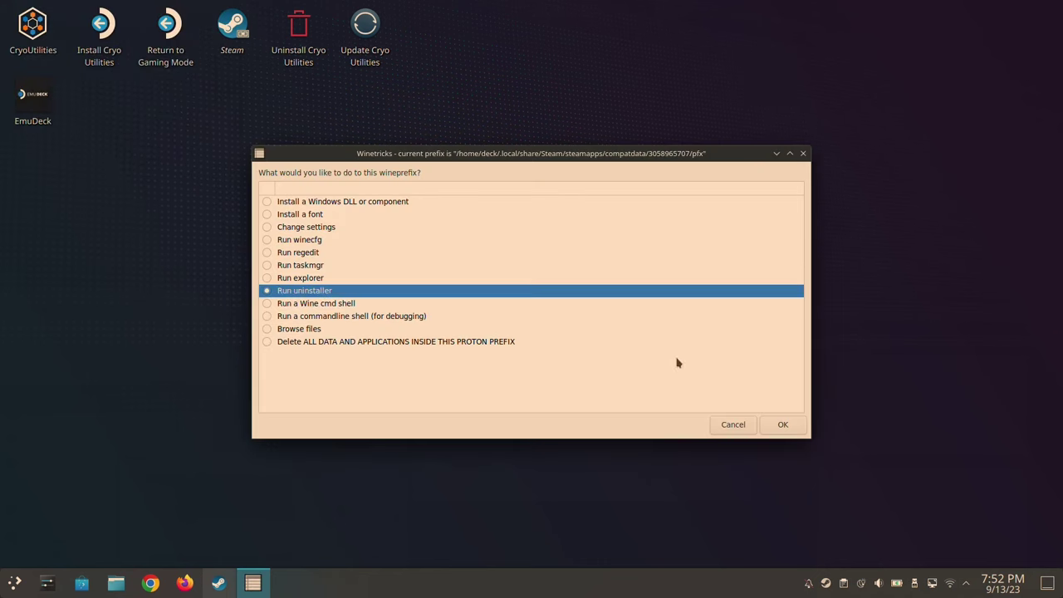
left_click(783, 425)
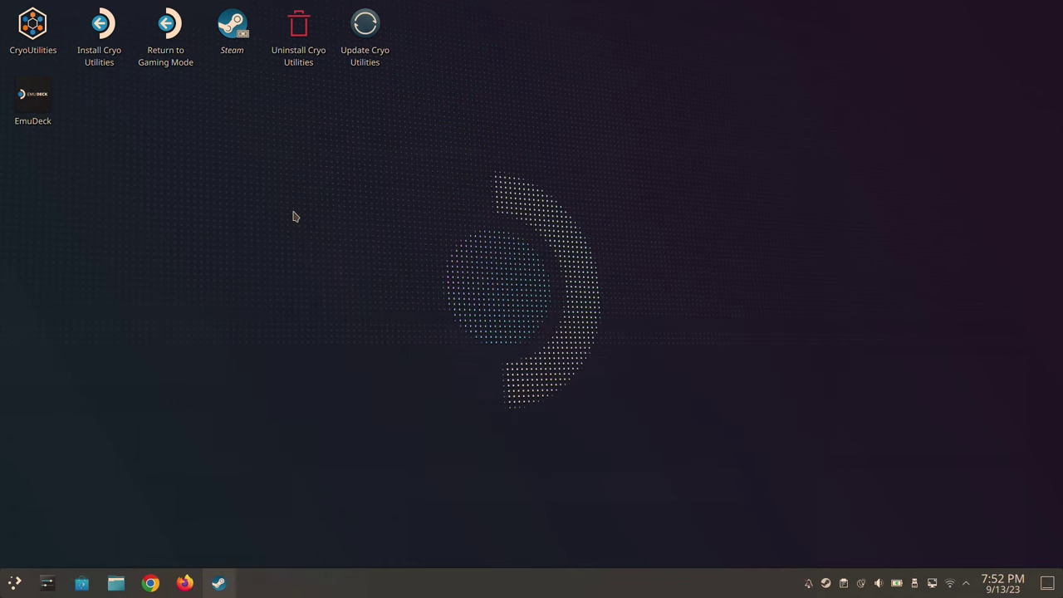
left_click(246, 64)
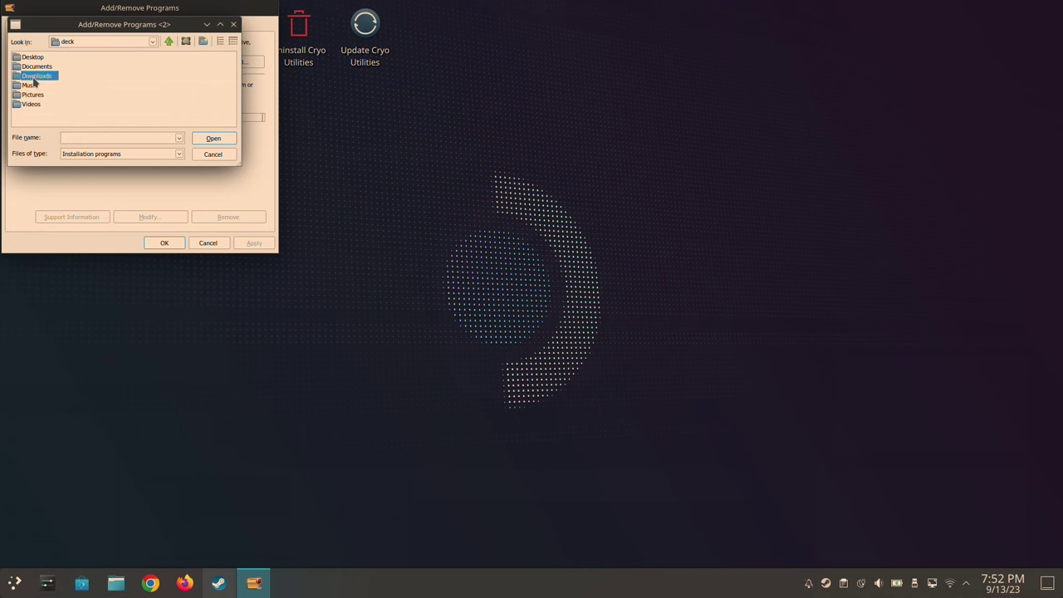
double_click(34, 77)
left_click(106, 156)
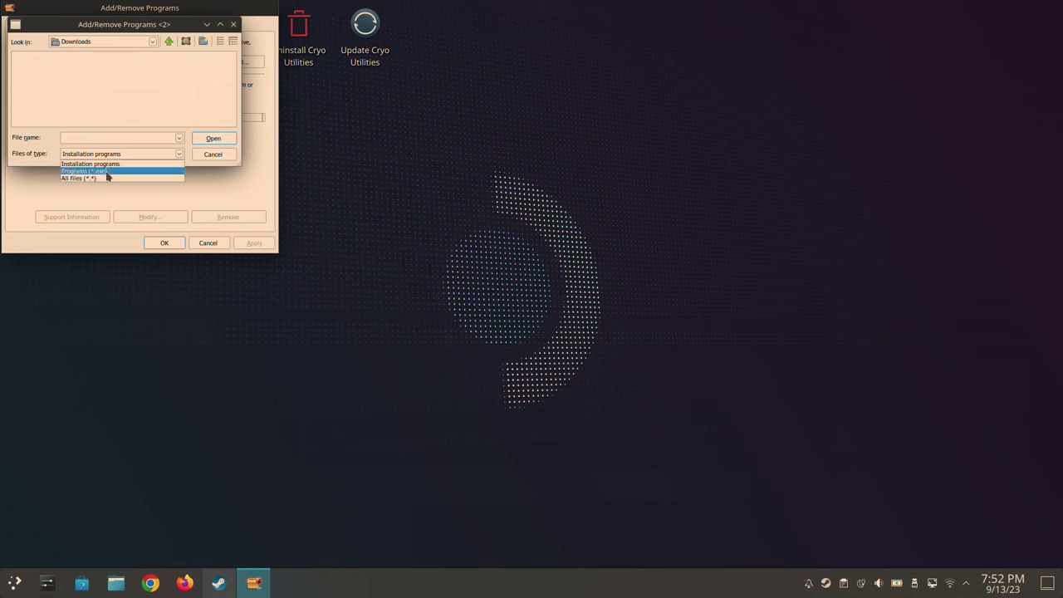
left_click(107, 174)
double_click(51, 60)
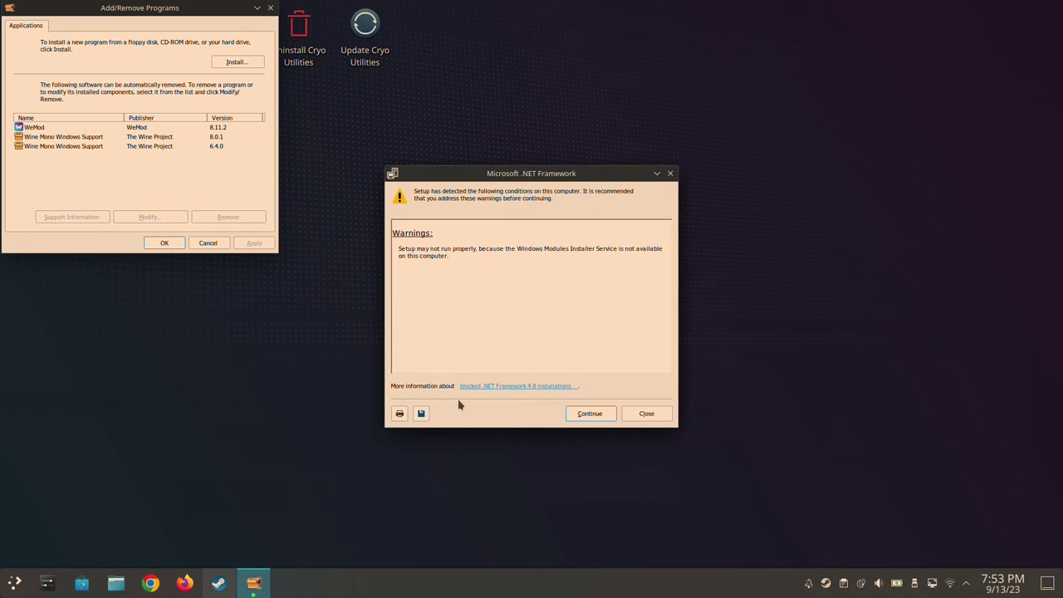
- Try to install .NET Framework 4.8 with its license terms accepted, and close the setup and Add/Remove Programs
left_click(602, 416)
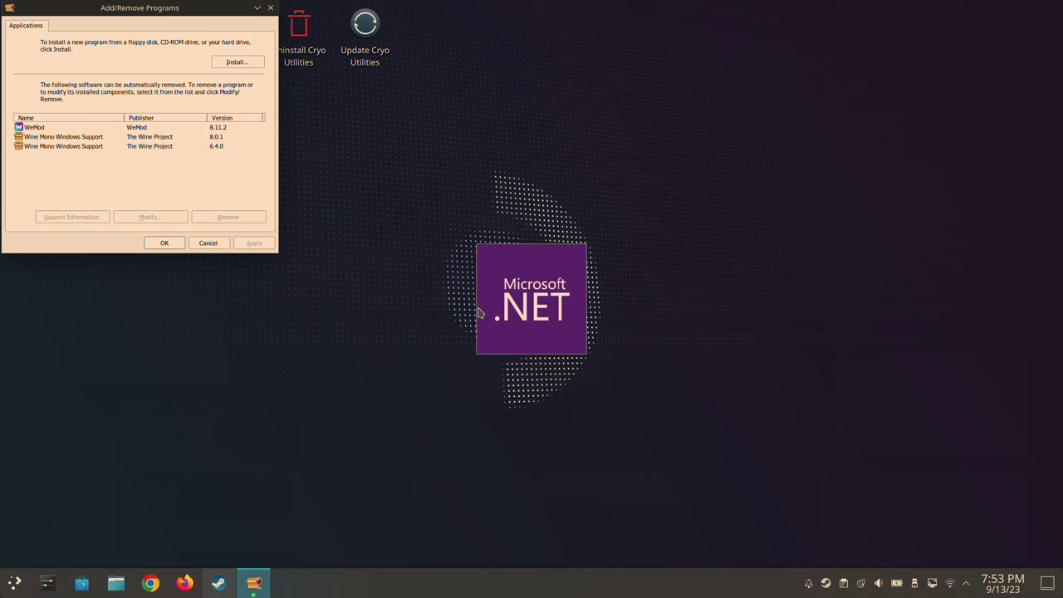
left_click(452, 361)
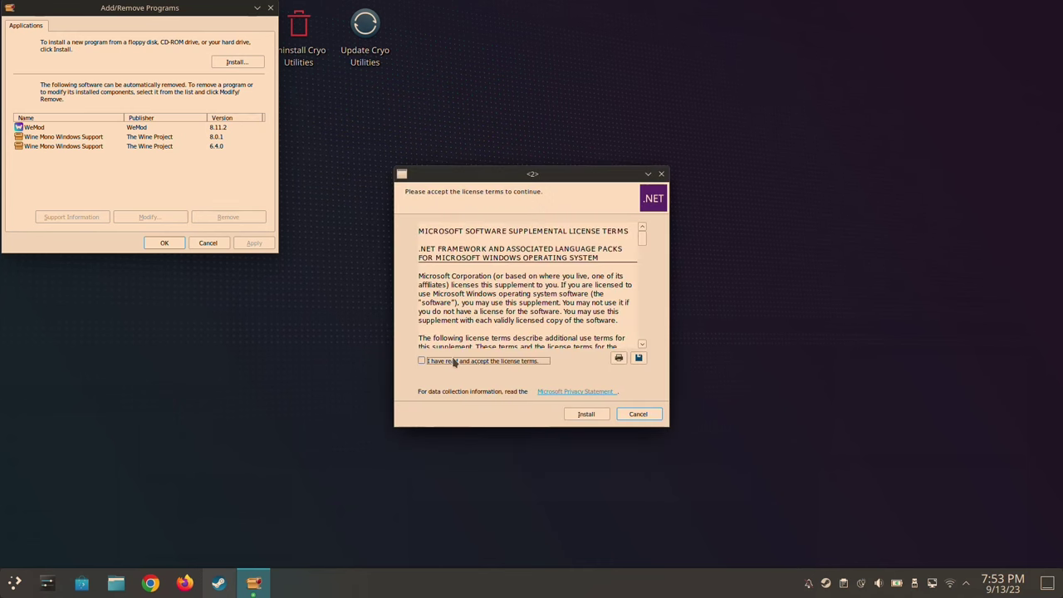
left_click(595, 414)
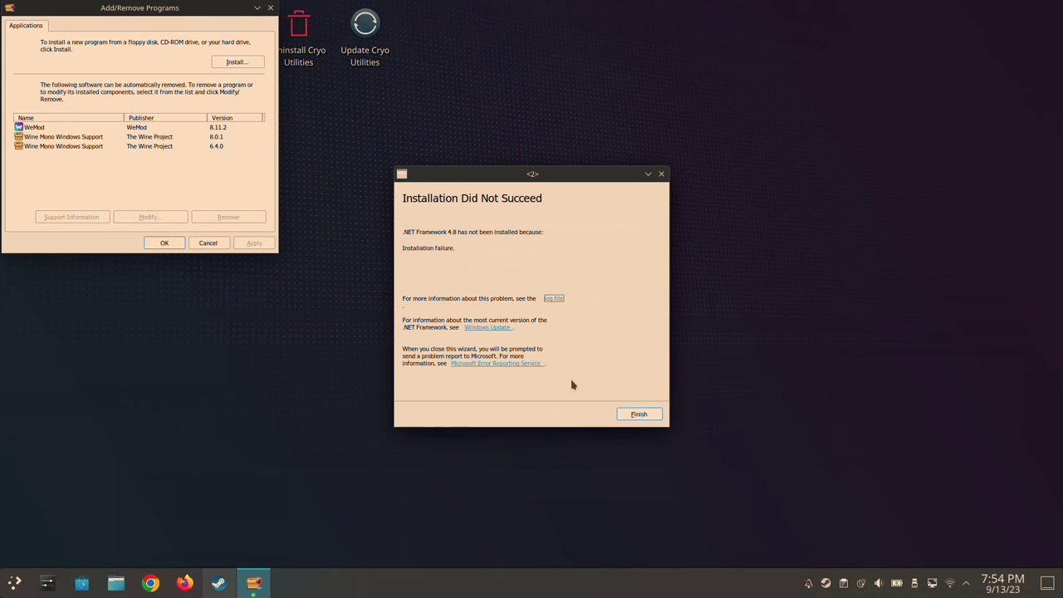
left_click(646, 416)
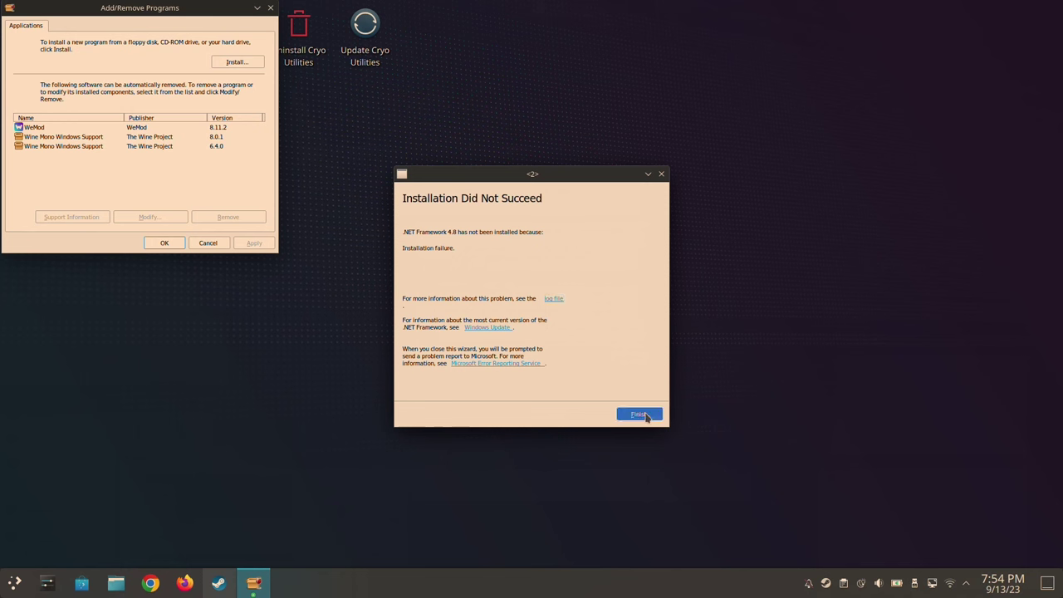
left_click(638, 415)
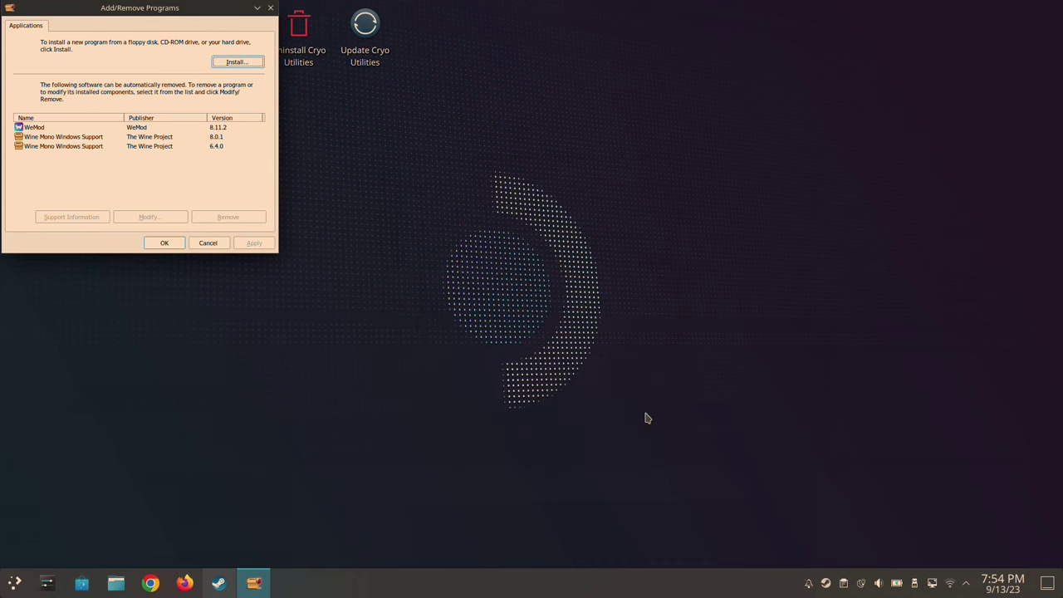
left_click(167, 245)
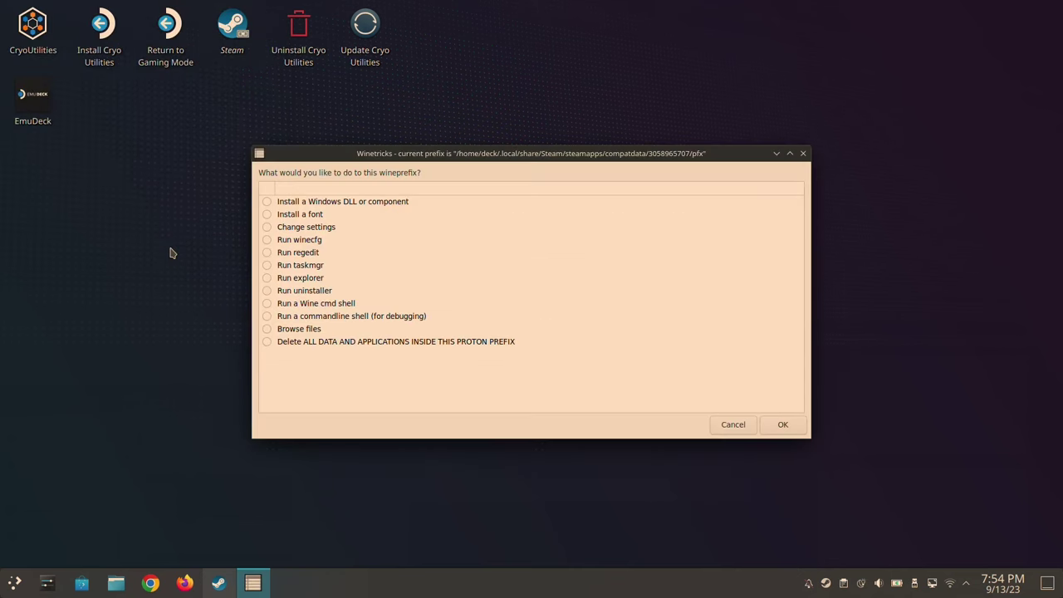
- Close the Winetricks windows and shut down the Steam Deck
left_click(803, 153)
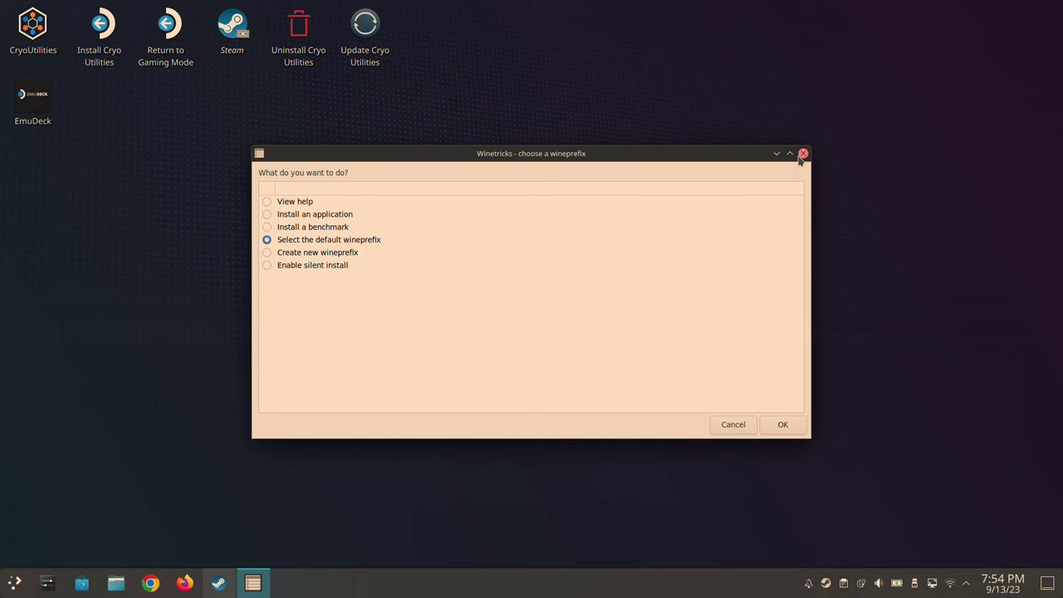
left_click(801, 156)
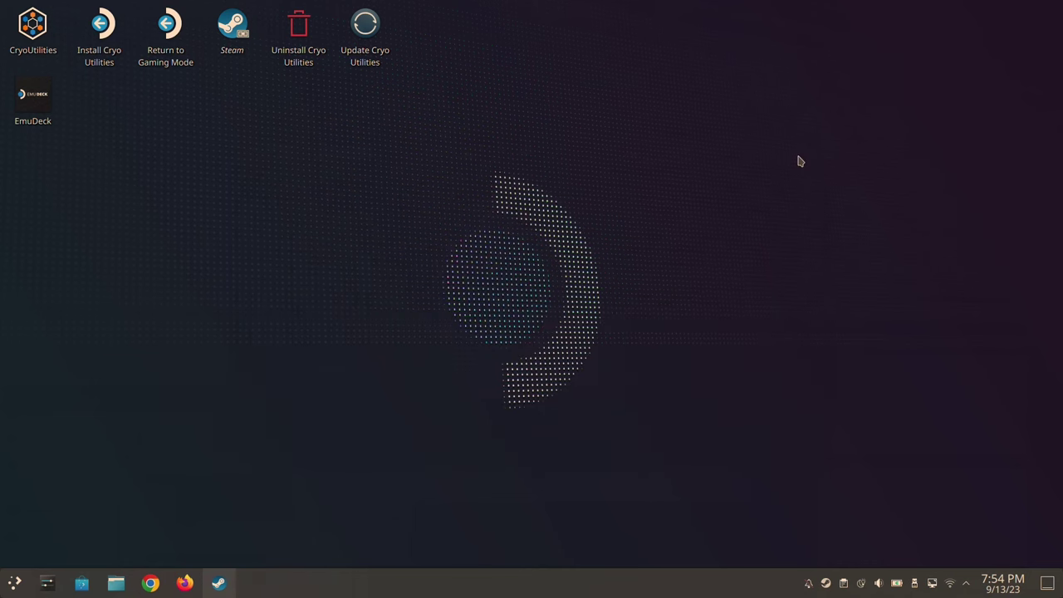
left_click(3, 589)
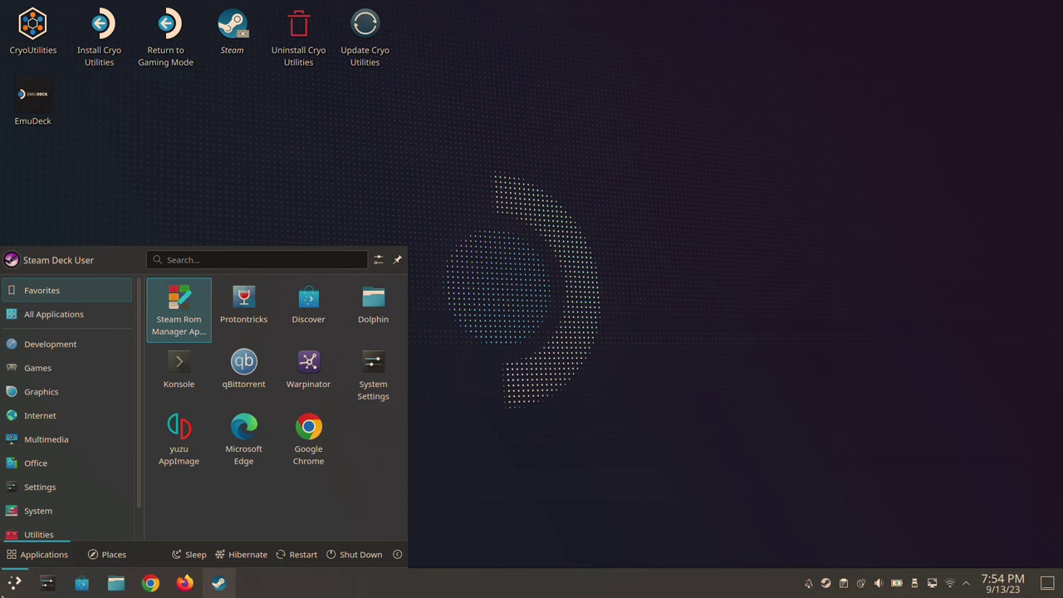
left_click(4, 591)
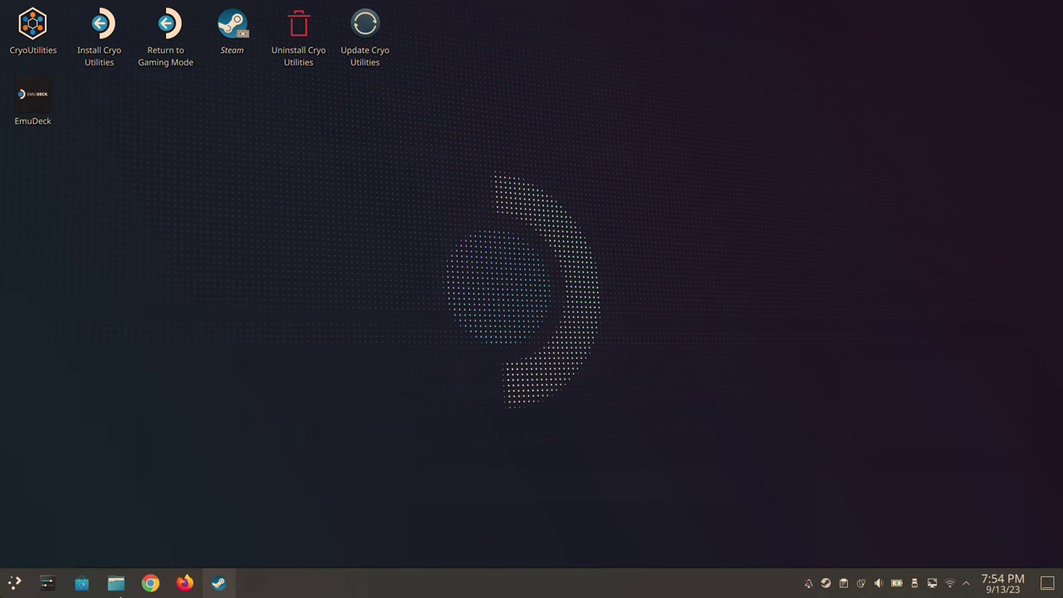
left_click(7, 591)
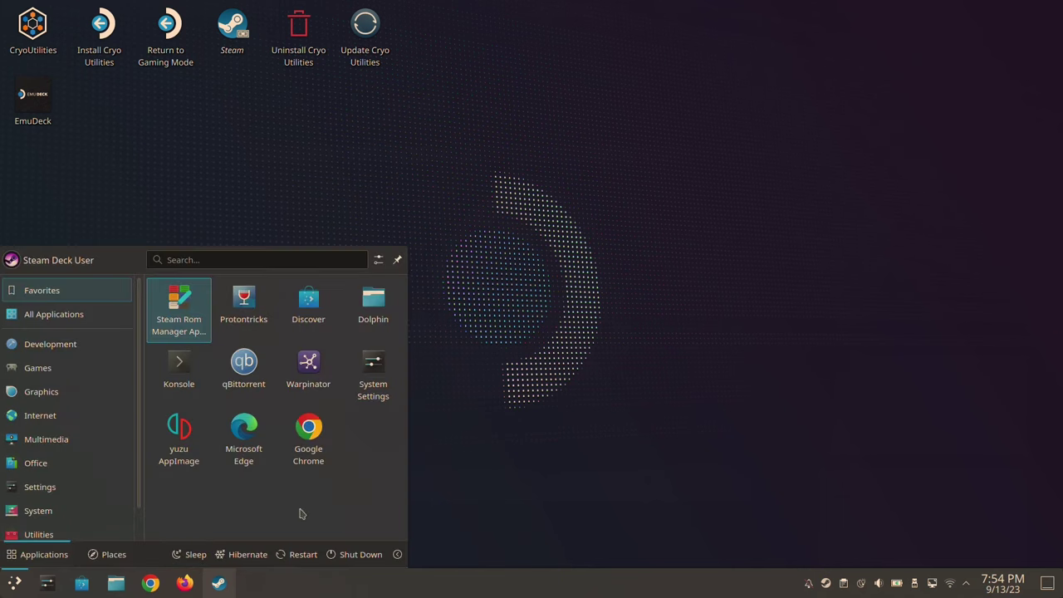
left_click(378, 557)
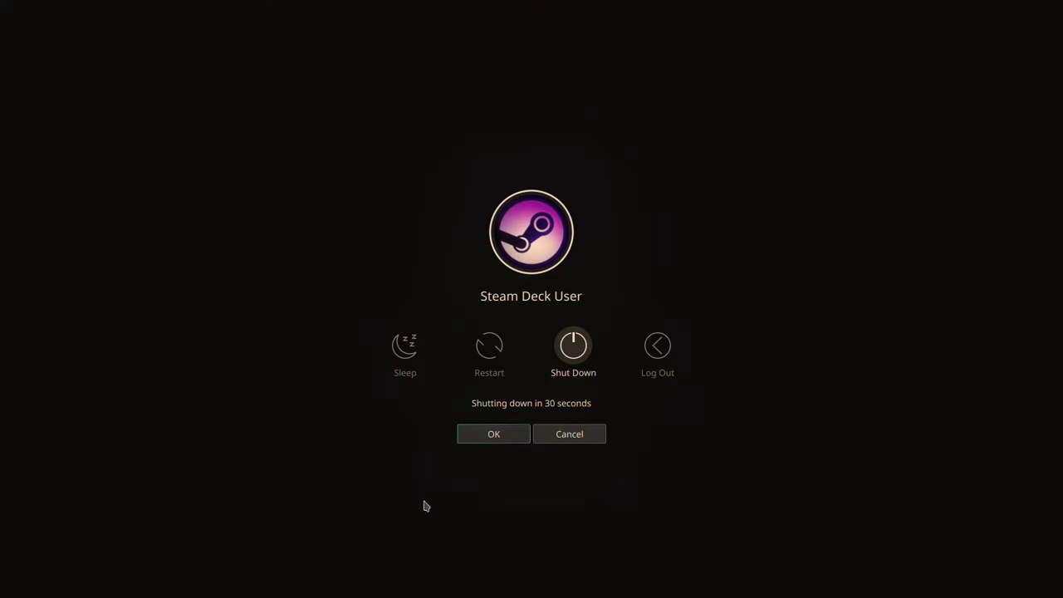
left_click(564, 359)
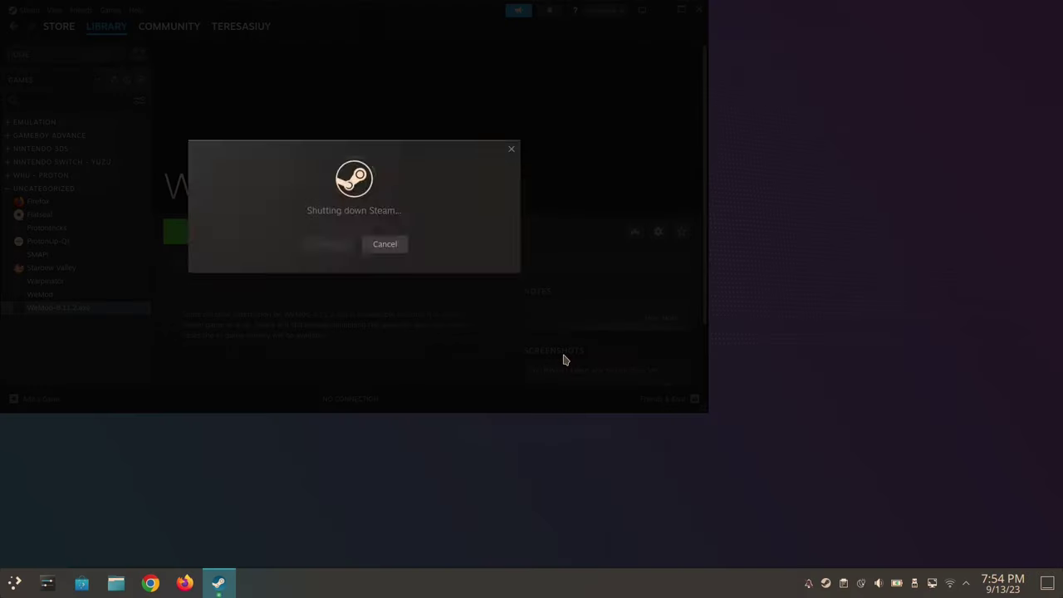
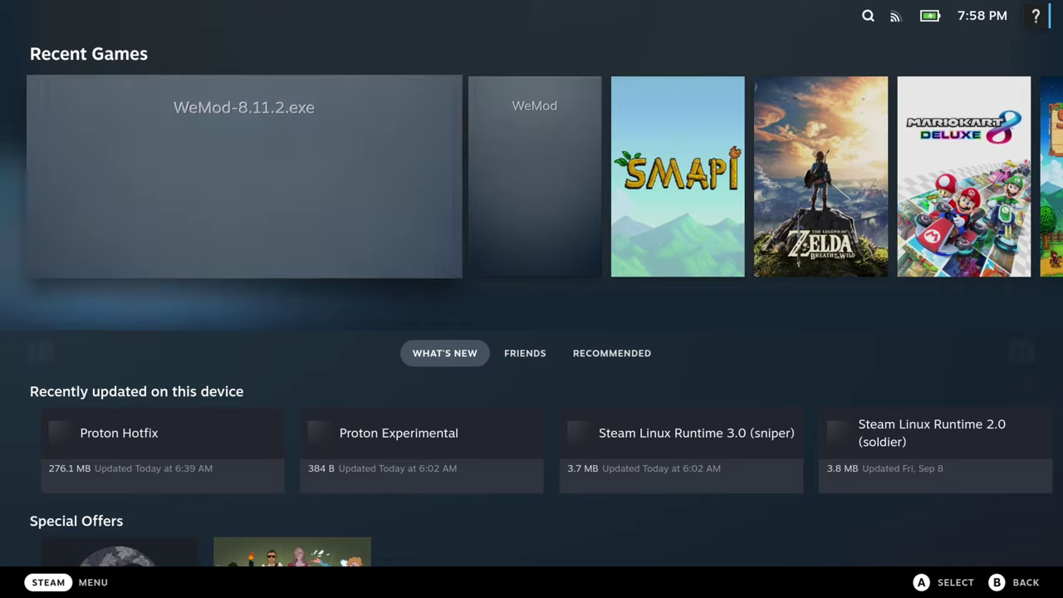
- Open the System settings in Gaming Mode and check the update channels and the OS version
key("ctrl+1")
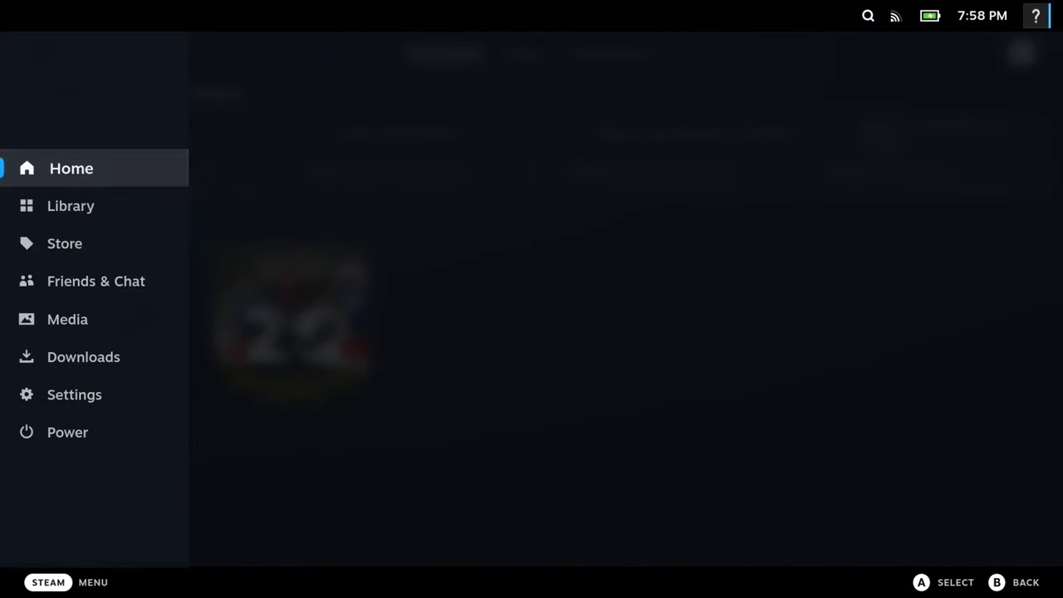
key("Down")
key("Down")
key("Down")
key("Down")
key("Down")
key("Down")
key("Return")
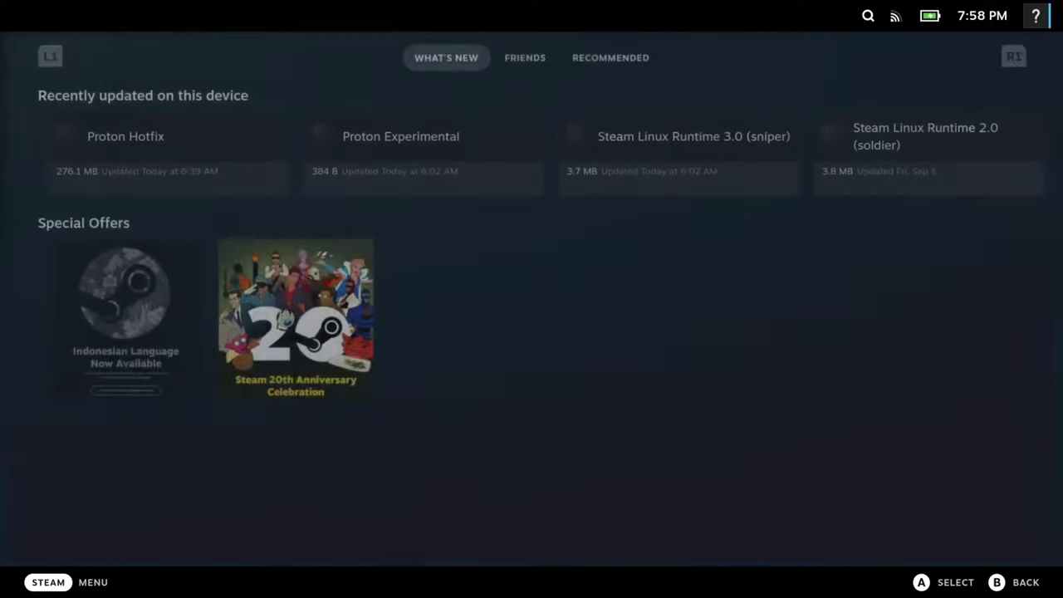
key("Down")
key("Right")
key("Down")
key("Down")
key("Down")
key("Down")
key("Down")
key("Down")
key("Down")
key("Down")
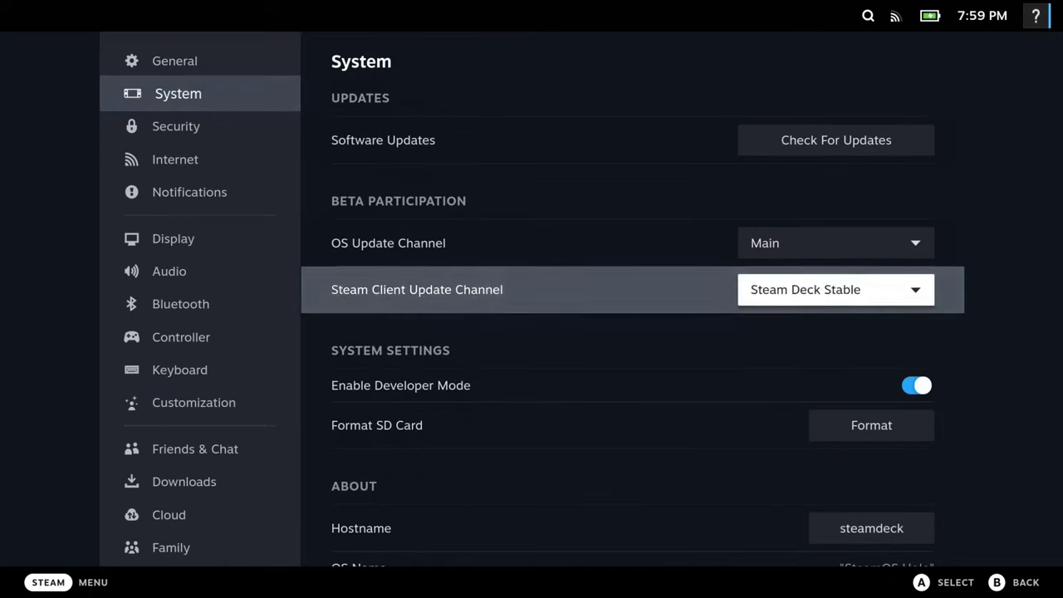
key("Down")
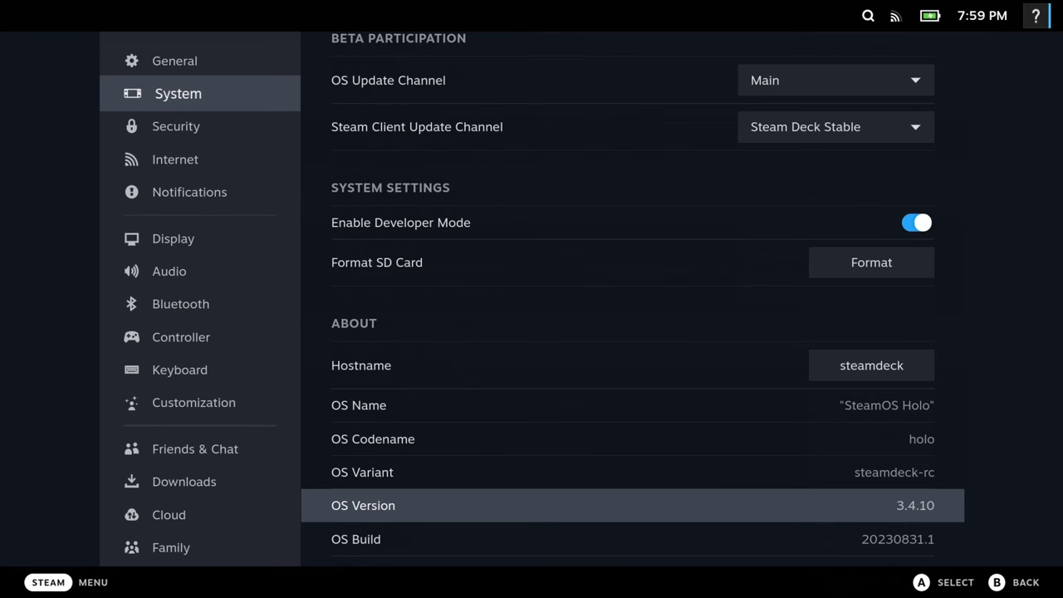
- Review the OS and Steam client update channels again, together with the OS details under About
key("Up")
key("Up")
key("Up")
key("Up")
key("Up")
key("Up")
key("Up")
key("Up")
key("Up")
key("Down")
key("Down")
key("Down")
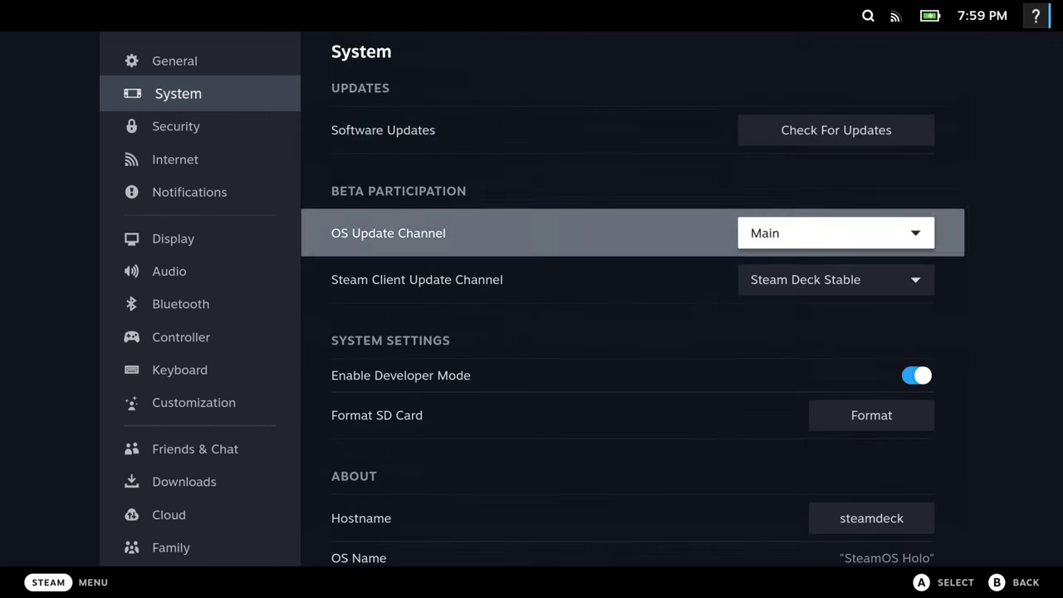
key("Down")
key("Down")
key("Down")
key("Down")
key("Down")
key("Down")
key("Down")
key("Down")
key("Up")
key("Up")
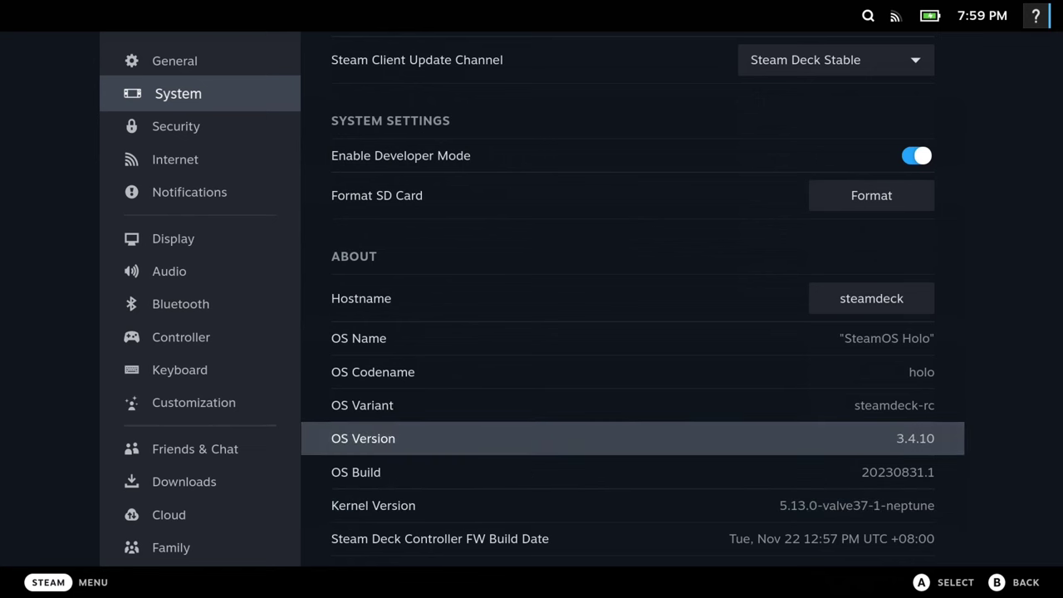
key("Left")
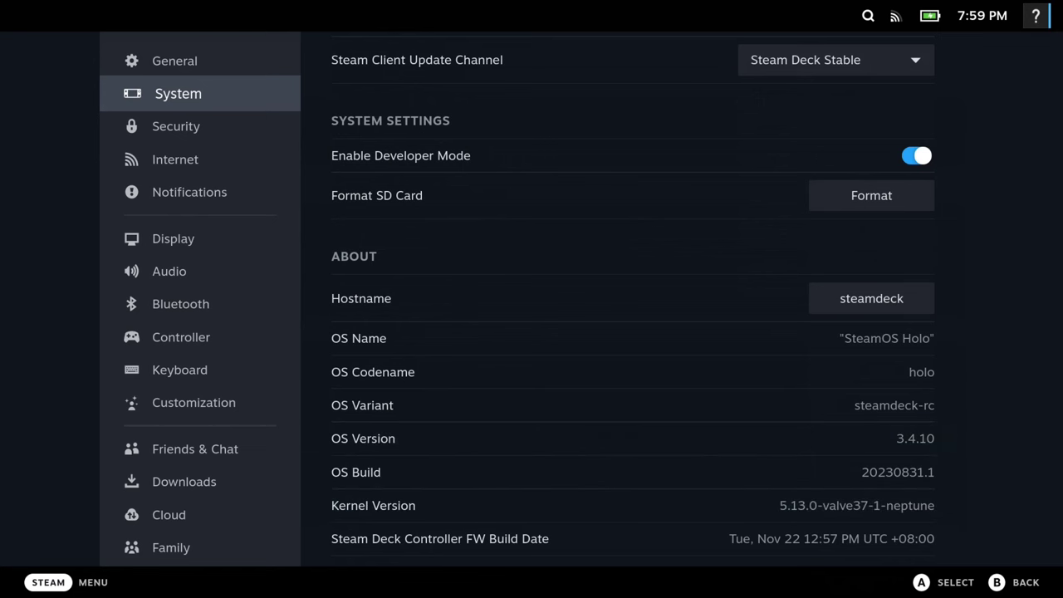
- Leave the system settings and switch the Steam Deck from Gaming Mode to the desktop
key("Escape")
key("ctrl+1")
key("Up")
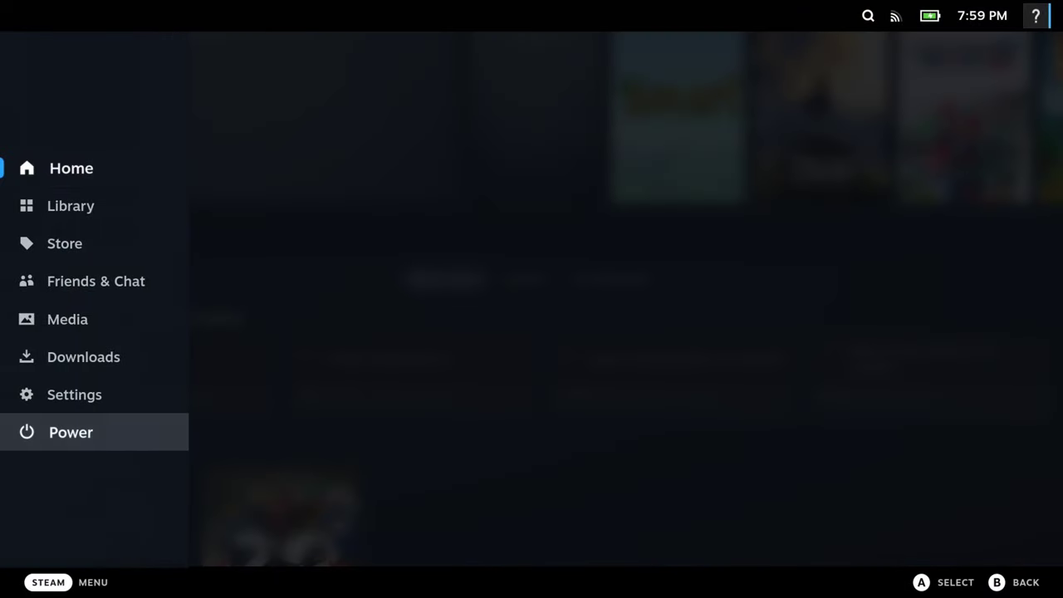
key("Return")
key("Up")
key("Up")
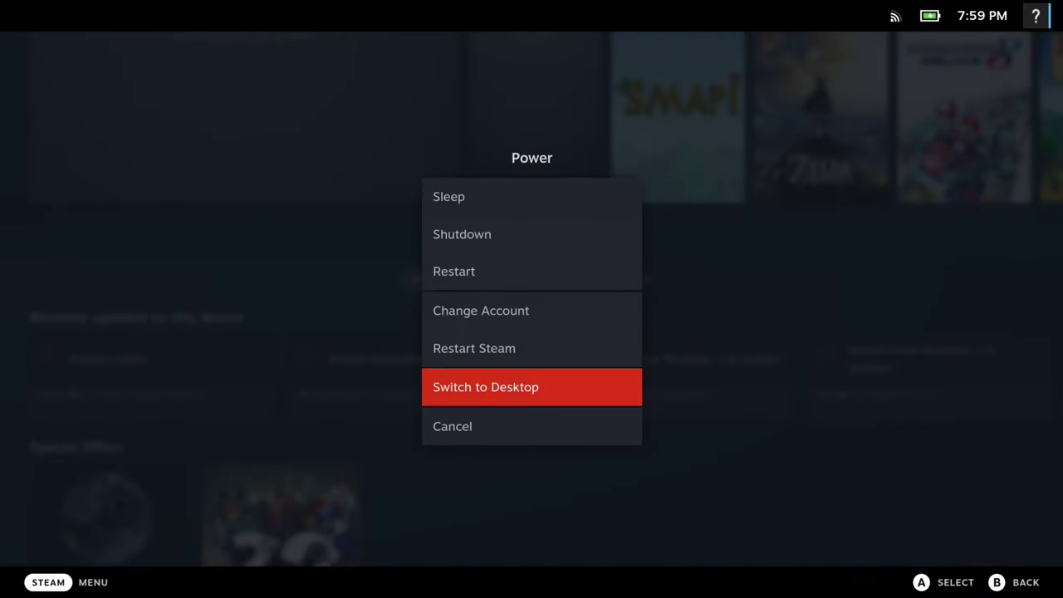
key("Return")
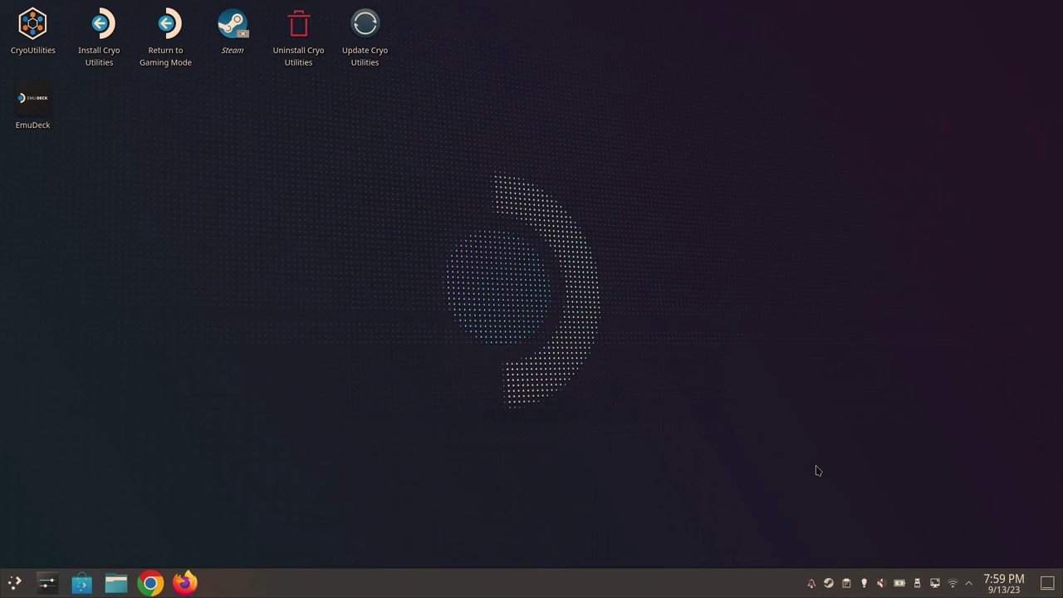
- Open the Steam library and remove the non-Steam game WeMod-8.11.2.exe from it
right_click(828, 584)
left_click(864, 464)
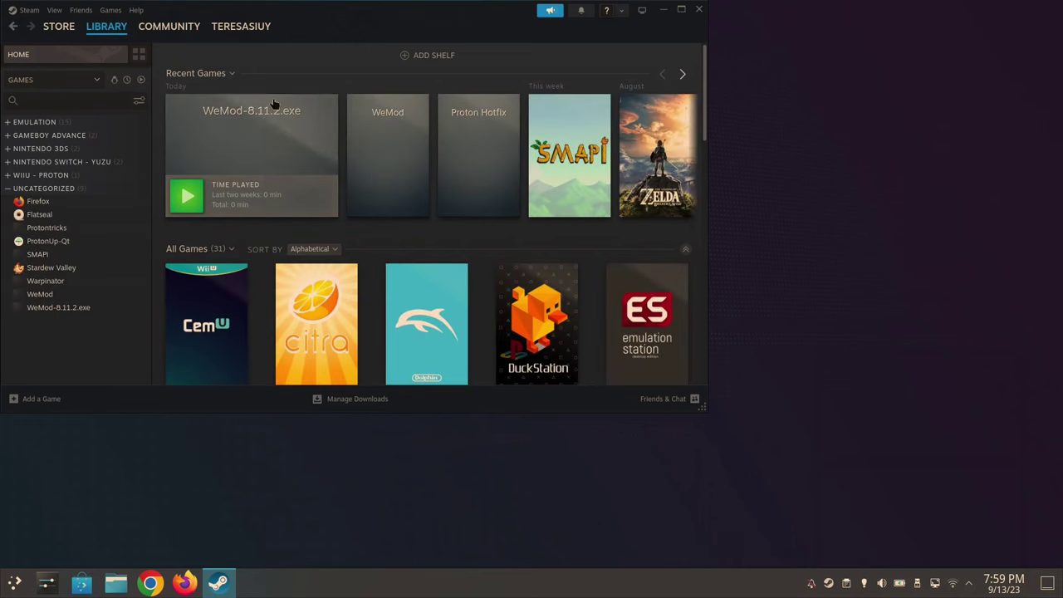
right_click(274, 99)
mouse_move(322, 166)
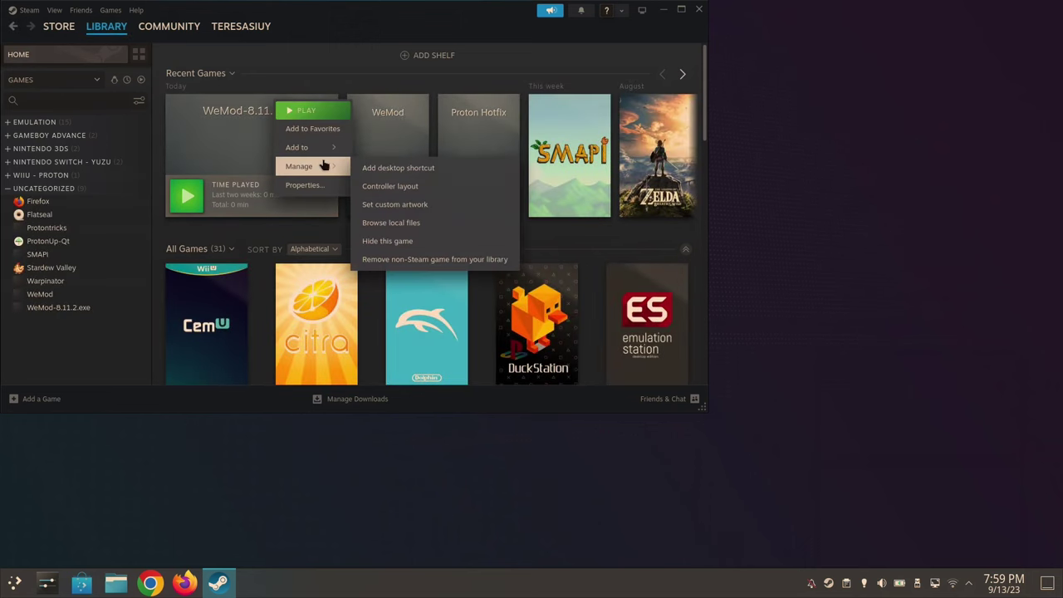
left_click(390, 260)
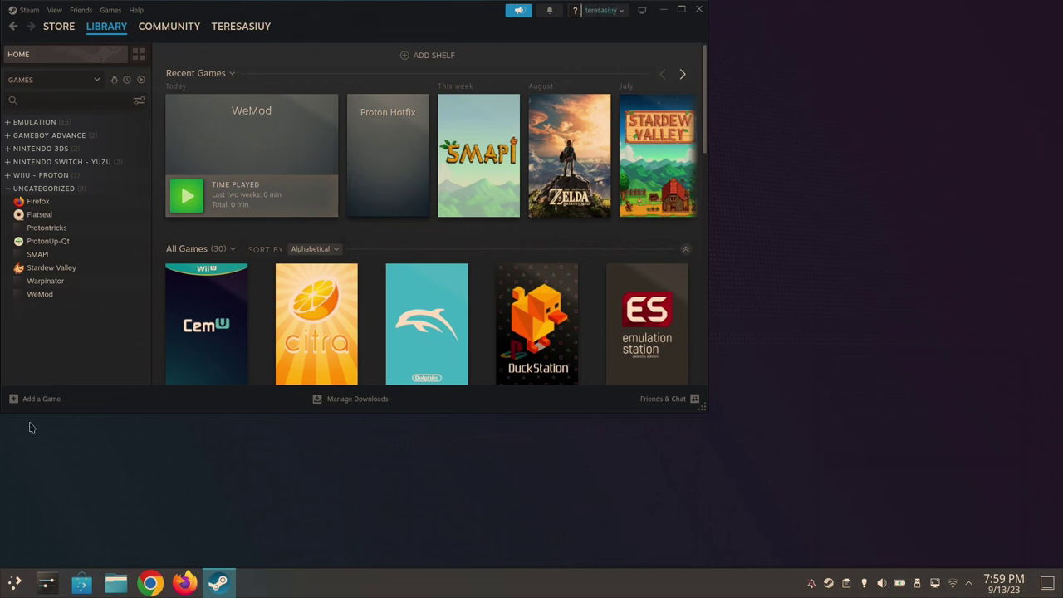
- Add WeMod-8.11.2.exe from the Downloads folder to the Steam library as a non-Steam game
left_click(42, 399)
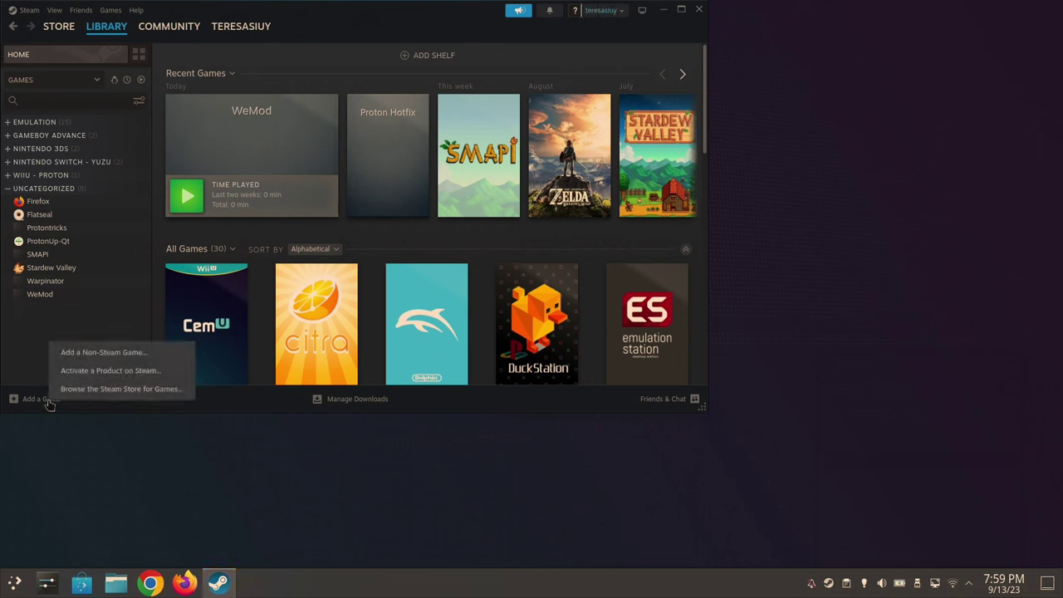
left_click(83, 354)
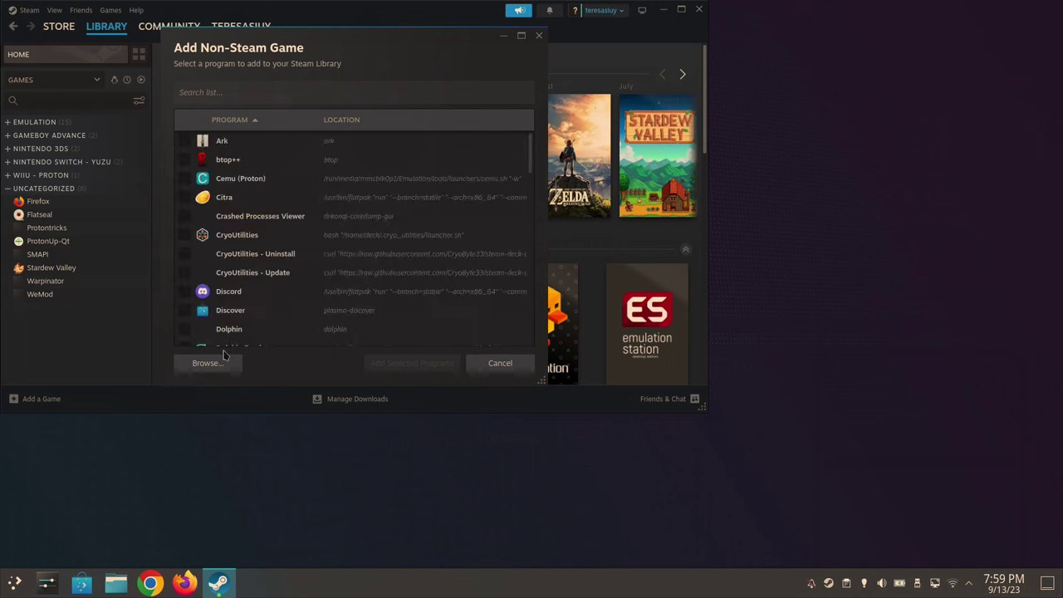
left_click(208, 363)
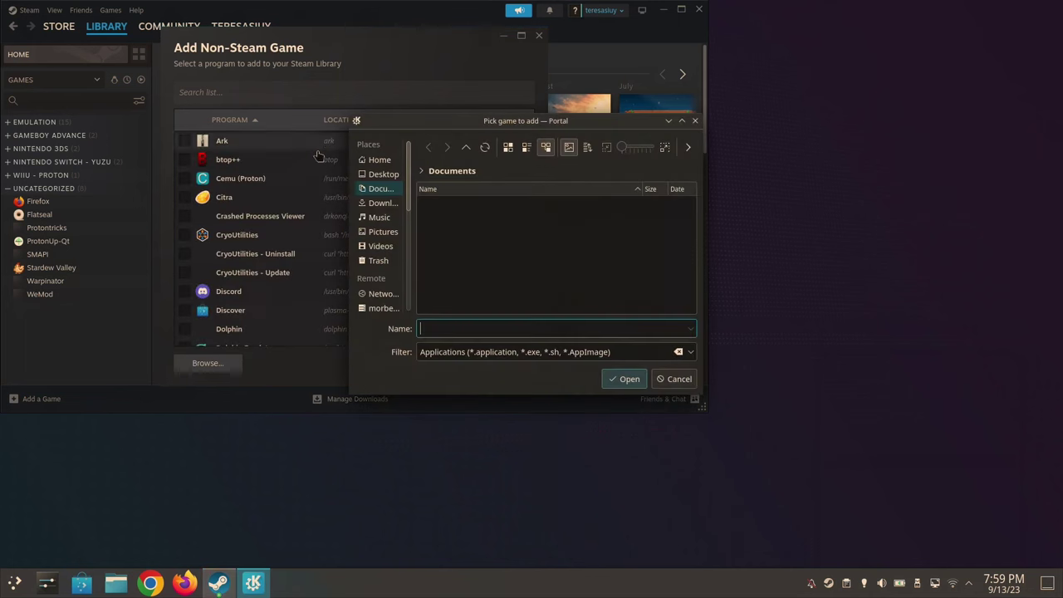
left_click(375, 204)
left_click(448, 218)
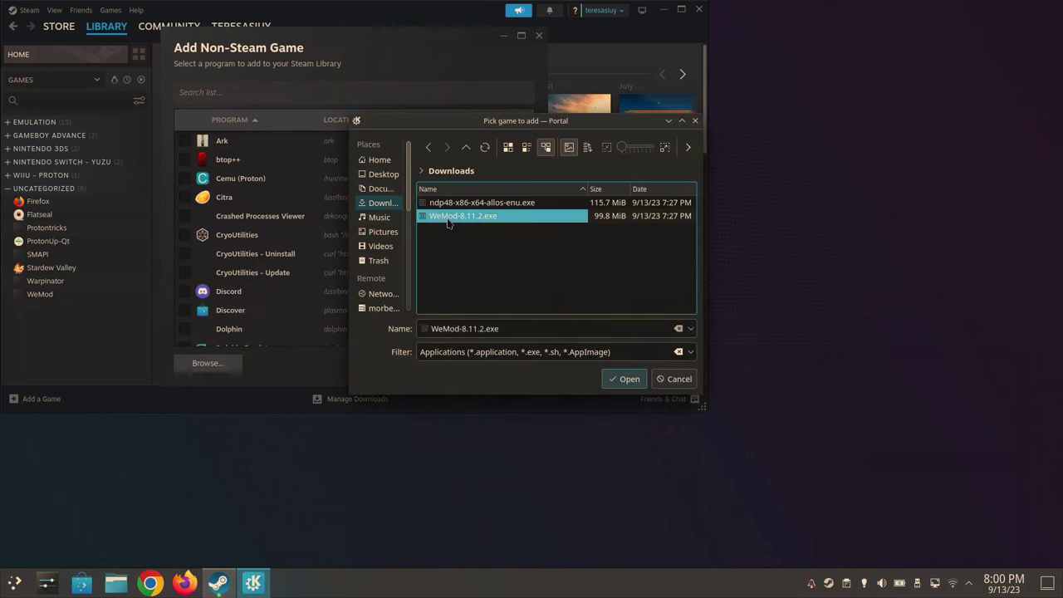
double_click(449, 219)
left_click(407, 363)
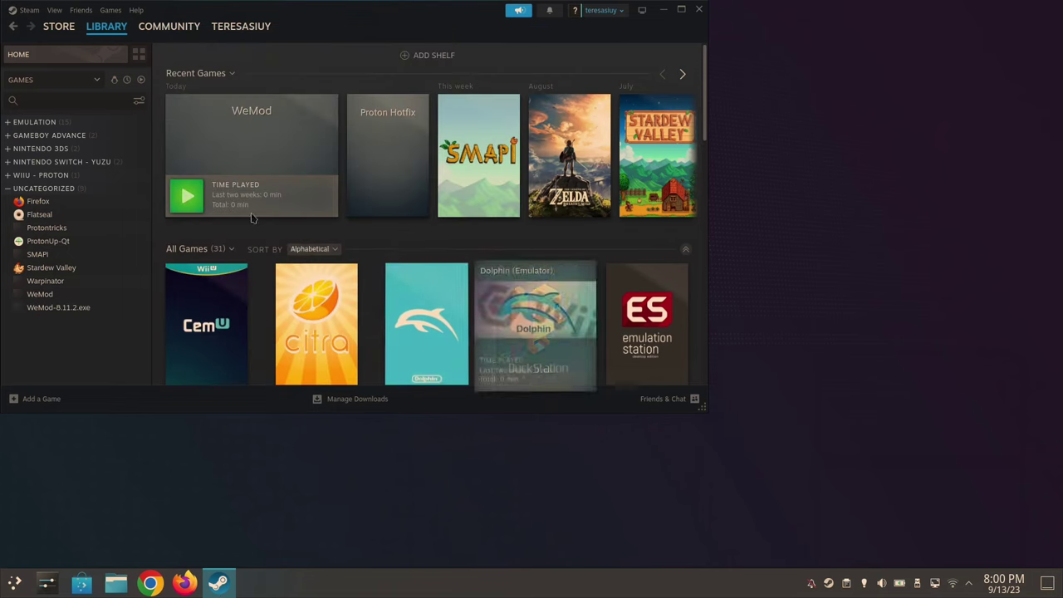
- Force WeMod-8.11.2.exe to use the Proton-6.19-GE-2 compatibility tool, and run it briefly before stopping it
left_click(76, 308)
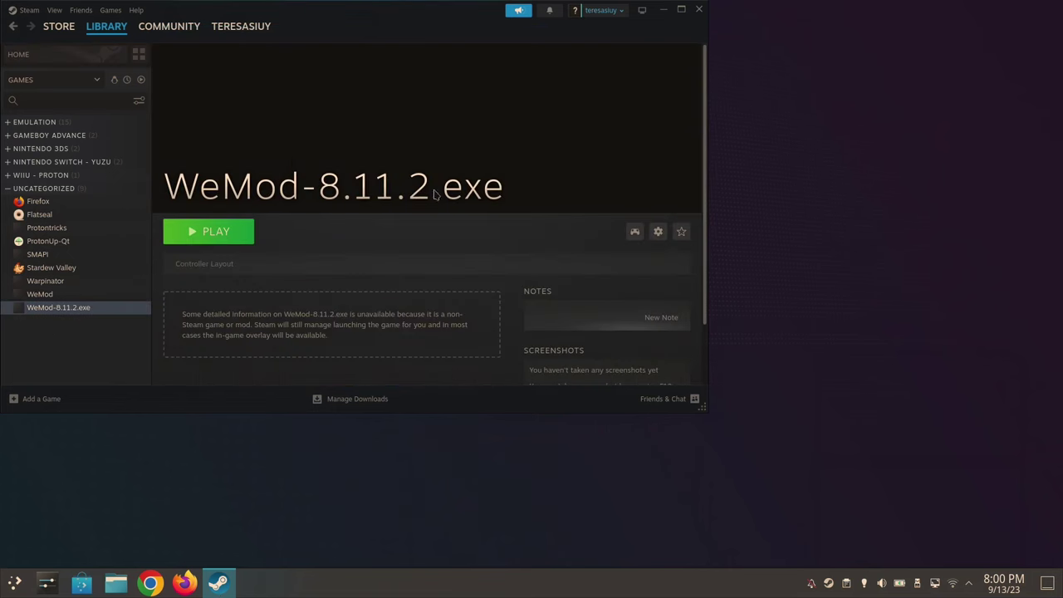
left_click(658, 231)
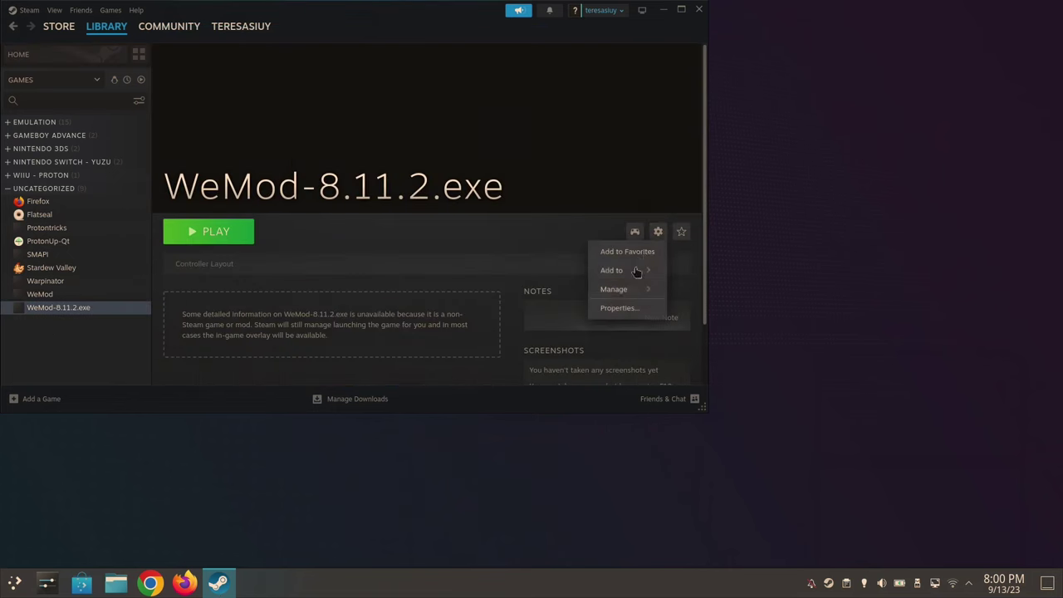
left_click(605, 312)
left_click(196, 123)
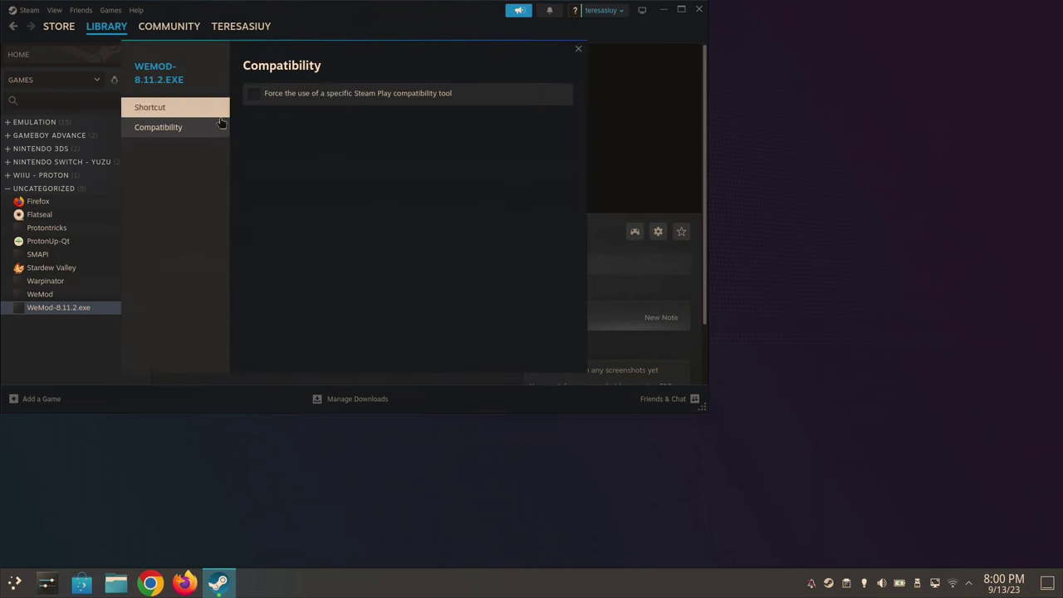
left_click(354, 94)
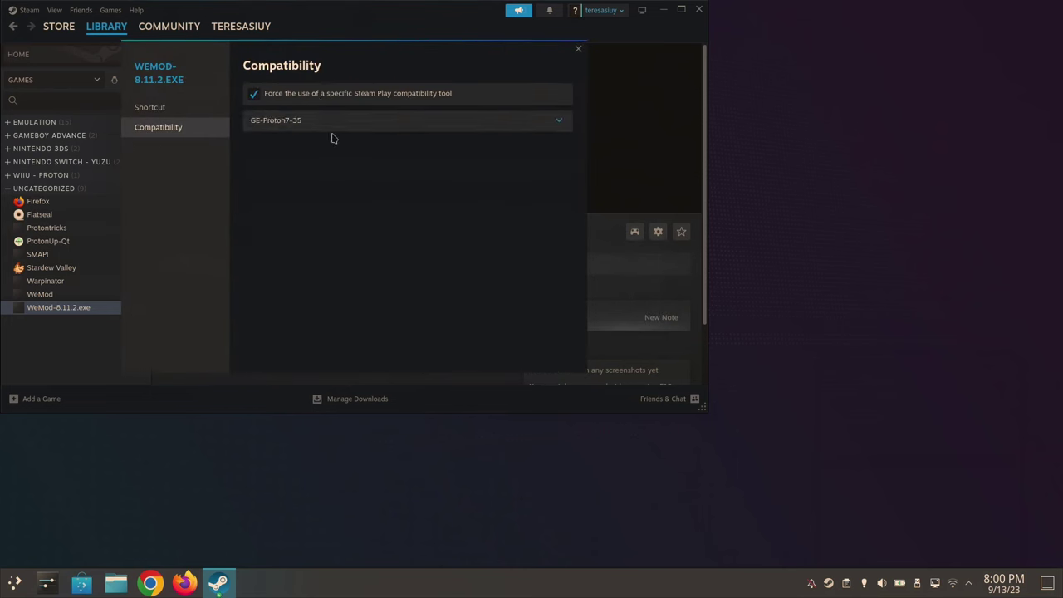
left_click(339, 123)
left_click(334, 193)
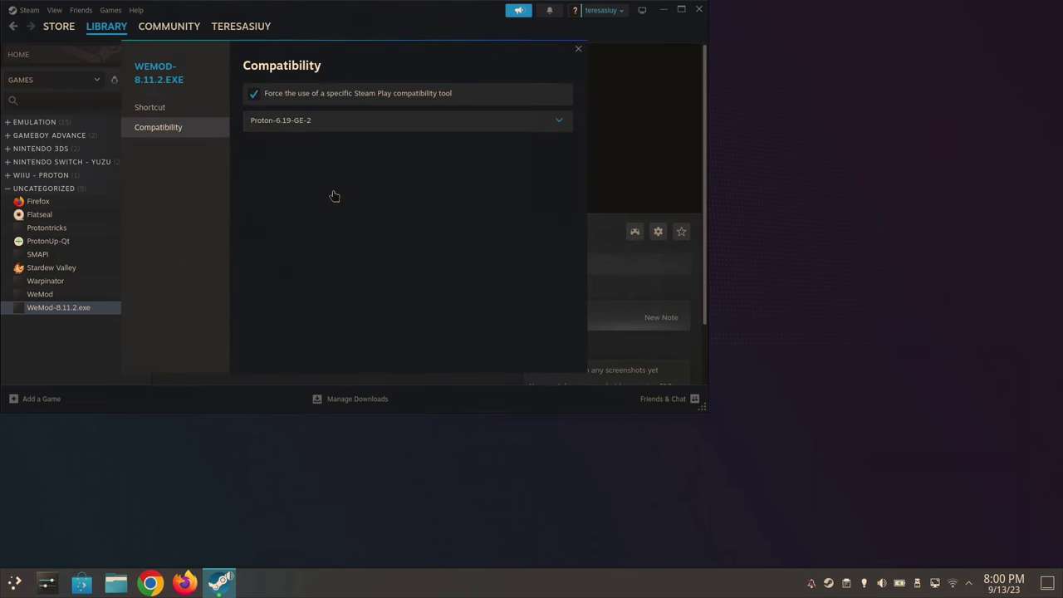
left_click(578, 48)
left_click(231, 240)
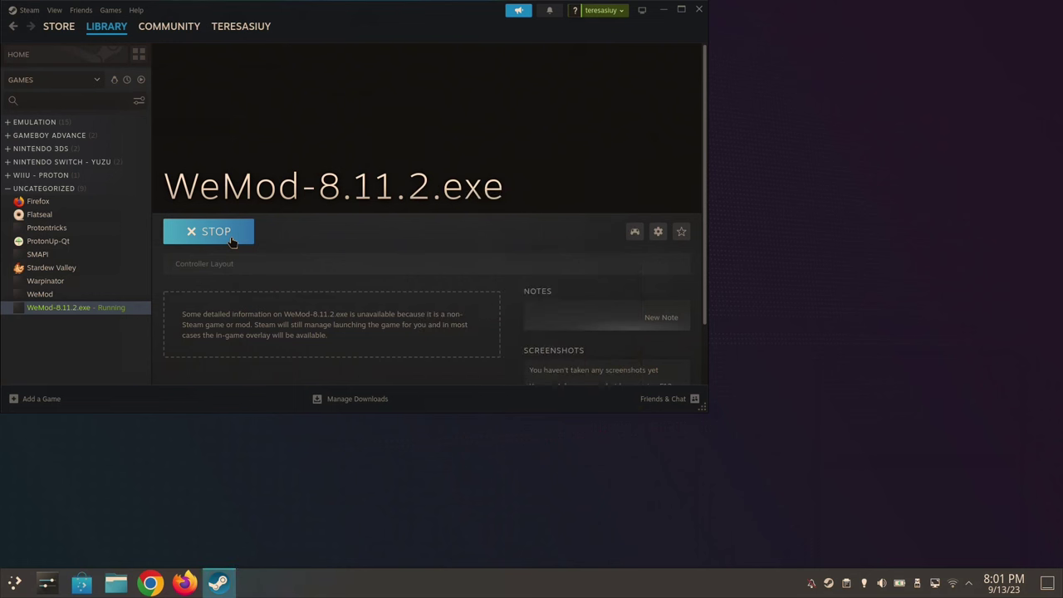
left_click(232, 241)
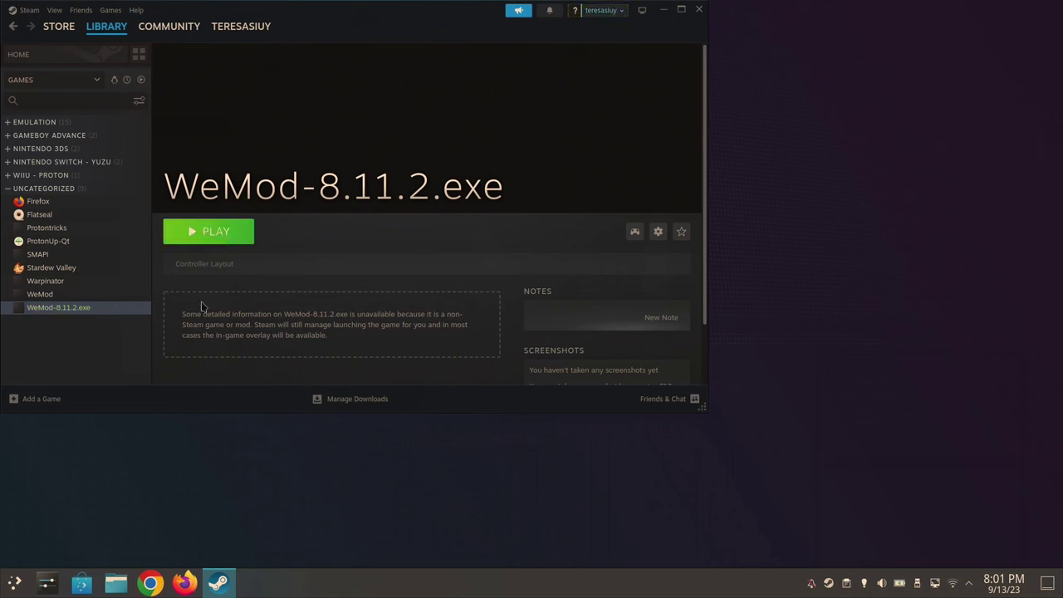
- Change the forced compatibility tool of WeMod-8.11.2.exe to Proton Experimental
left_click(658, 232)
left_click(637, 309)
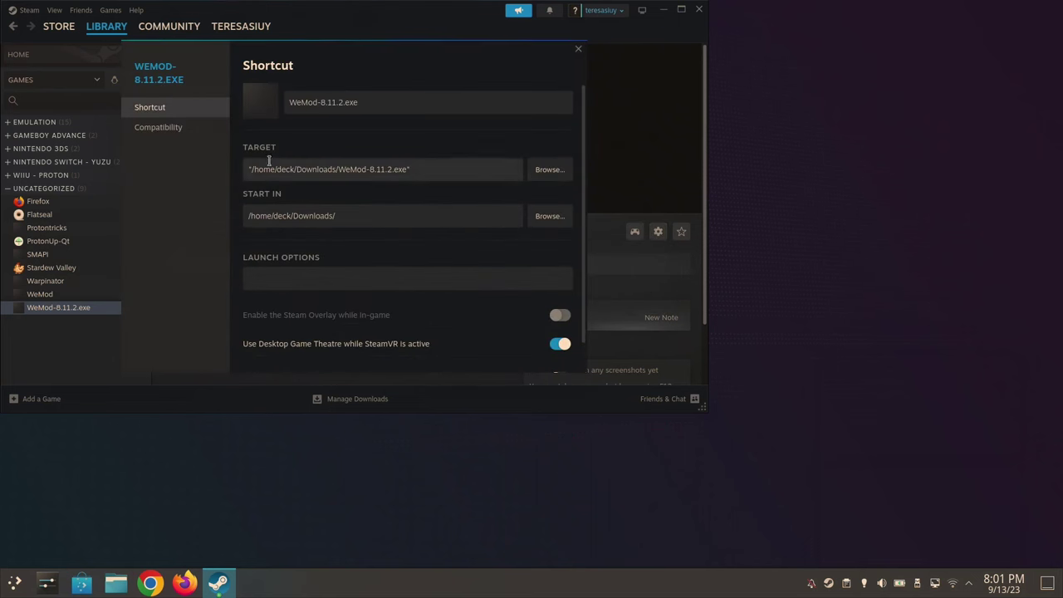
left_click(209, 128)
left_click(374, 123)
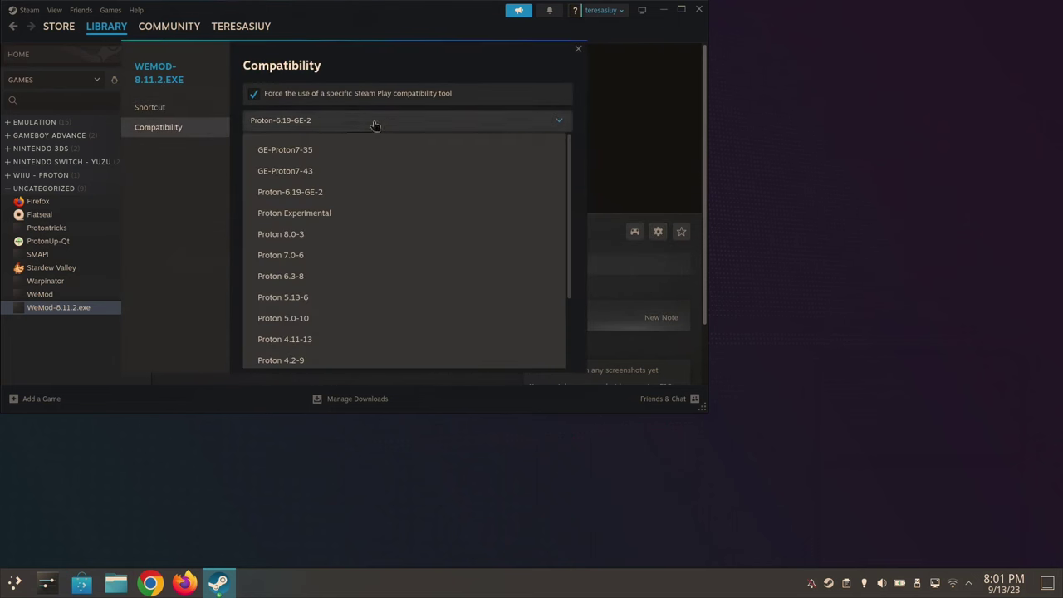
left_click(329, 218)
left_click(579, 50)
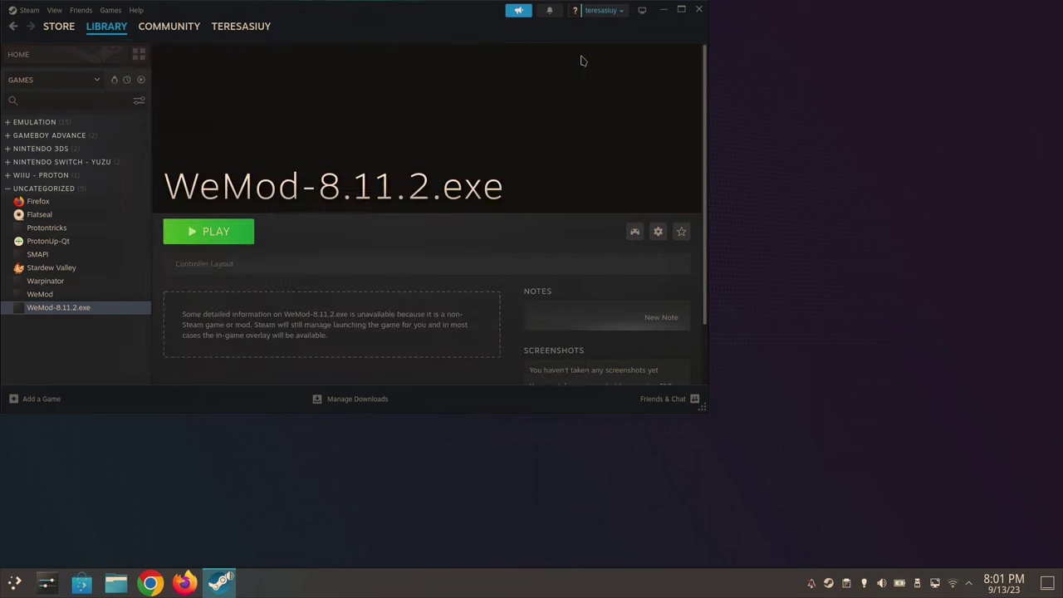
- Switch to Protontricks, choose the WeMod-8.11.2.exe non-Steam shortcut, and select its default wineprefix
left_click(15, 581)
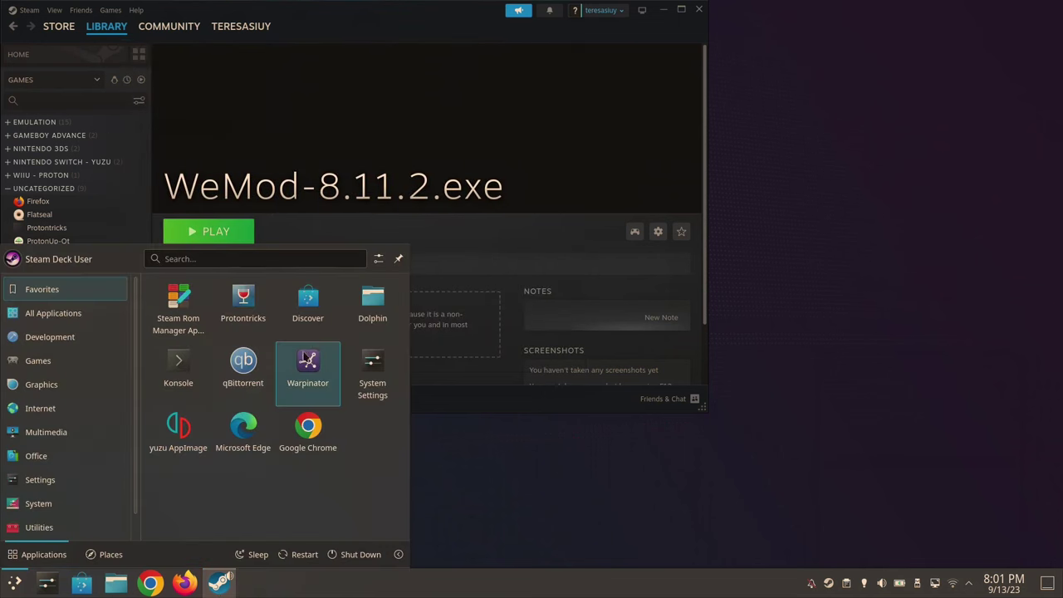
left_click(261, 300)
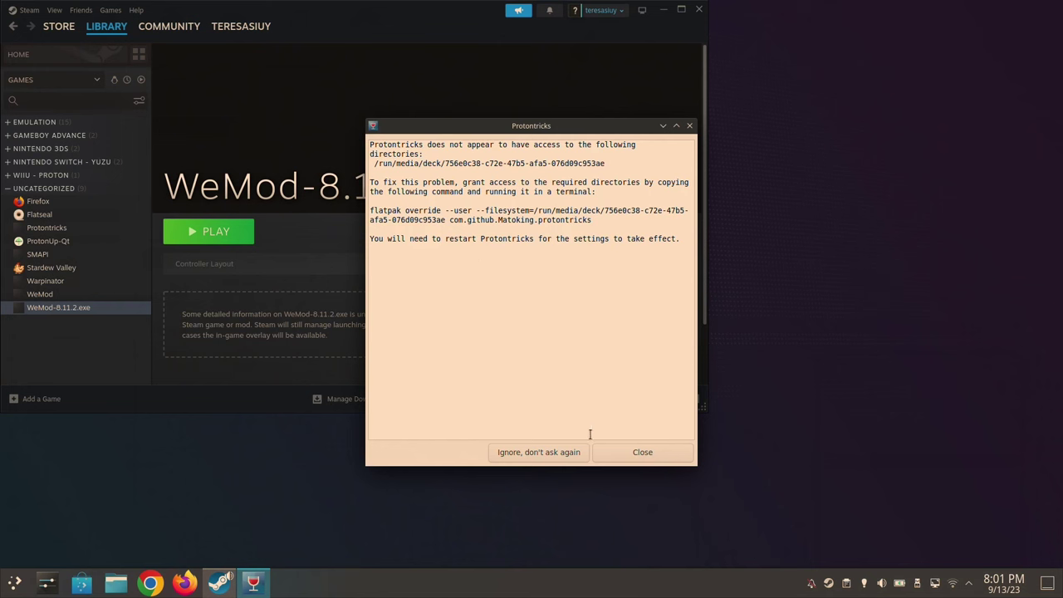
left_click(635, 453)
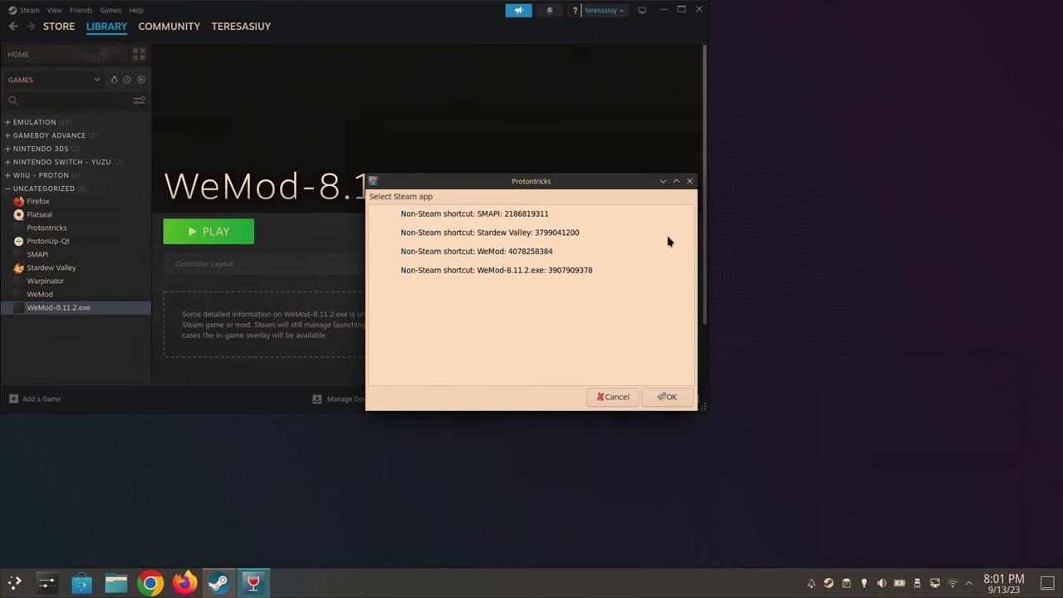
left_click(569, 279)
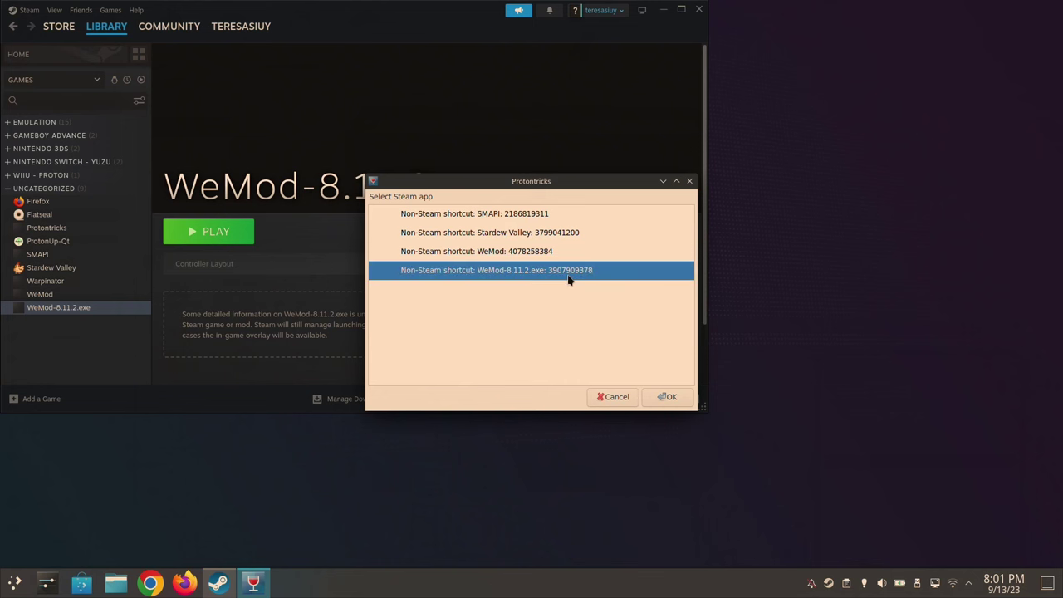
double_click(568, 278)
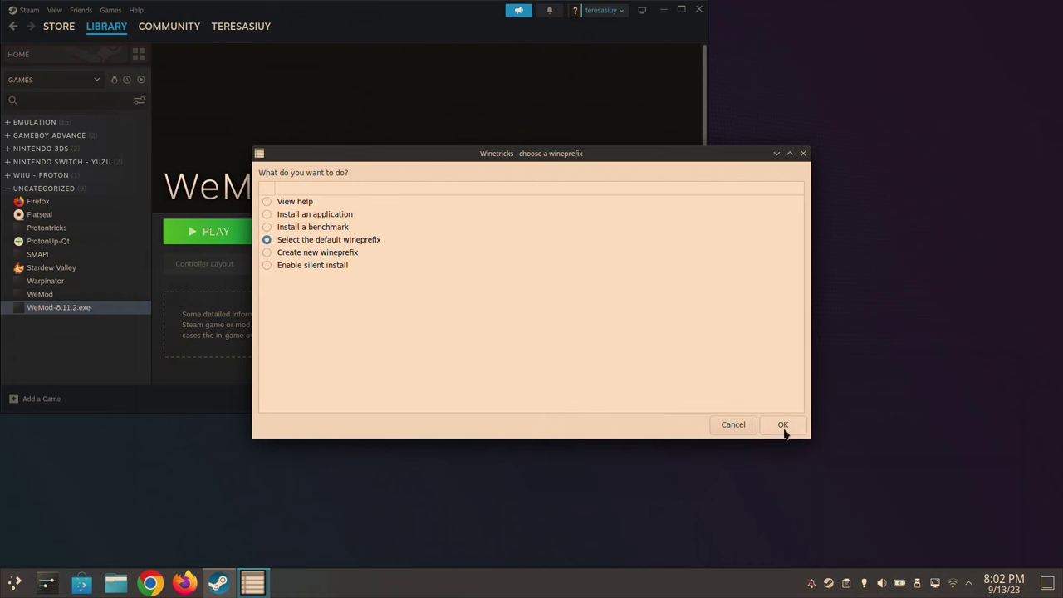
left_click(782, 429)
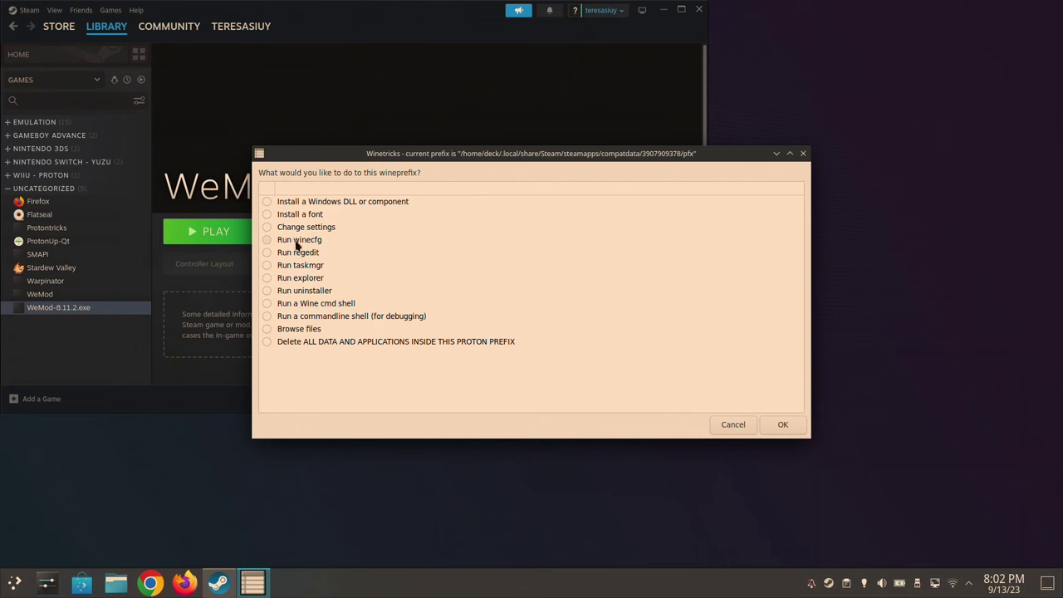
- Run winecfg for this wineprefix and set the Windows version to Windows 7
left_click(297, 242)
left_click(776, 424)
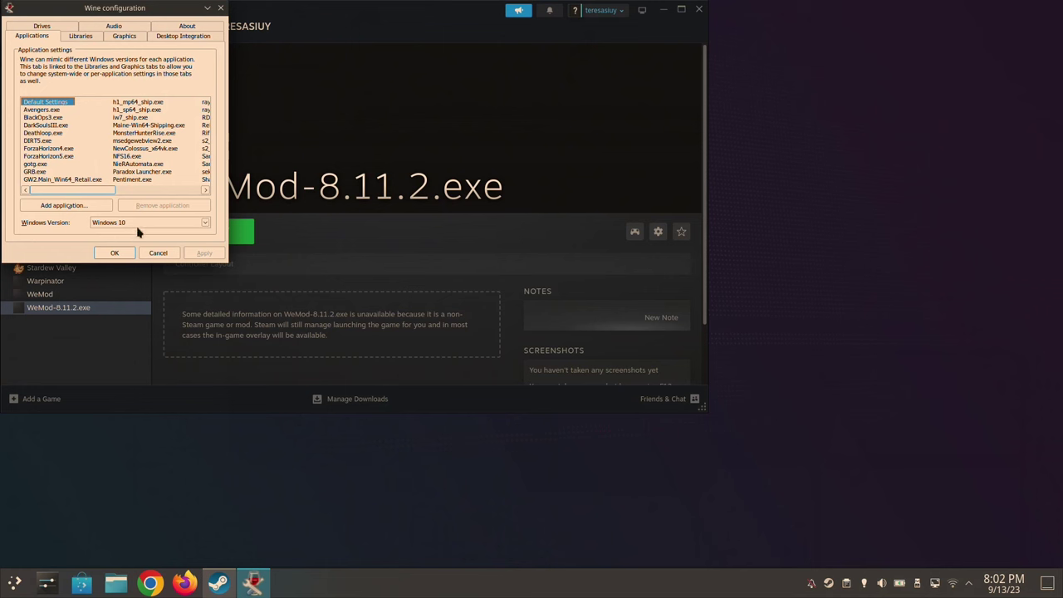
left_click(138, 224)
left_click(125, 263)
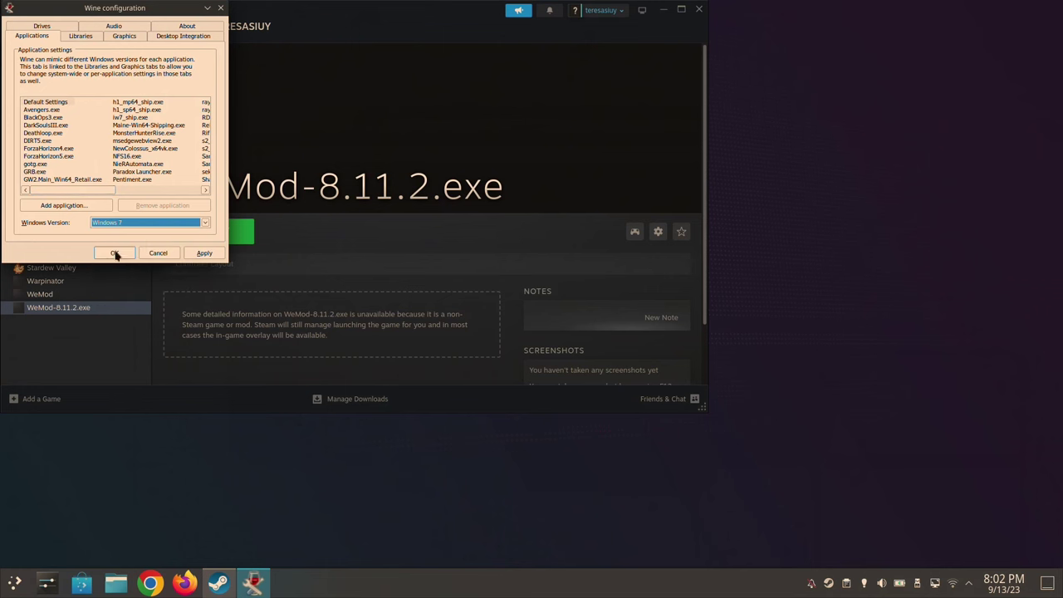
left_click(114, 250)
- Run the wineprefix's uninstaller and launch the .NET Framework installer ndp48-x86-x64-allos-enu.exe from Downloads, showing Programs (*.exe) files
left_click(316, 292)
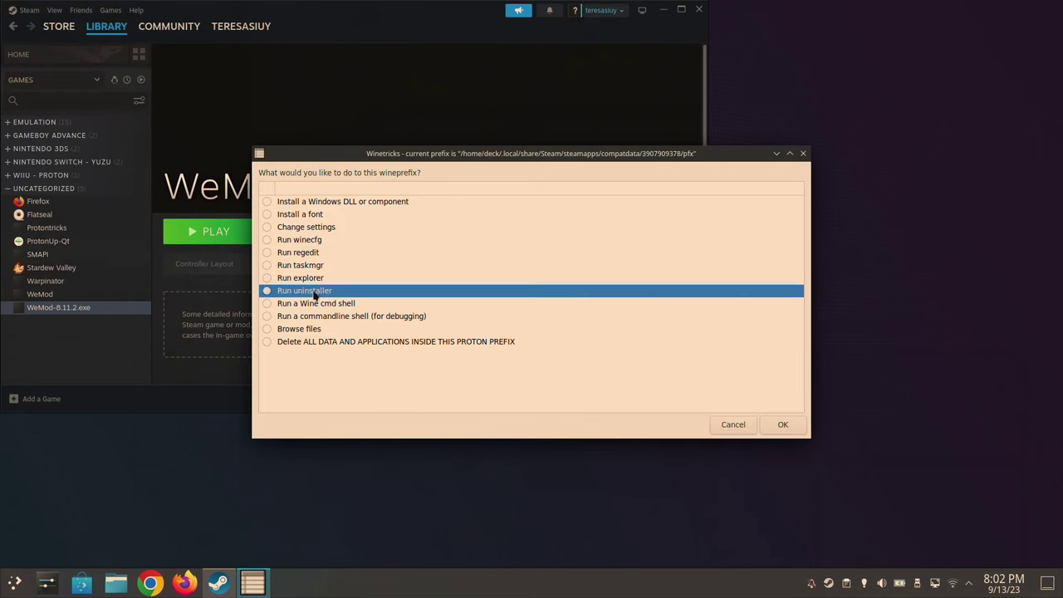
left_click(785, 426)
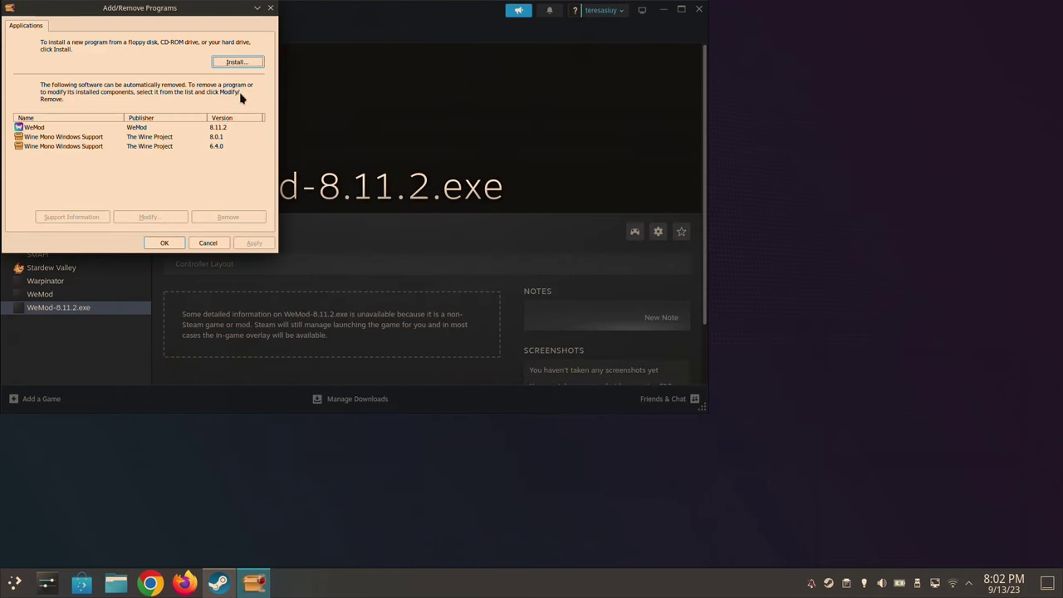
left_click(239, 63)
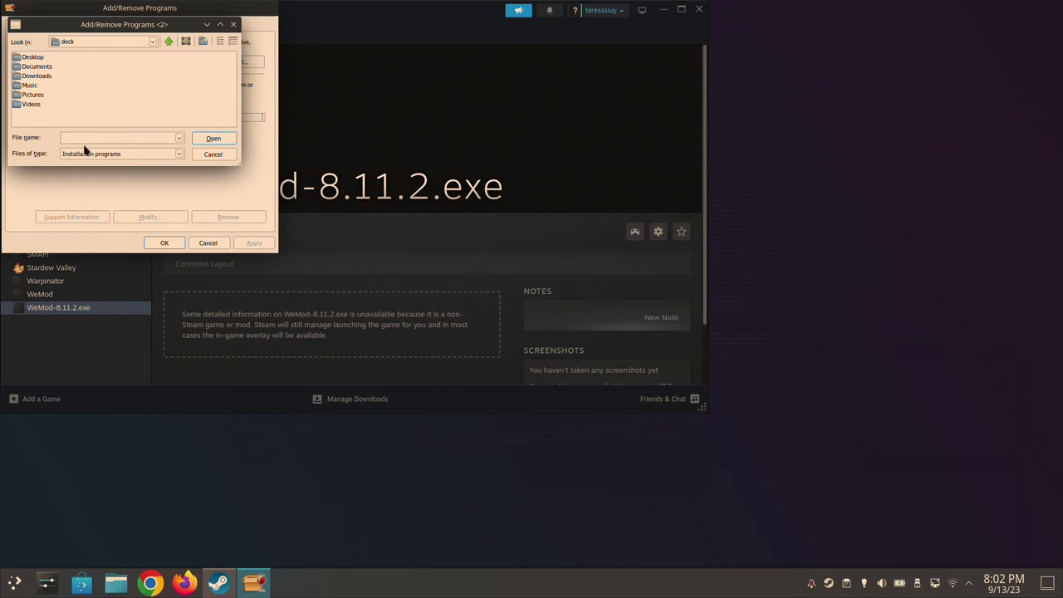
left_click(39, 77)
double_click(40, 77)
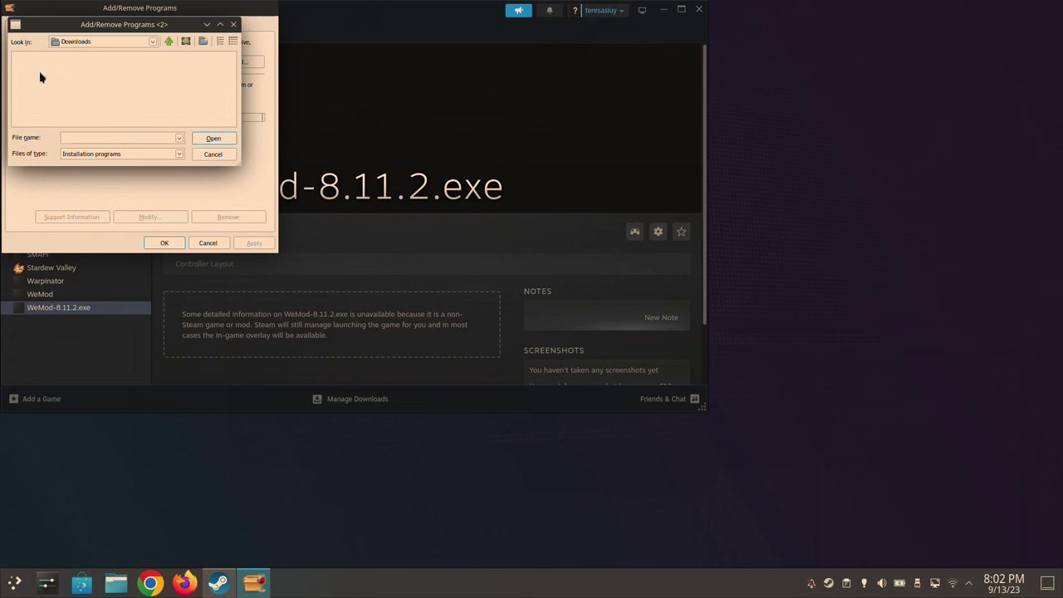
left_click(78, 154)
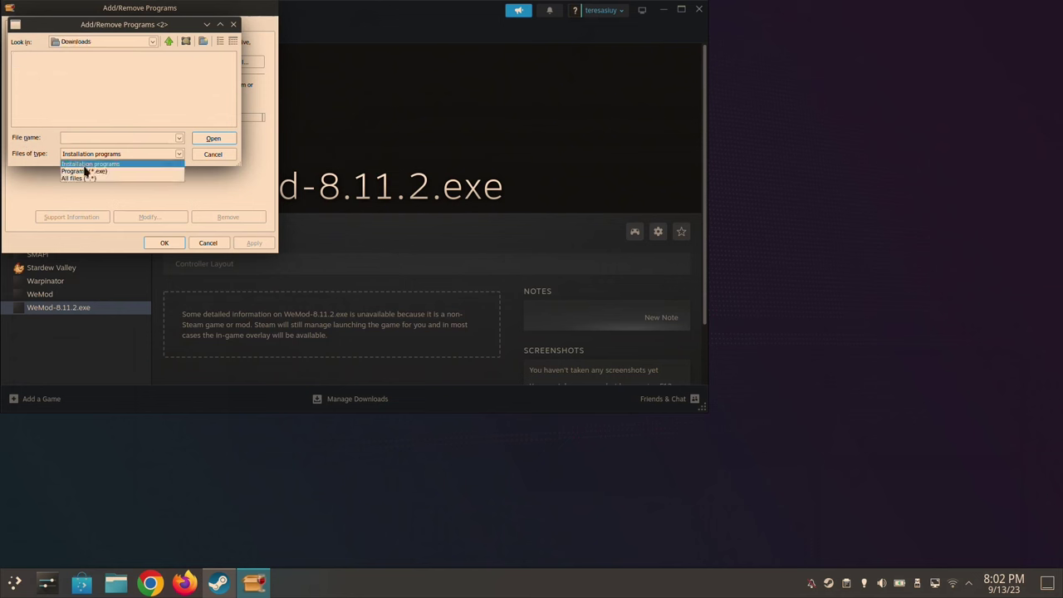
left_click(85, 171)
double_click(49, 63)
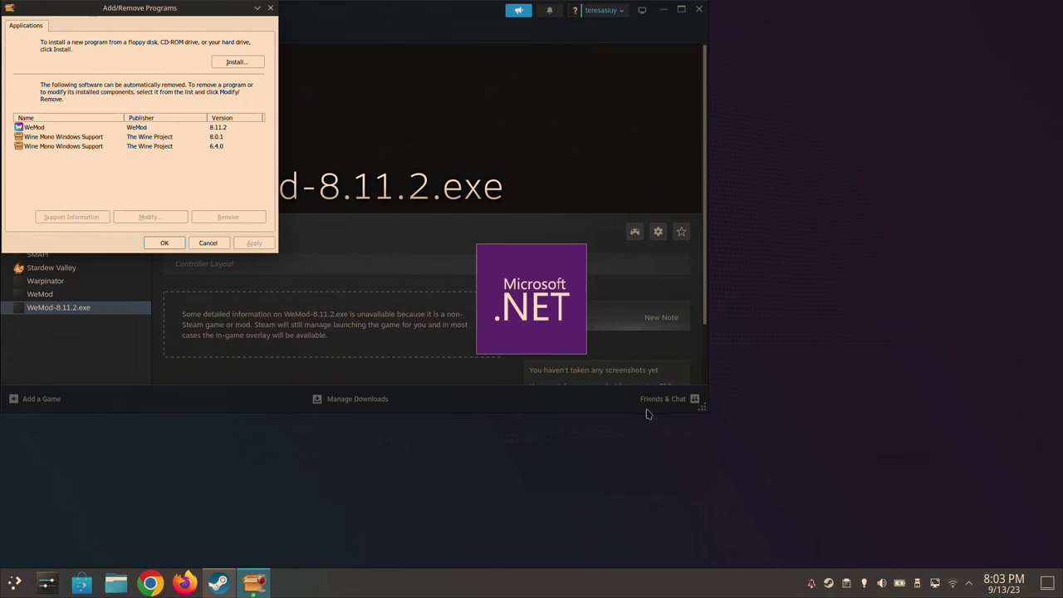
- Accept the license terms, try to install .NET Framework 4.8, and close the setup wizard
left_click(579, 419)
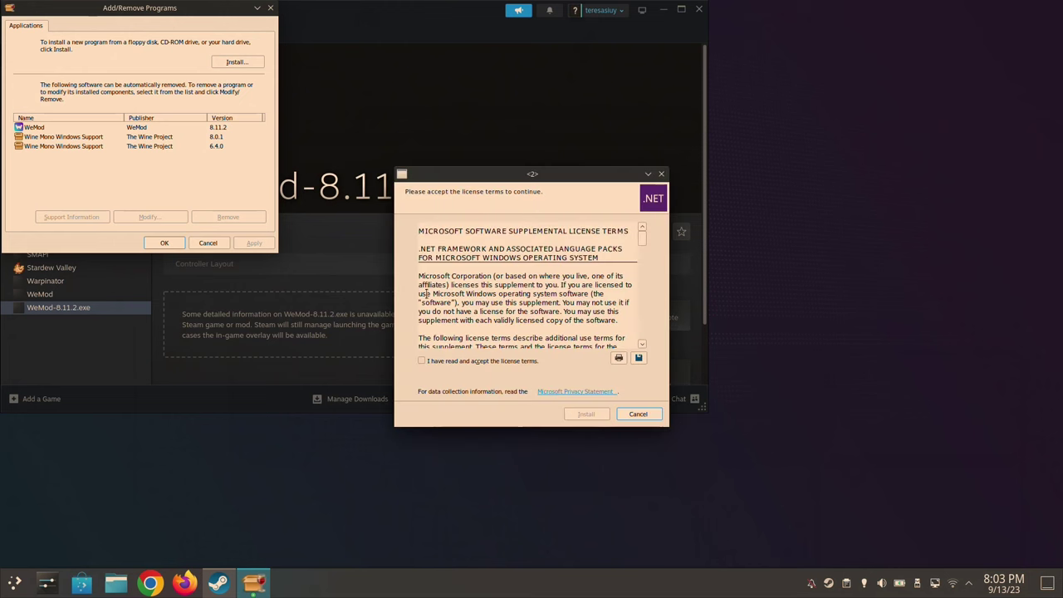
left_click(422, 360)
left_click(604, 412)
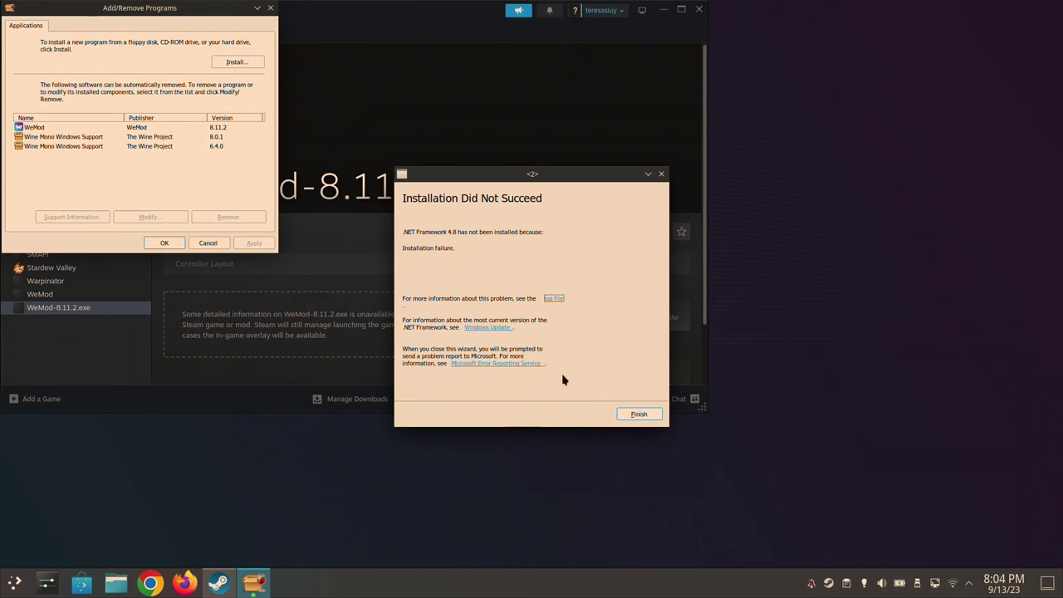
left_click(655, 414)
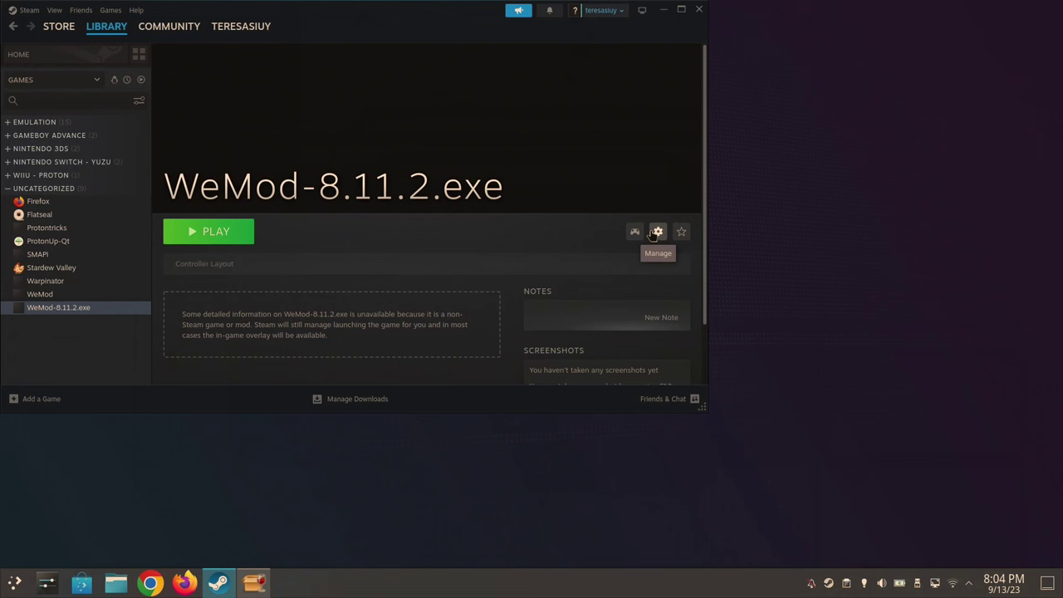
- Check which compatibility tool is forced in the properties of WeMod-8.11.2.exe in Steam
left_click(655, 233)
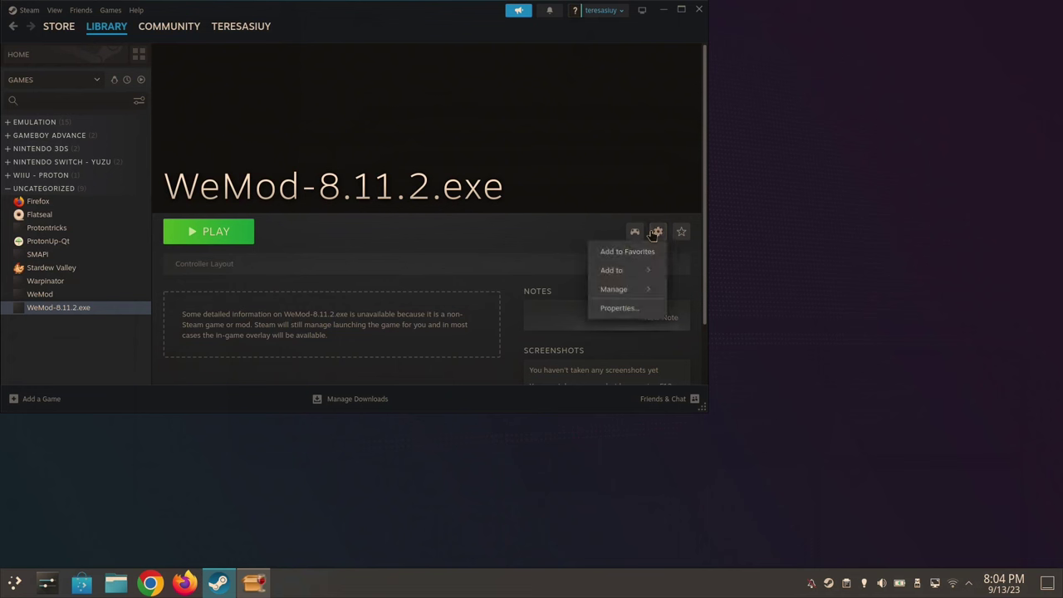
left_click(638, 307)
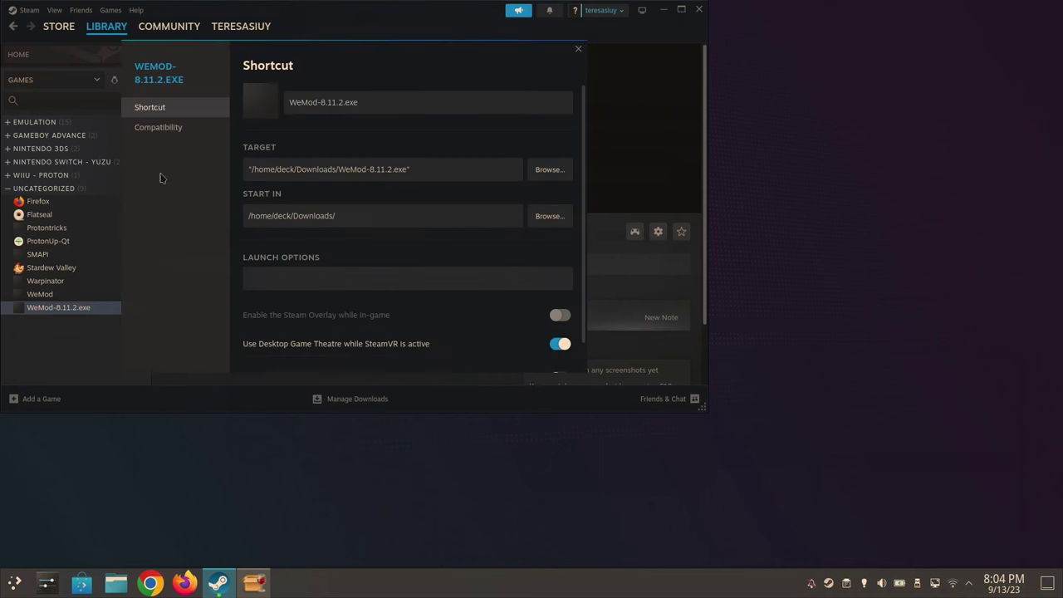
left_click(143, 129)
left_click(423, 116)
left_click(424, 116)
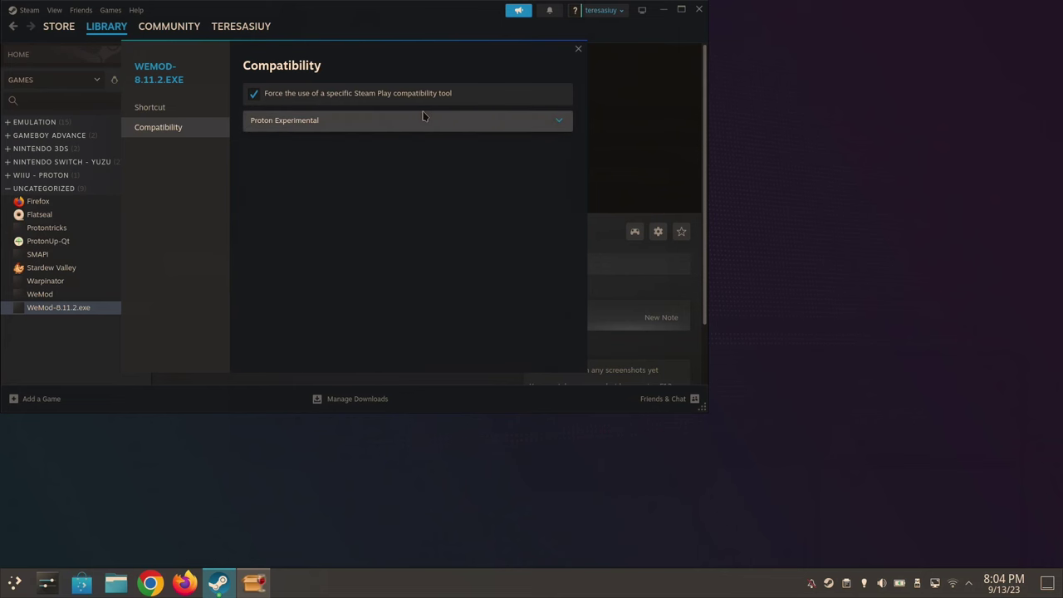
left_click(579, 50)
- Remove the non-Steam game WeMod-8.11.2.exe from the Steam library
right_click(62, 306)
left_click(41, 311)
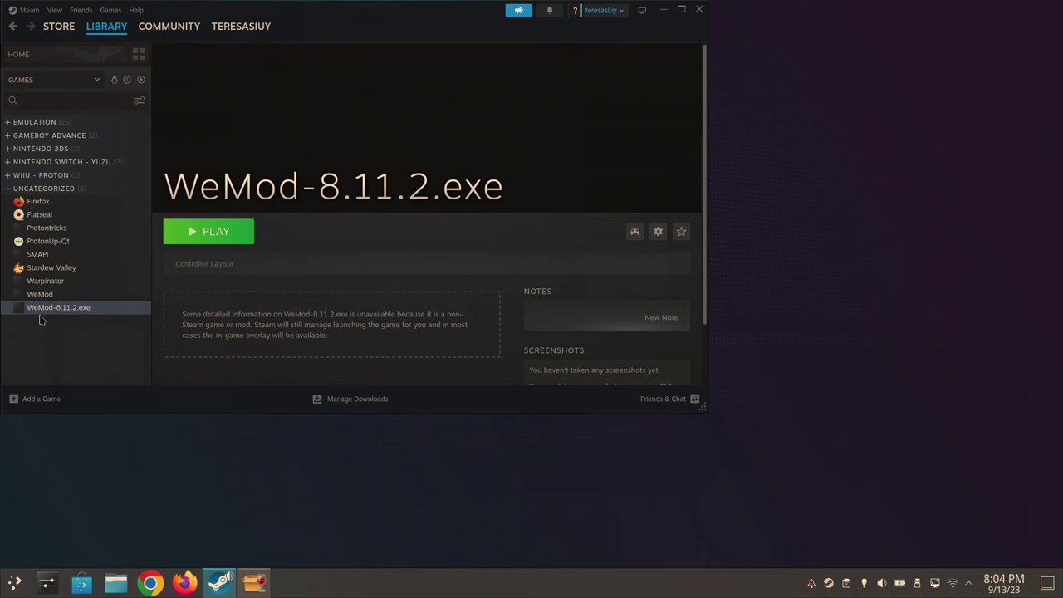
right_click(47, 308)
mouse_move(80, 372)
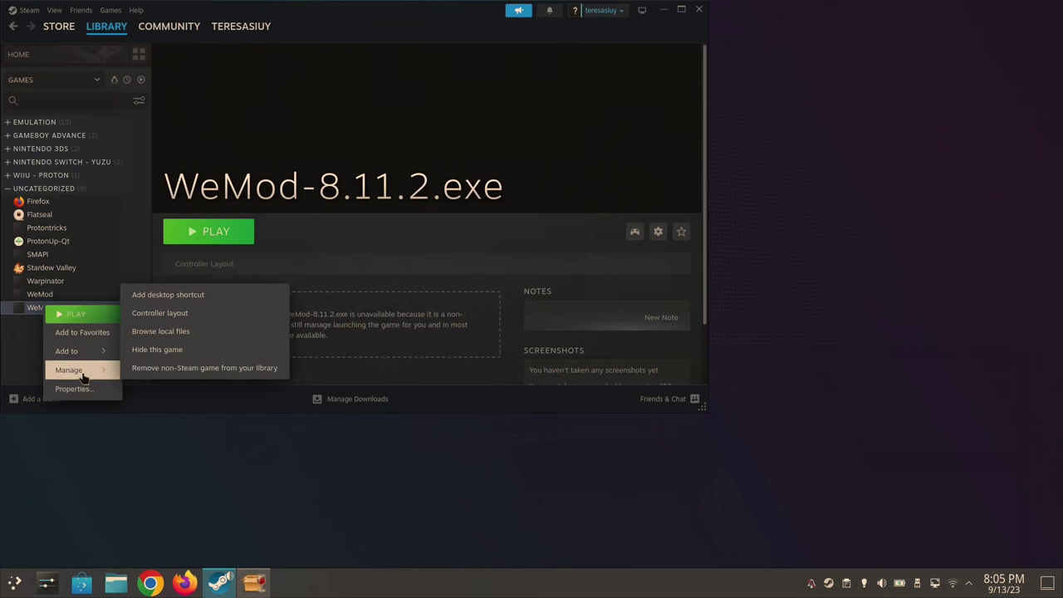
left_click(140, 368)
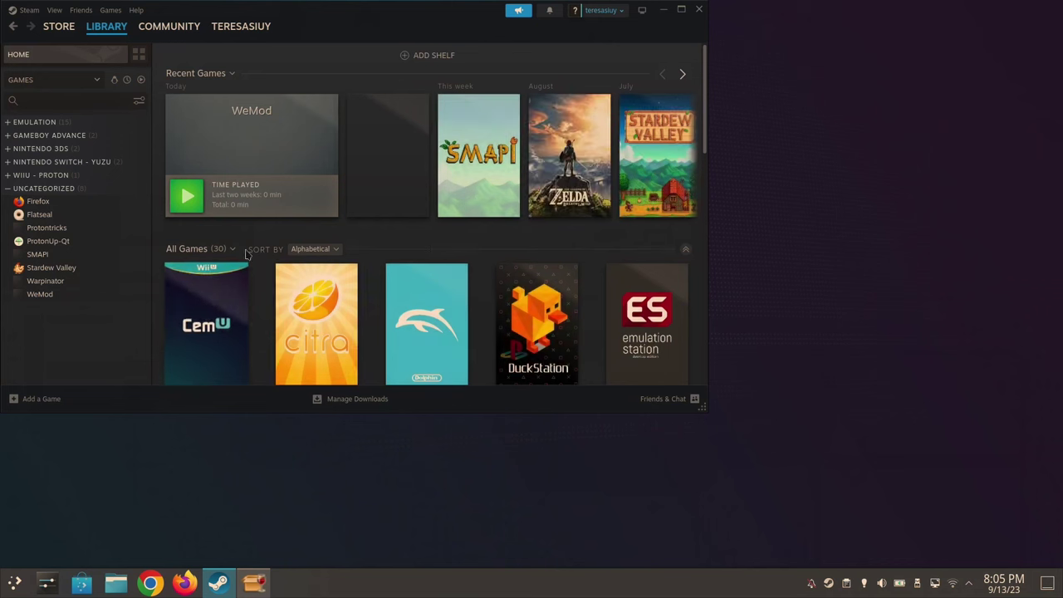
- Add WeMod-8.11.2.exe from Downloads to the library again as a non-Steam game
left_click(41, 398)
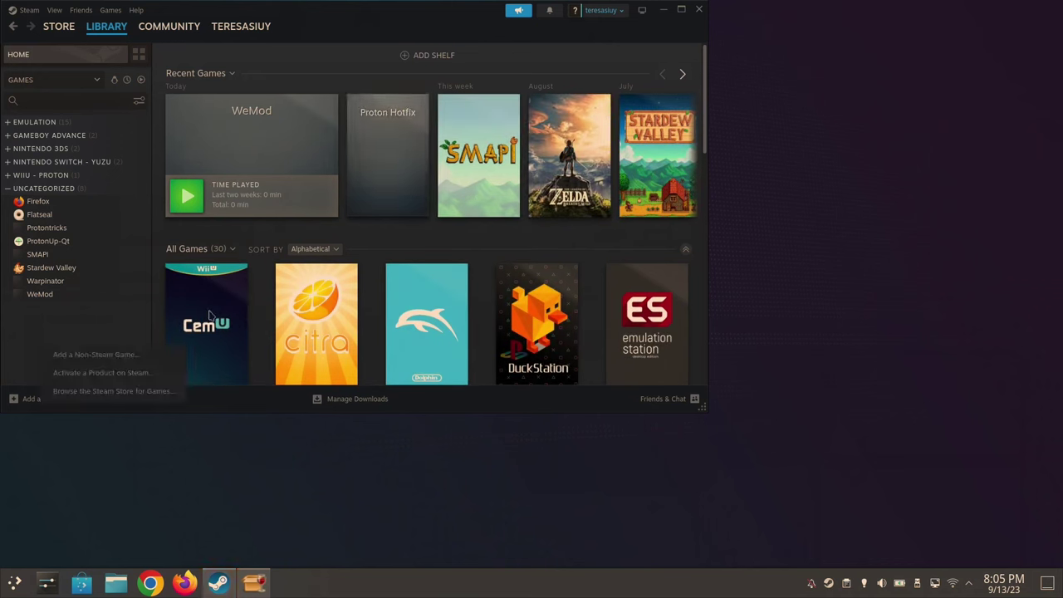
left_click(132, 360)
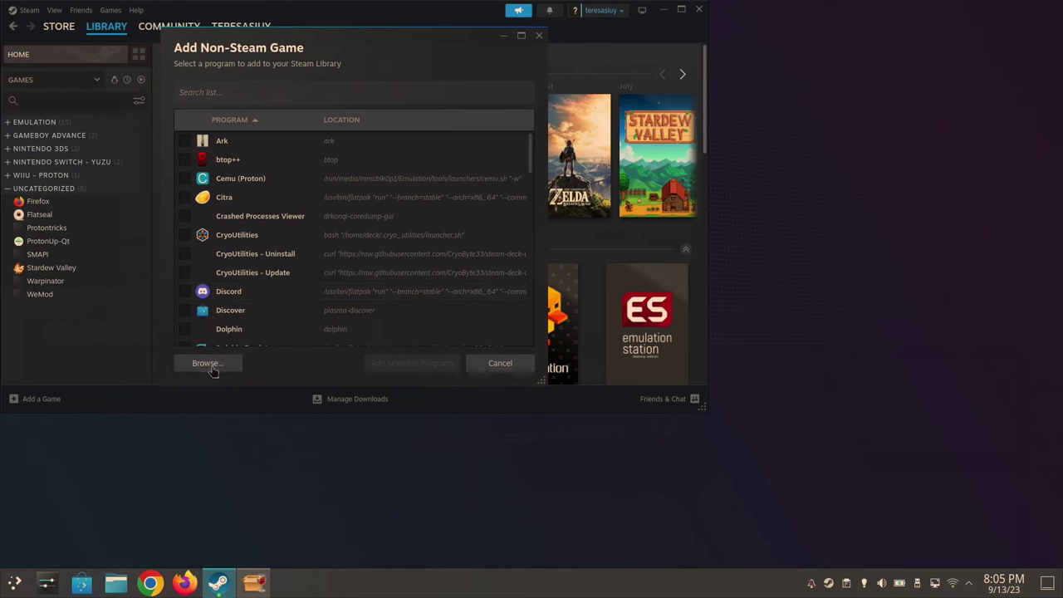
left_click(210, 366)
left_click(479, 218)
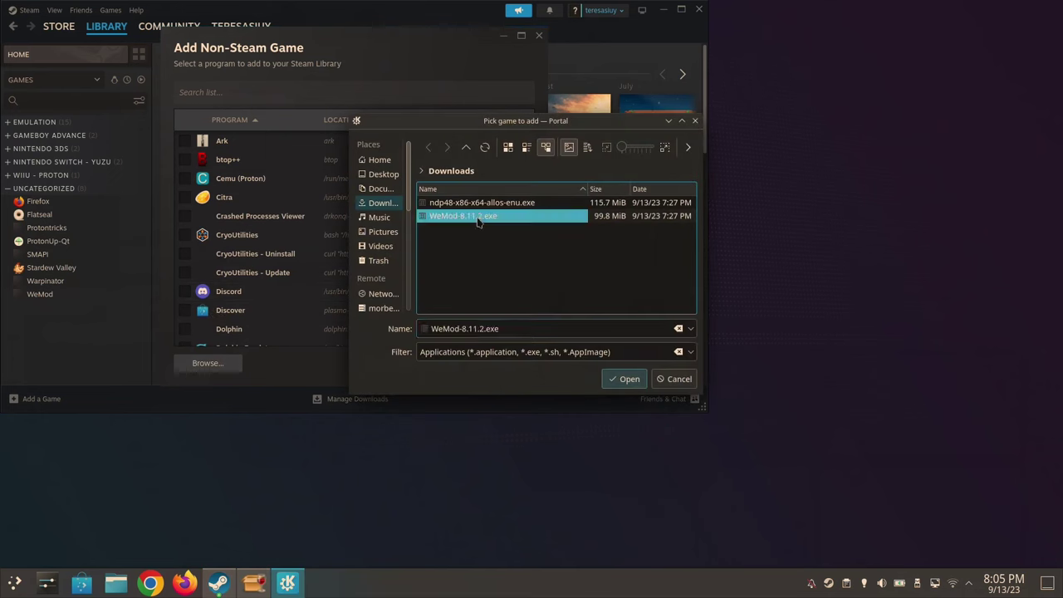
double_click(479, 218)
left_click(386, 363)
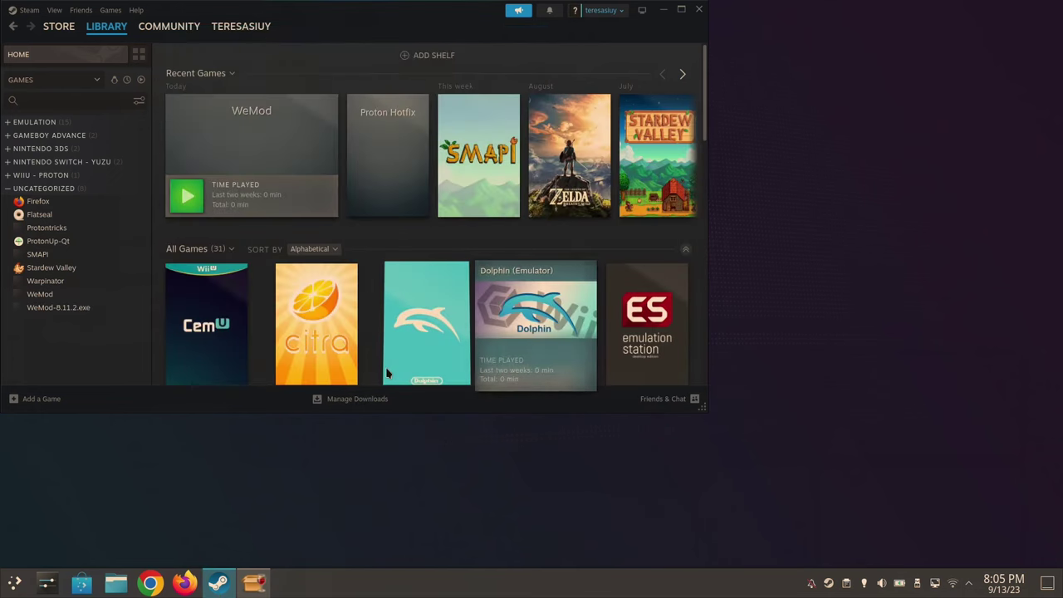
- Force the re-added WeMod-8.11.2.exe to use Proton-6.19-GE-2 and launch it
left_click(83, 309)
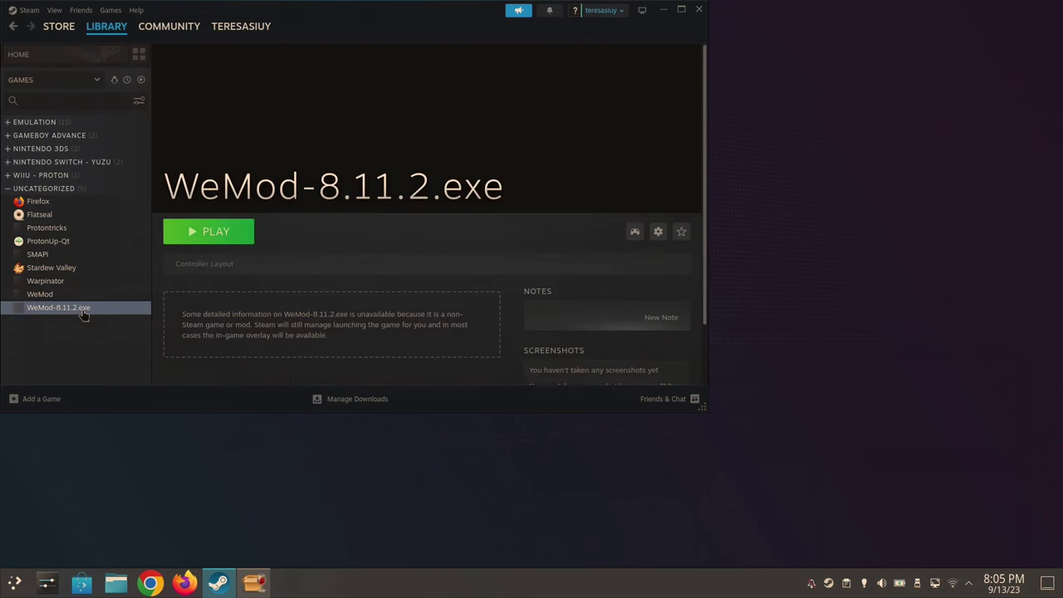
left_click(660, 231)
left_click(624, 306)
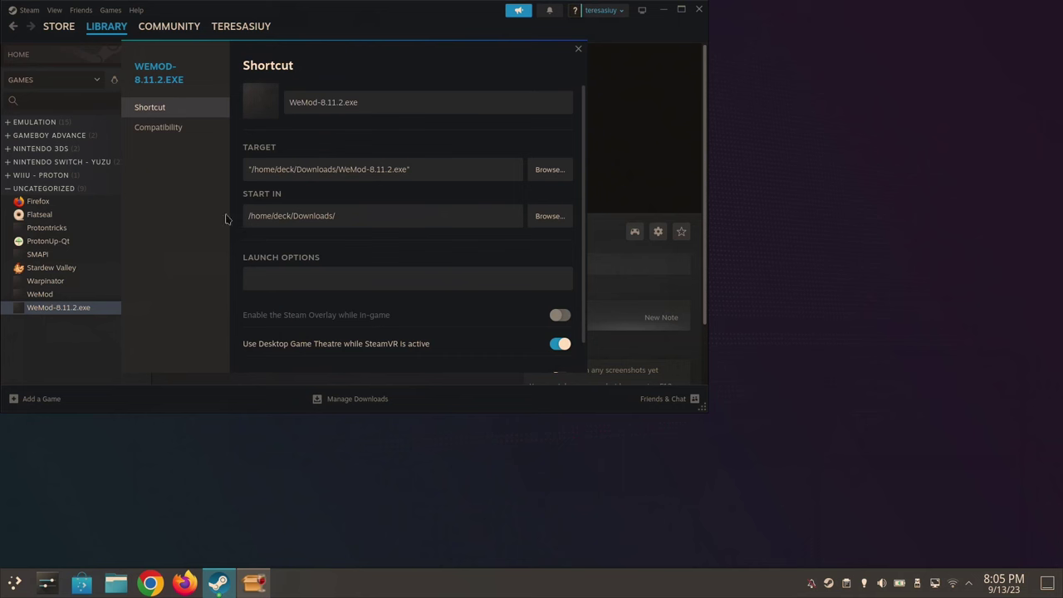
left_click(176, 129)
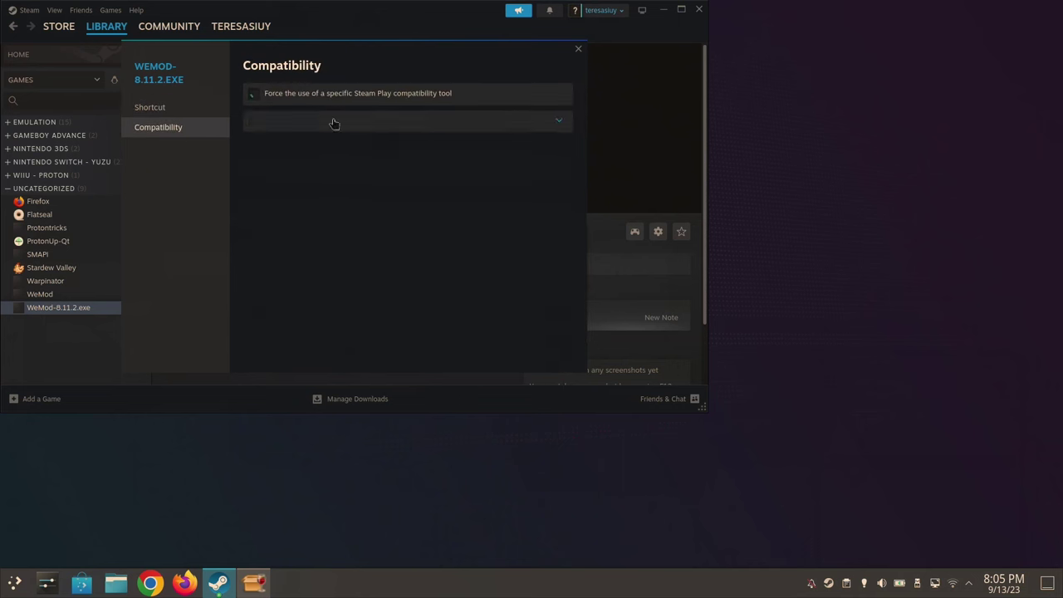
left_click(332, 126)
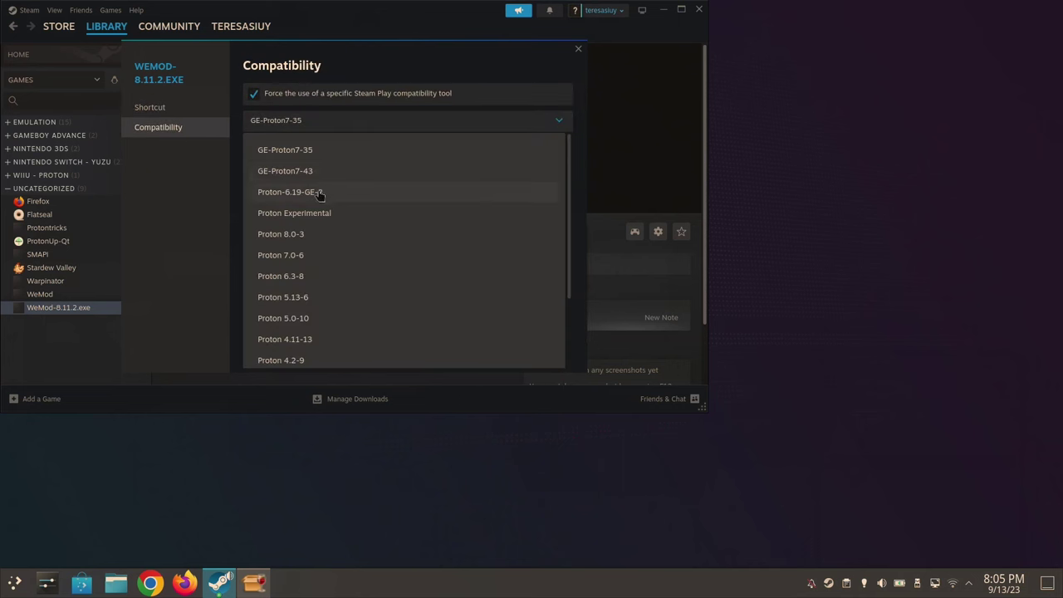
left_click(320, 194)
left_click(578, 48)
left_click(199, 243)
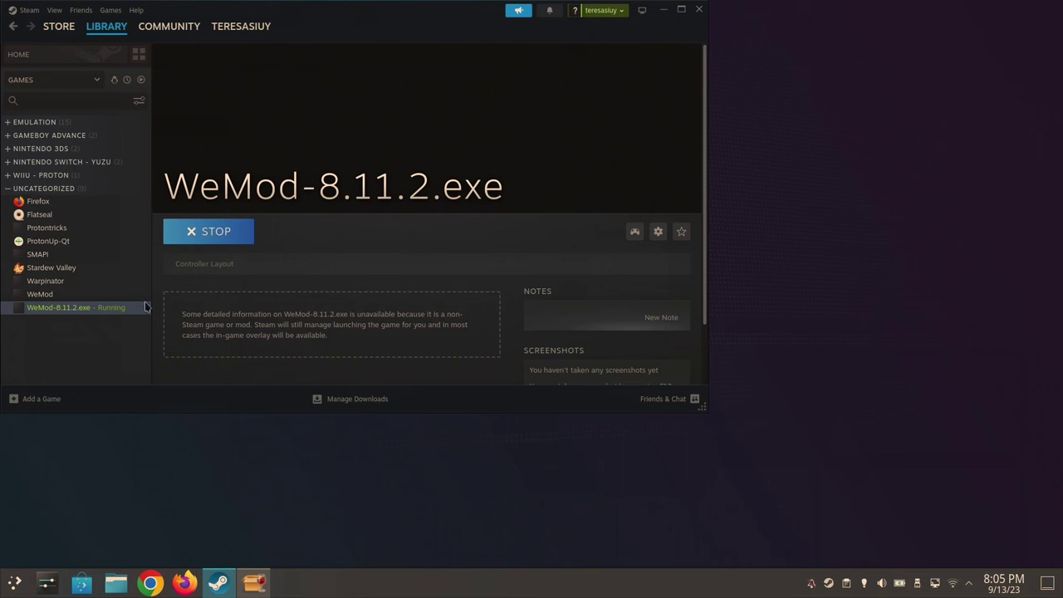
- Launch WeMod from the Steam library, then close its window and stop the running entry
left_click(76, 295)
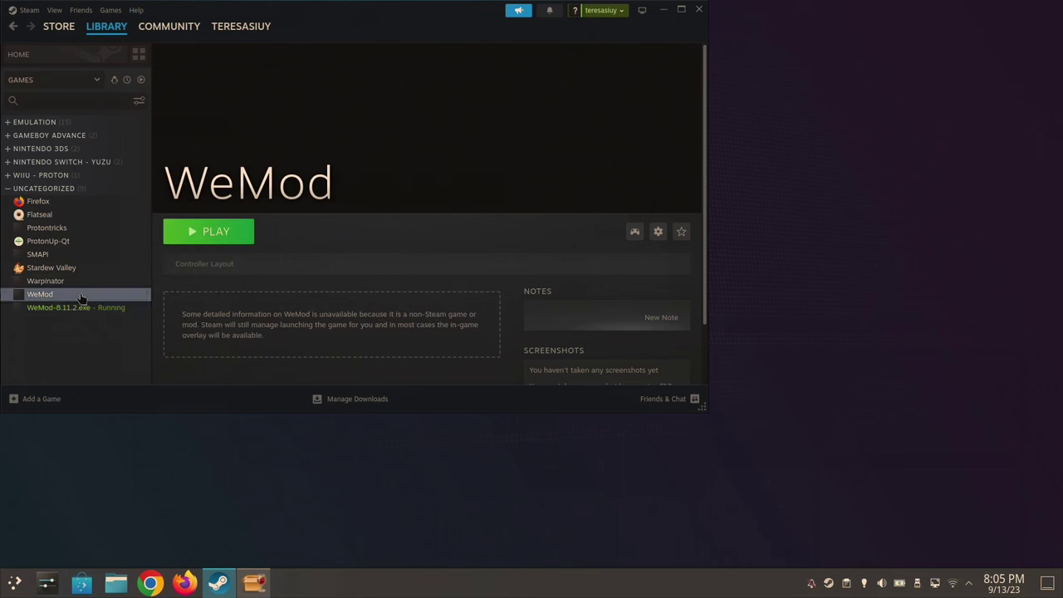
left_click(212, 230)
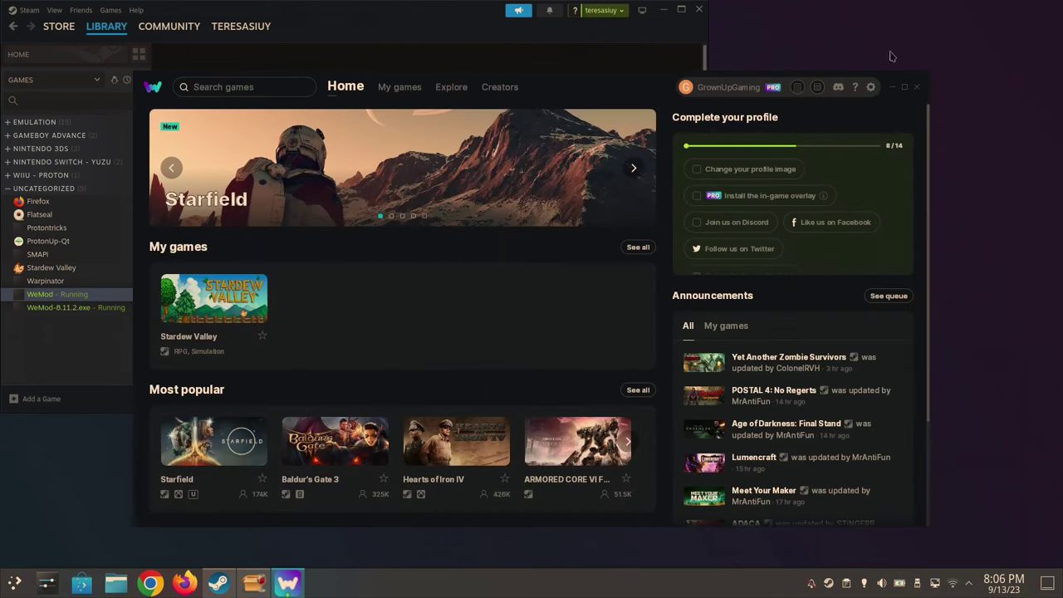
left_click(916, 88)
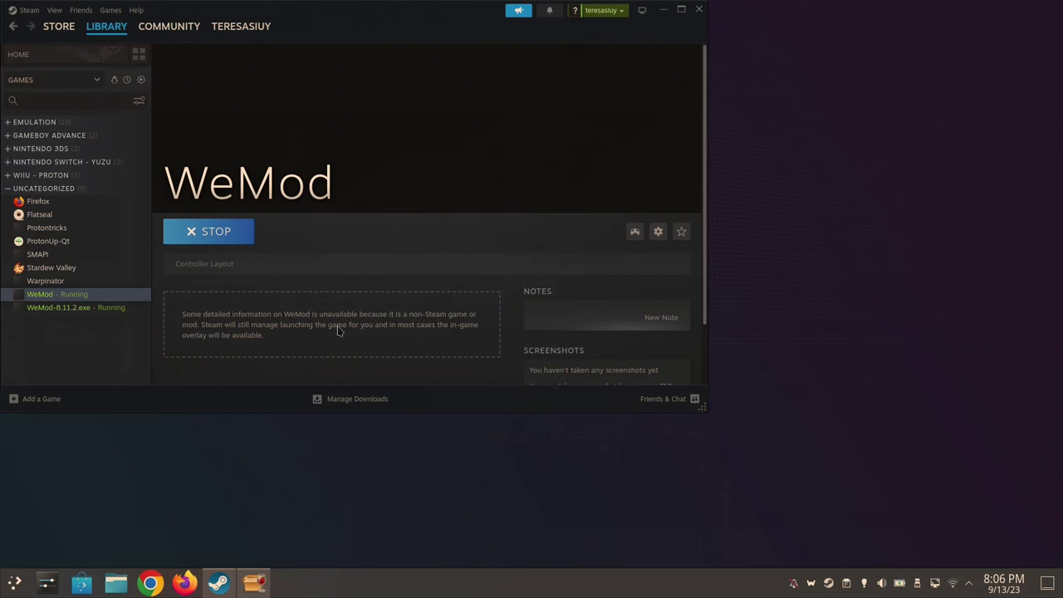
left_click(199, 237)
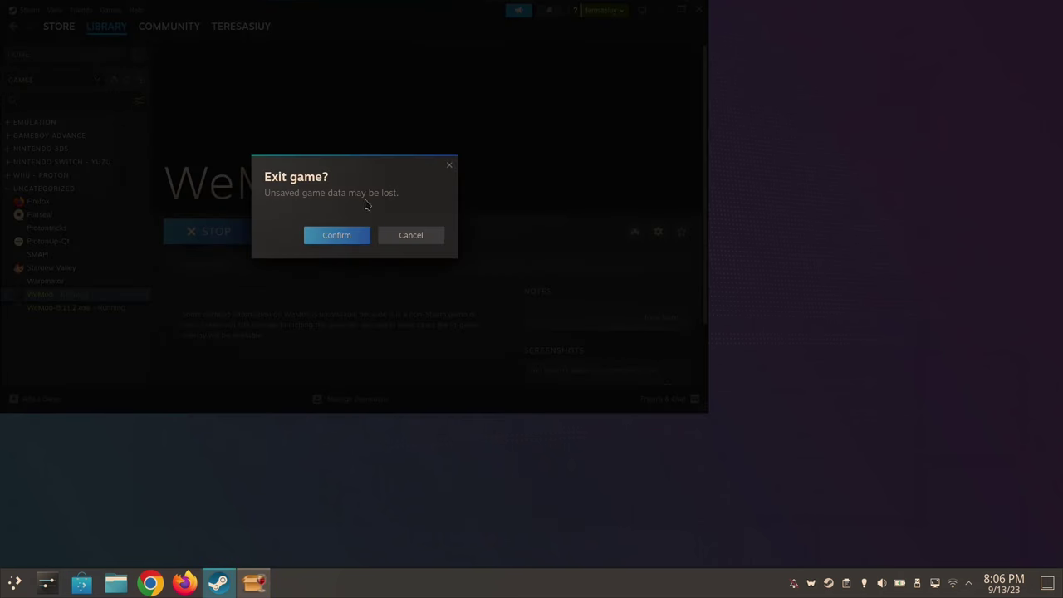
left_click(337, 239)
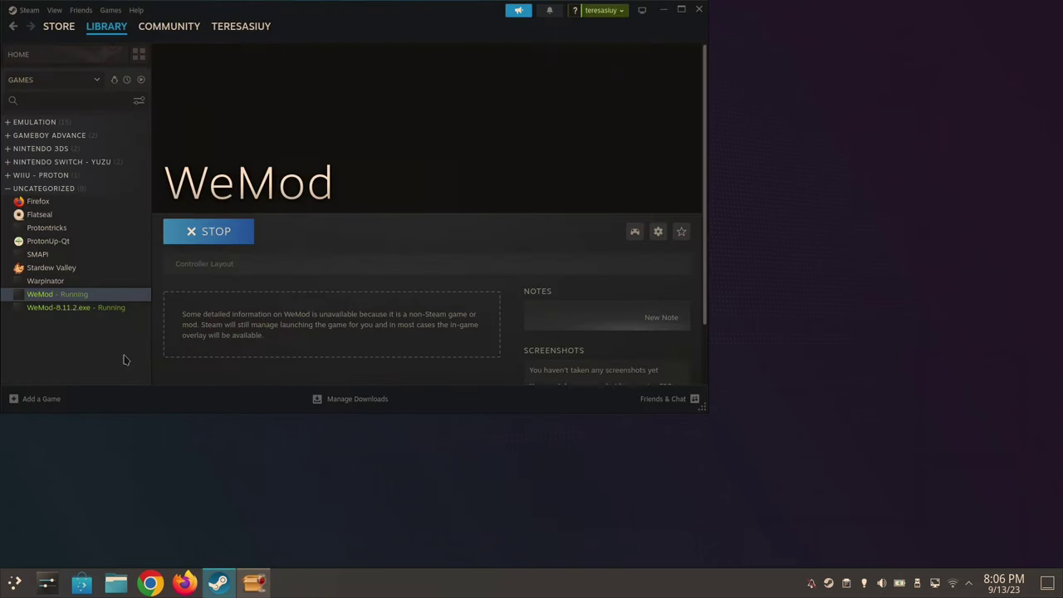
- Open the shortcut properties of WeMod-8.11.2.exe in the Steam library
left_click(90, 309)
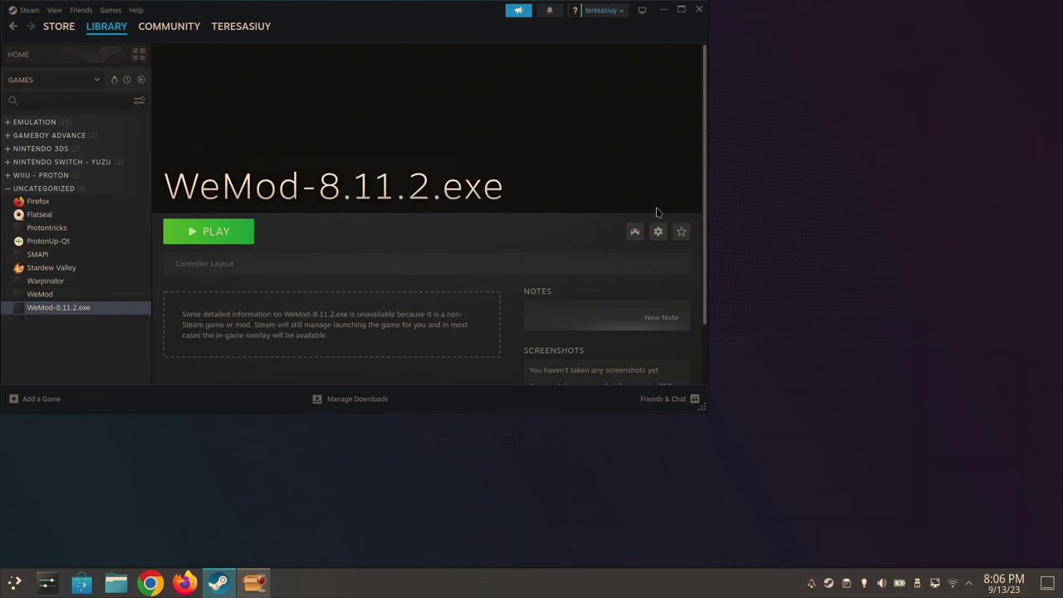
left_click(658, 232)
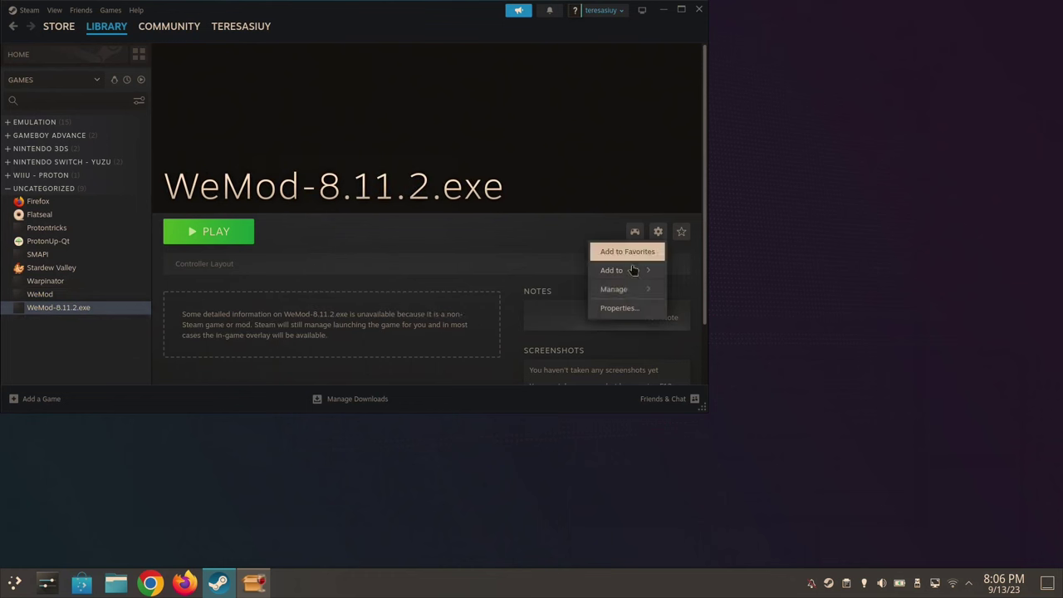
left_click(622, 307)
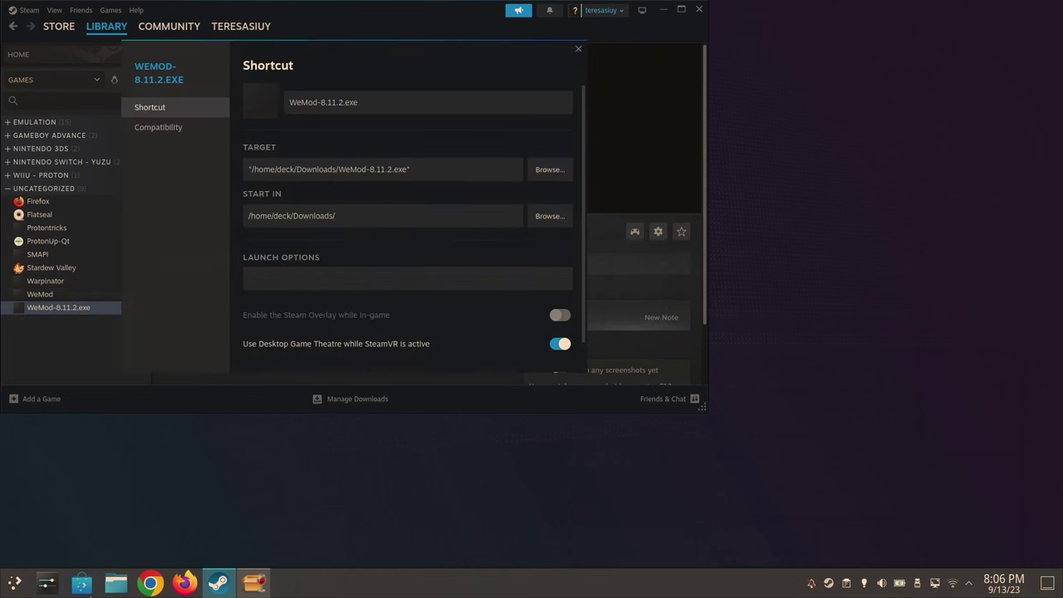
- Switch to the Dolphin file manager and open .steam/steam/steamapps/compatdata under the home folder
left_click(119, 588)
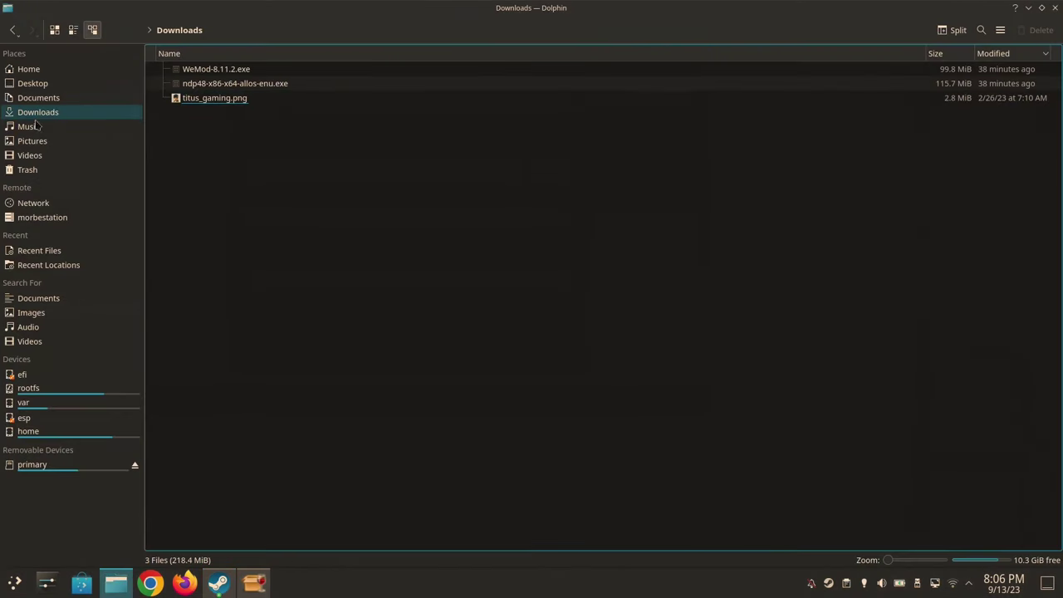
left_click(18, 70)
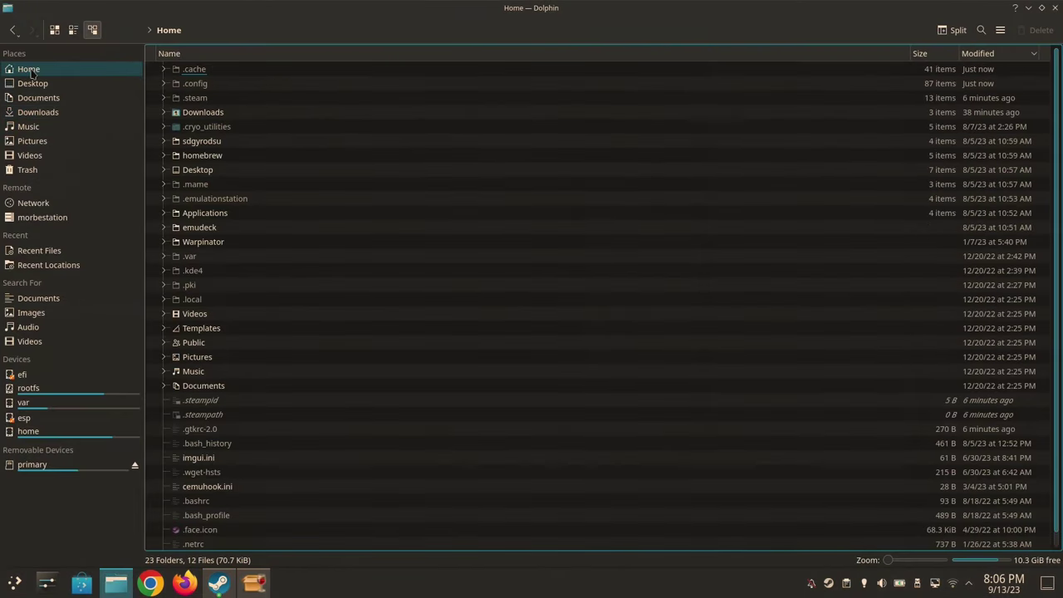
double_click(263, 101)
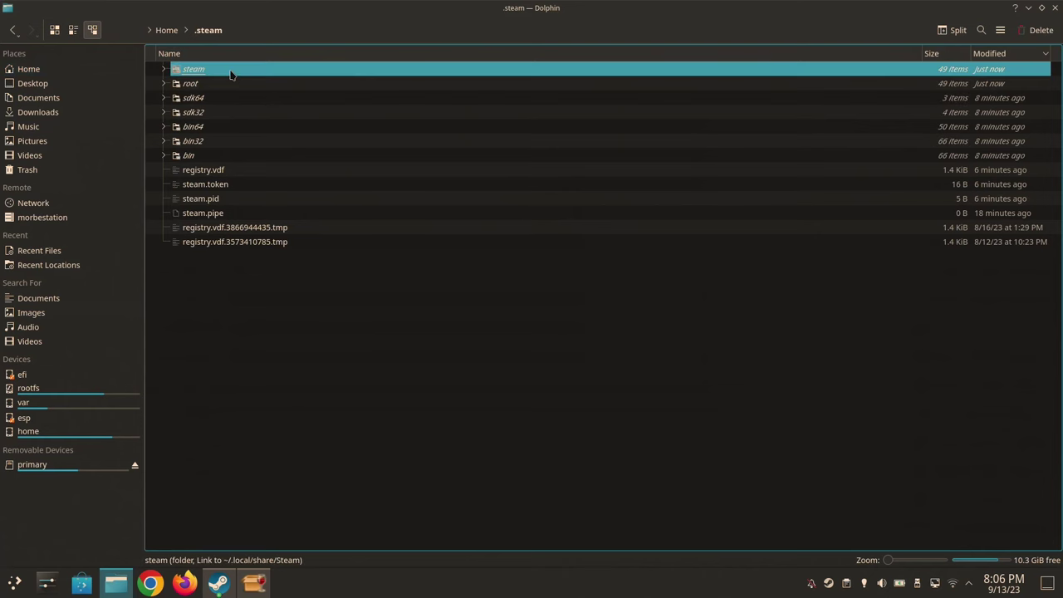
double_click(230, 71)
double_click(230, 112)
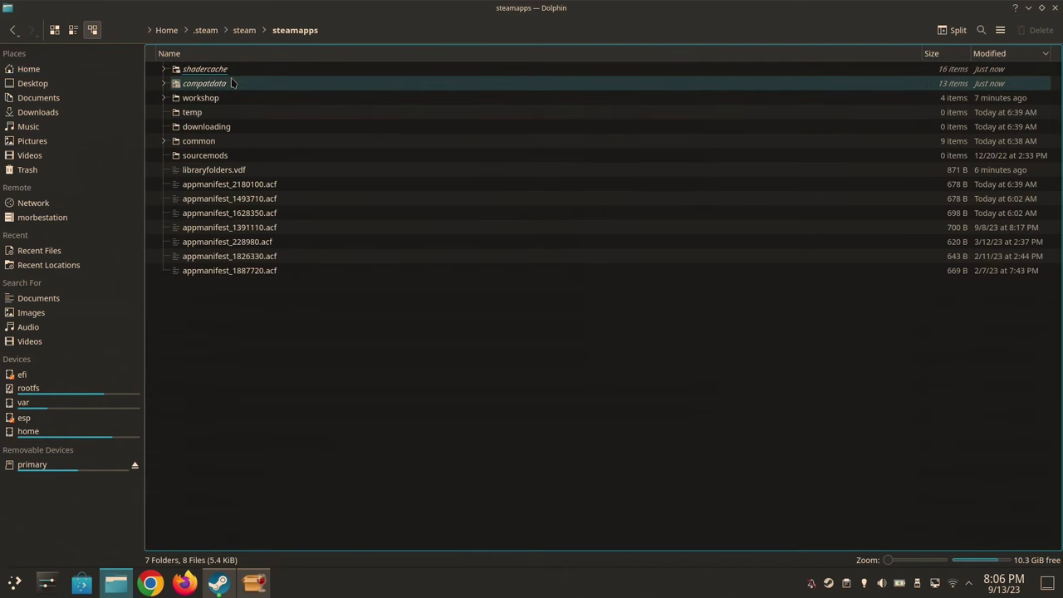
double_click(230, 83)
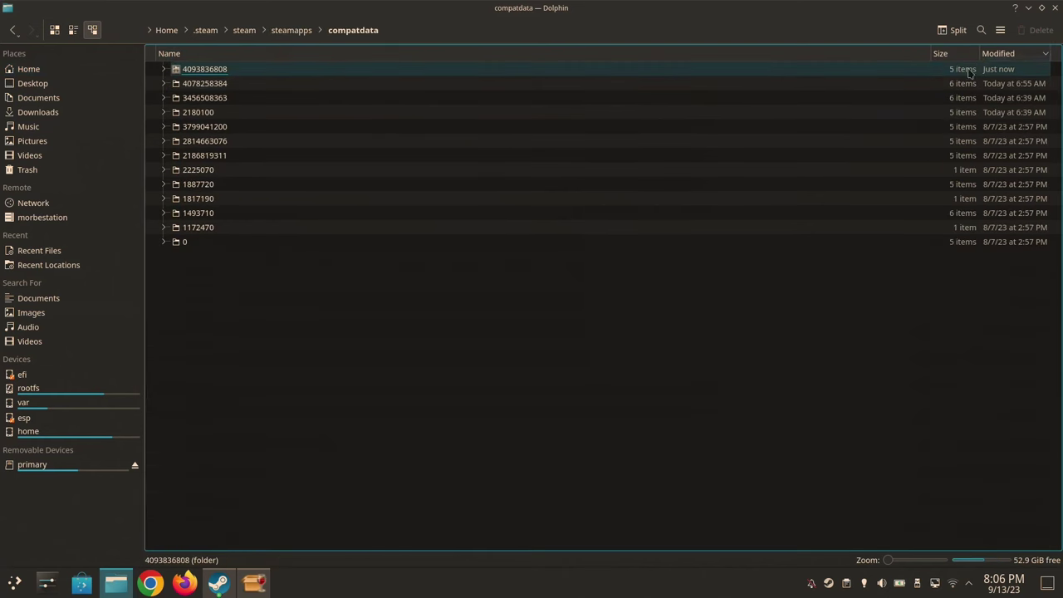
double_click(230, 68)
double_click(196, 69)
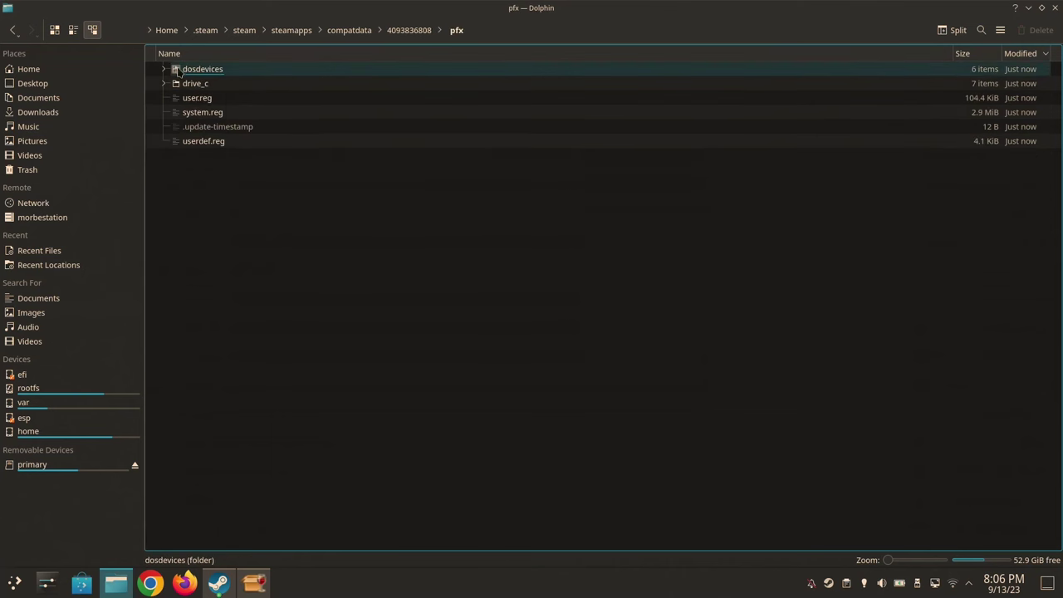
left_click(196, 85)
double_click(196, 87)
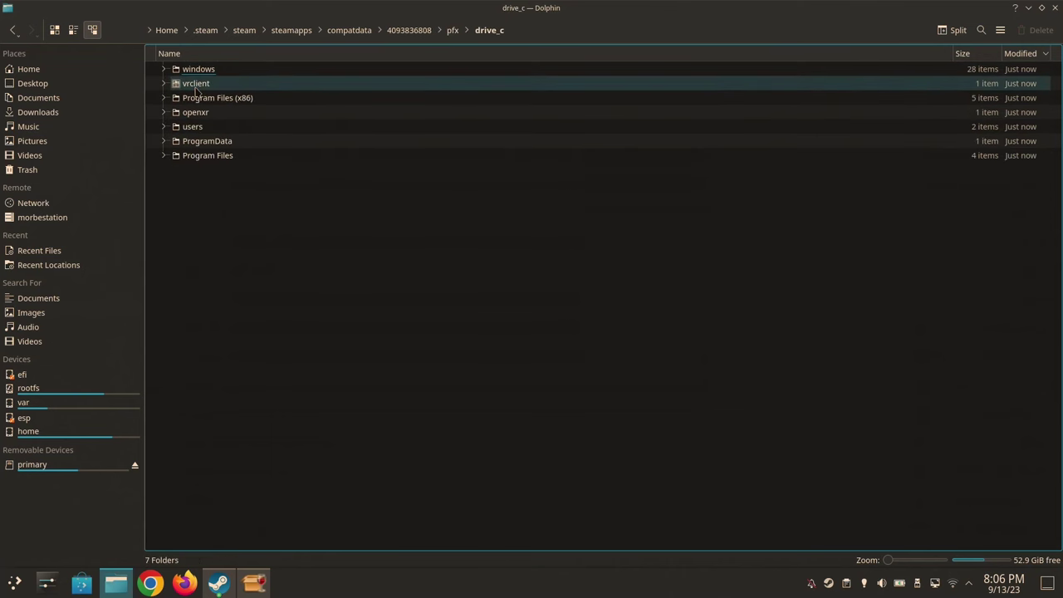
double_click(193, 128)
double_click(222, 70)
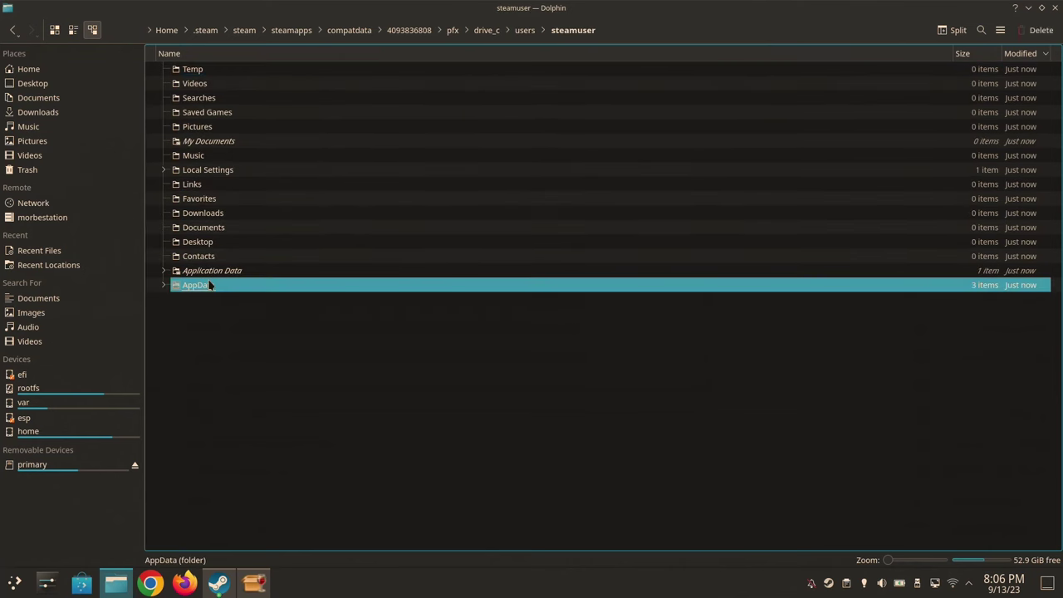
double_click(209, 285)
double_click(221, 73)
double_click(221, 71)
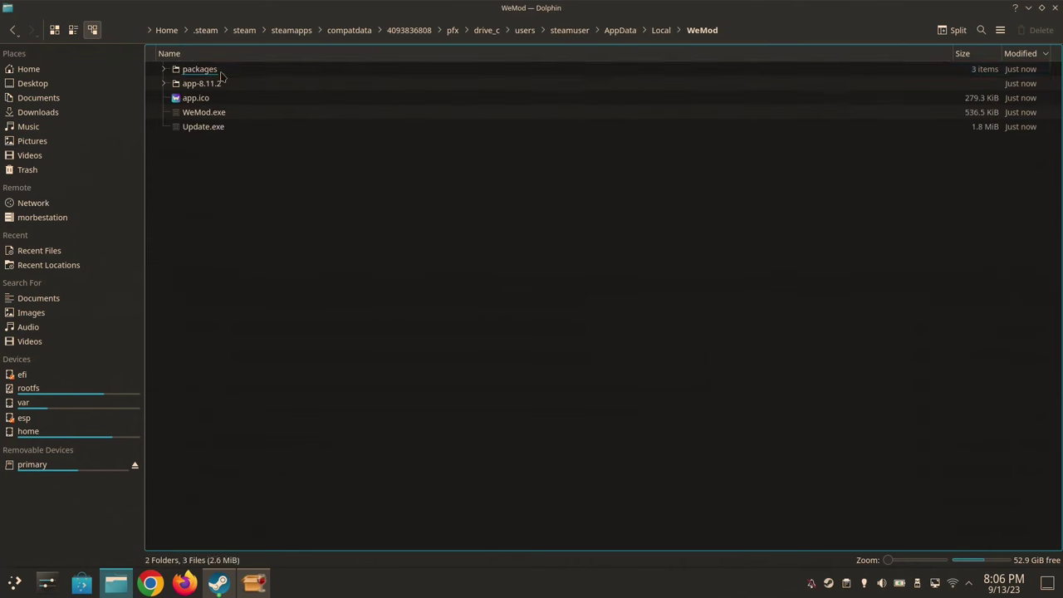
- Copy the full path of the prefix's AppData/Local/WeMod folder
left_click(779, 31)
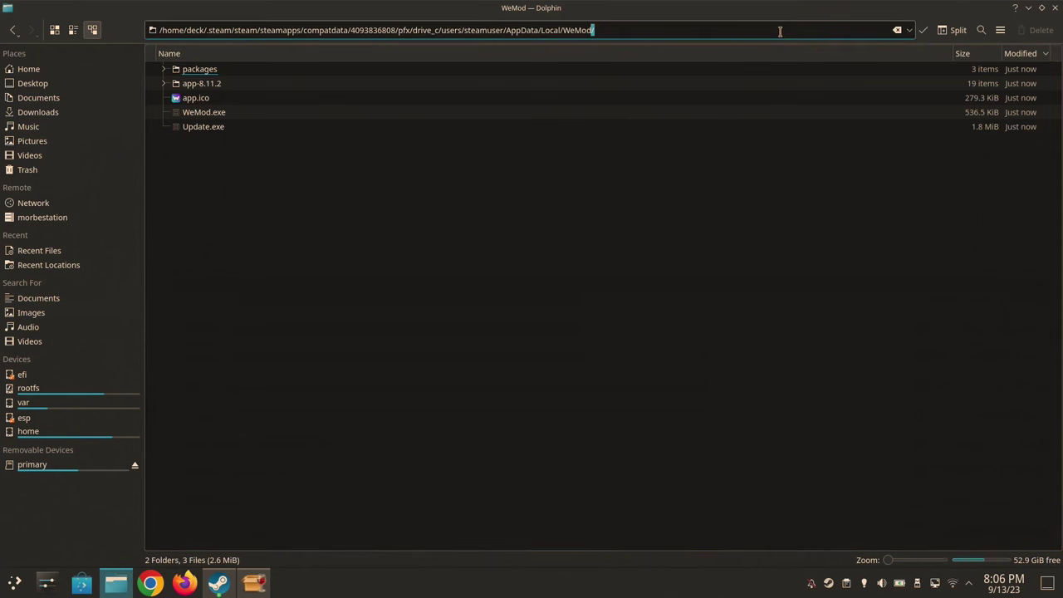
key("ctrl+a")
key("ctrl+c")
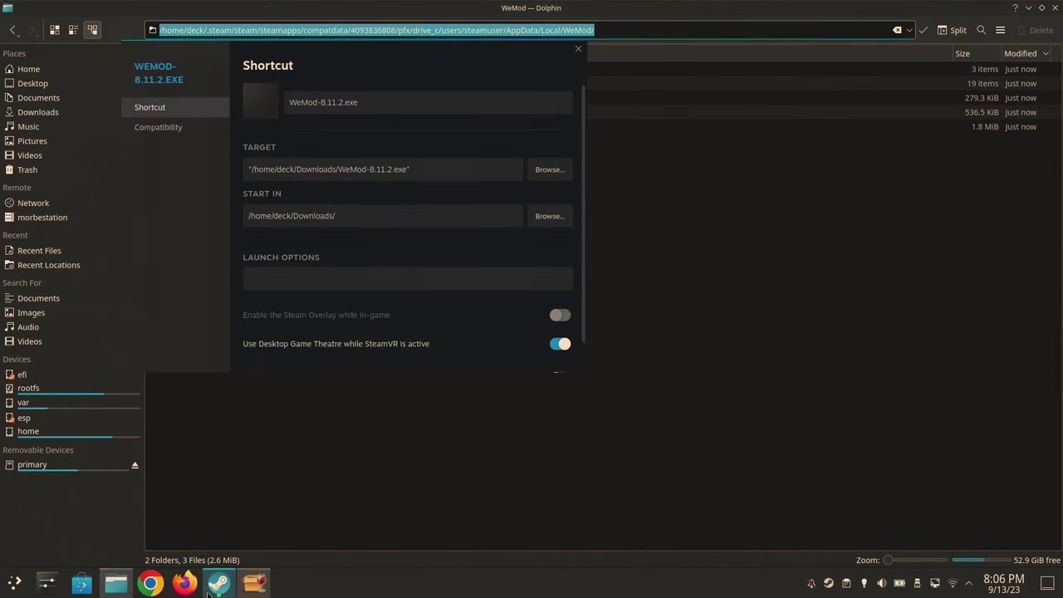
- In the WeMod-8.11.2.exe shortcut properties in Steam, set the target to WeMod.exe from the copied folder path
left_click(549, 169)
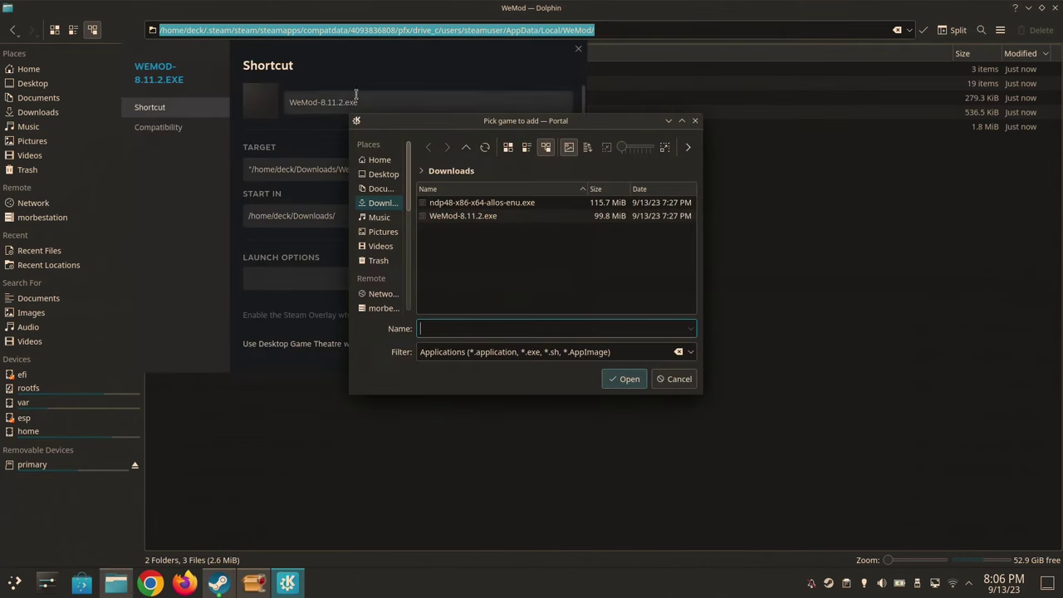
left_click(540, 168)
key("ctrl+v")
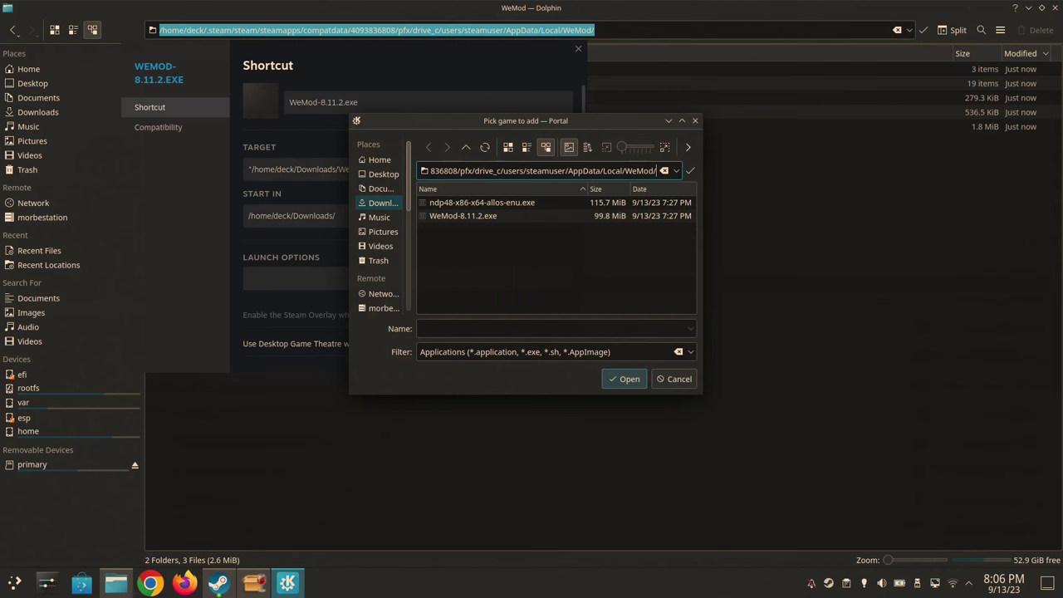
left_click(691, 170)
double_click(495, 244)
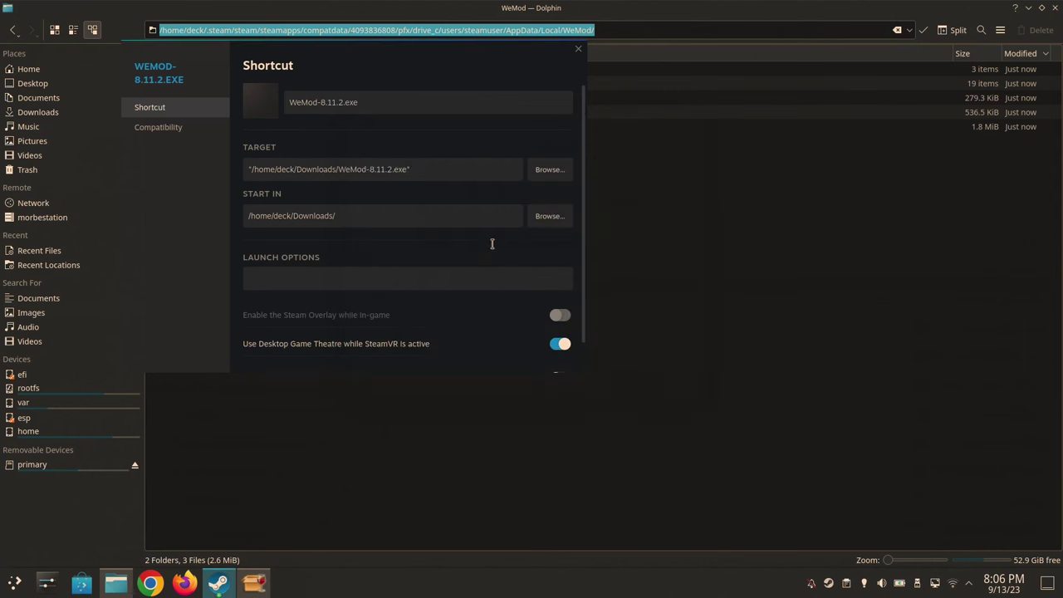
- Enclose the shortcut's target path in double quotation marks
left_click(246, 169)
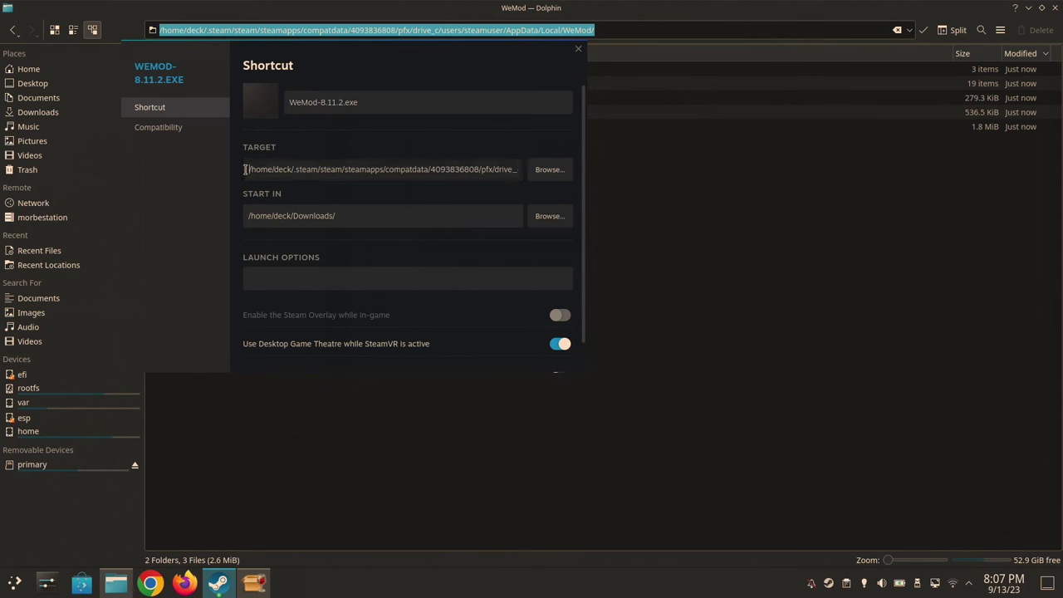
type("\"")
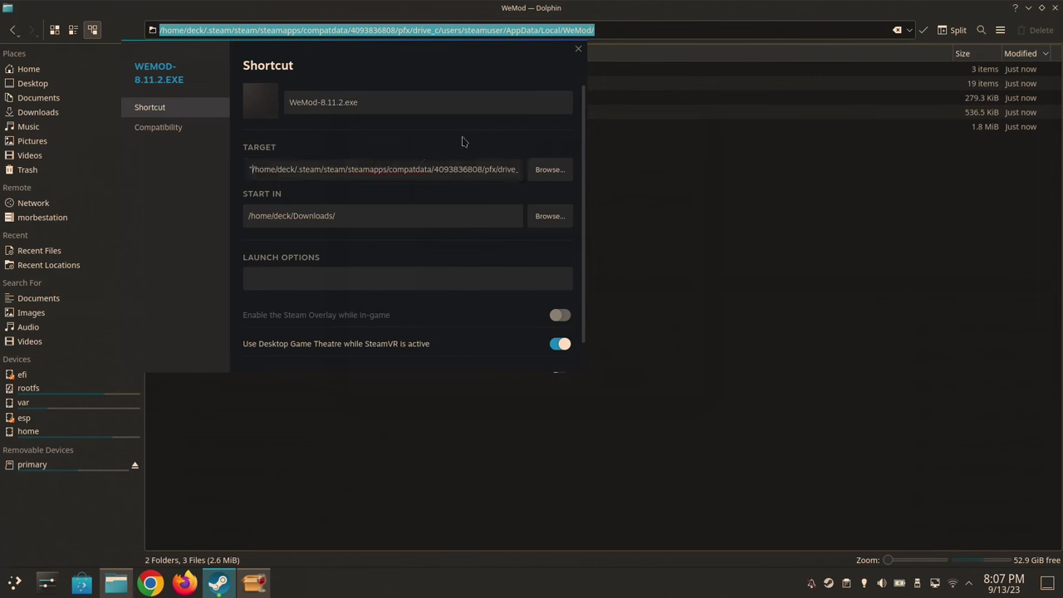
left_click_drag(508, 168, 529, 174)
left_click(518, 169)
type("\"")
- Set the shortcut's start-in directory to the copied AppData/Local/WeMod folder path
left_click(548, 216)
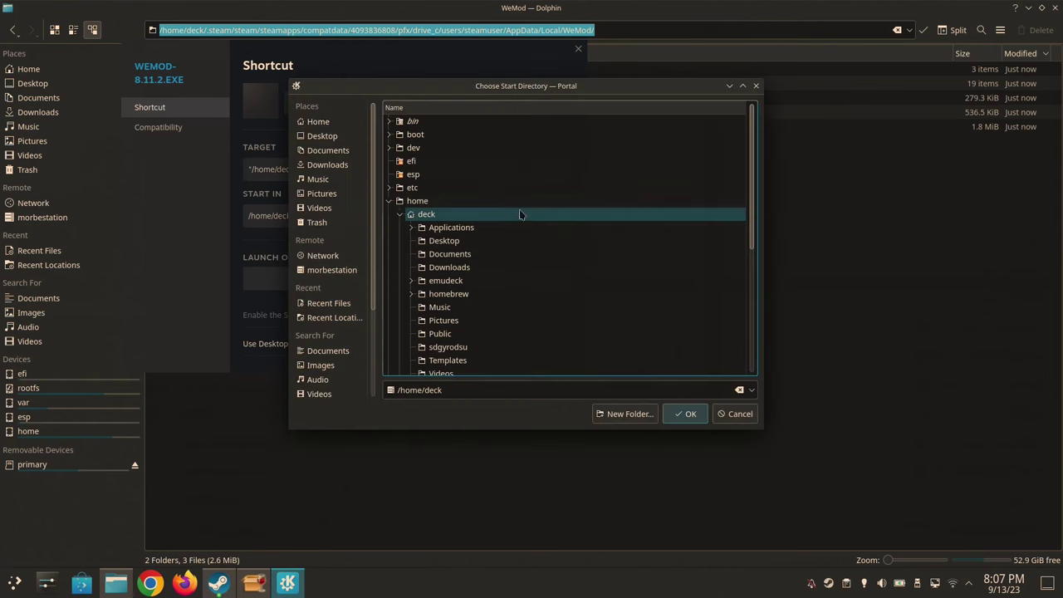
left_click(690, 414)
left_click(391, 218)
key("ctrl+a")
key("ctrl+v")
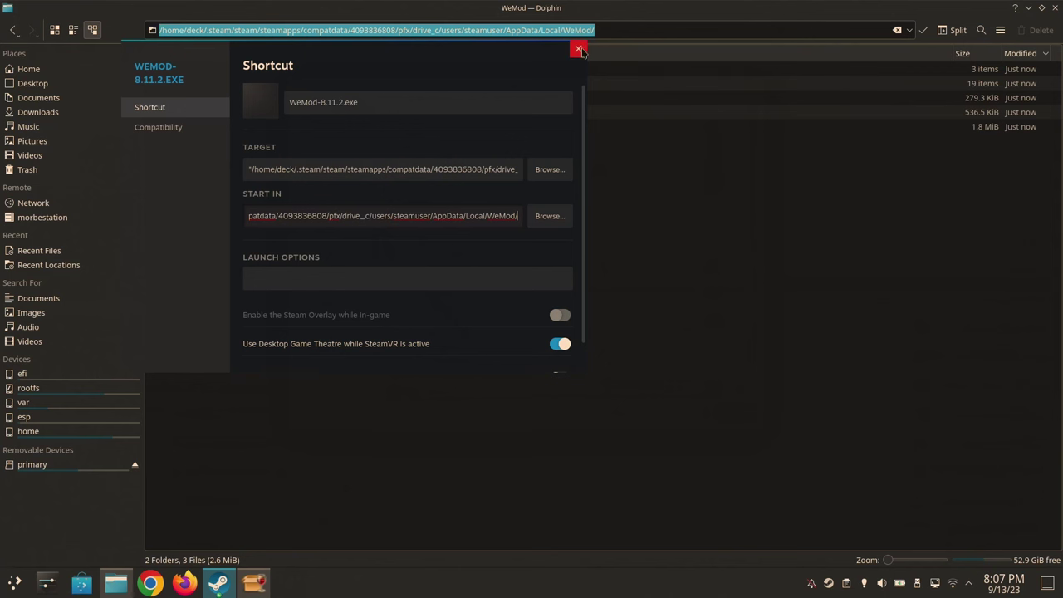
- Force WeMod-8.11.2.exe to use Proton Experimental and close its properties
left_click(227, 130)
left_click(370, 120)
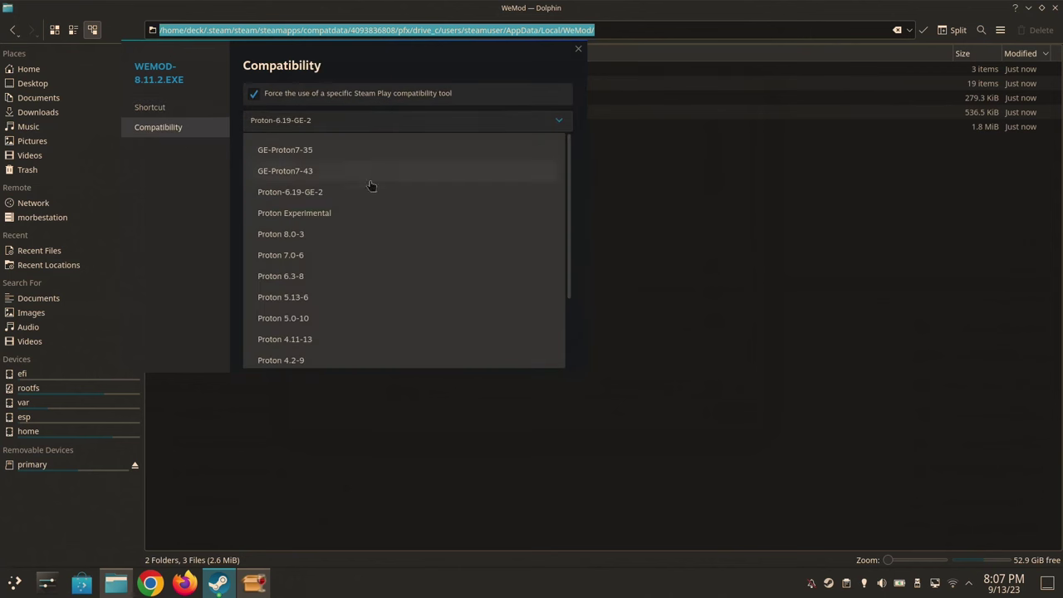
left_click(366, 213)
left_click(577, 50)
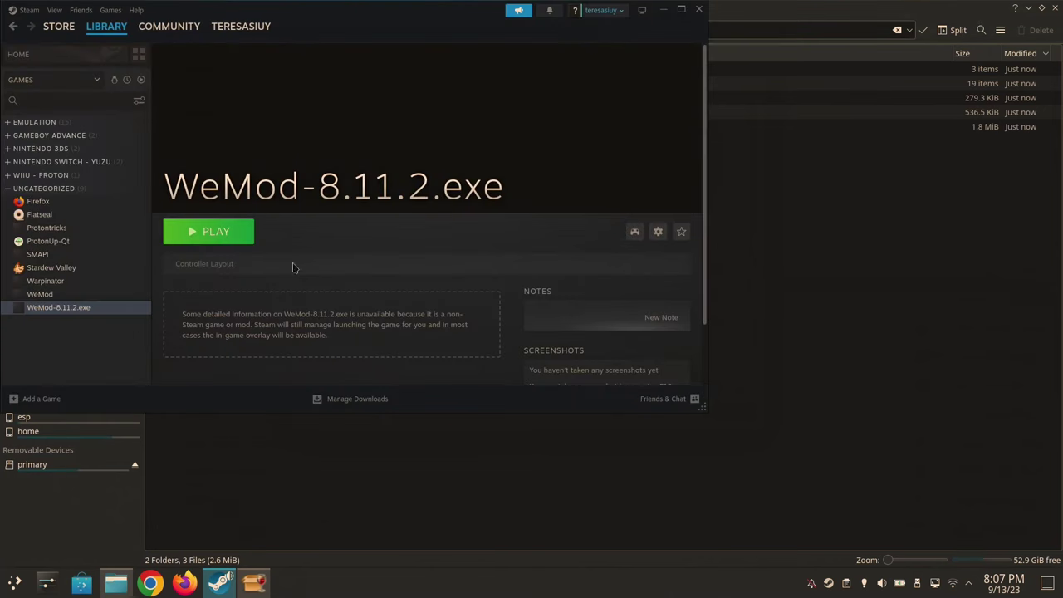
- Launch WeMod-8.11.2.exe while accepting the Add/Remove Programs dialog, then close WeMod and the leftover Winetricks window
left_click(240, 237)
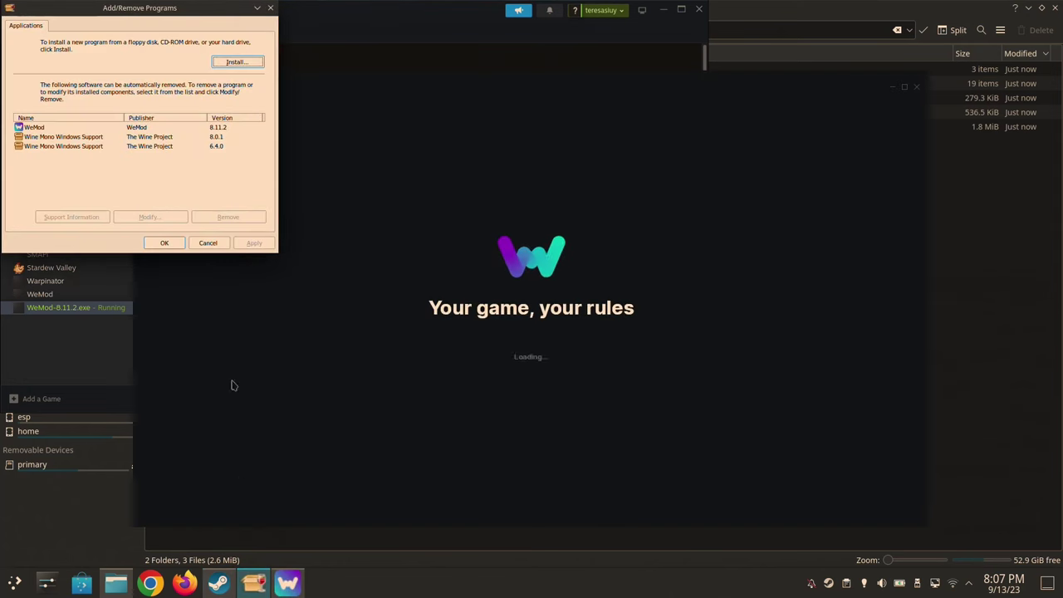
left_click(166, 243)
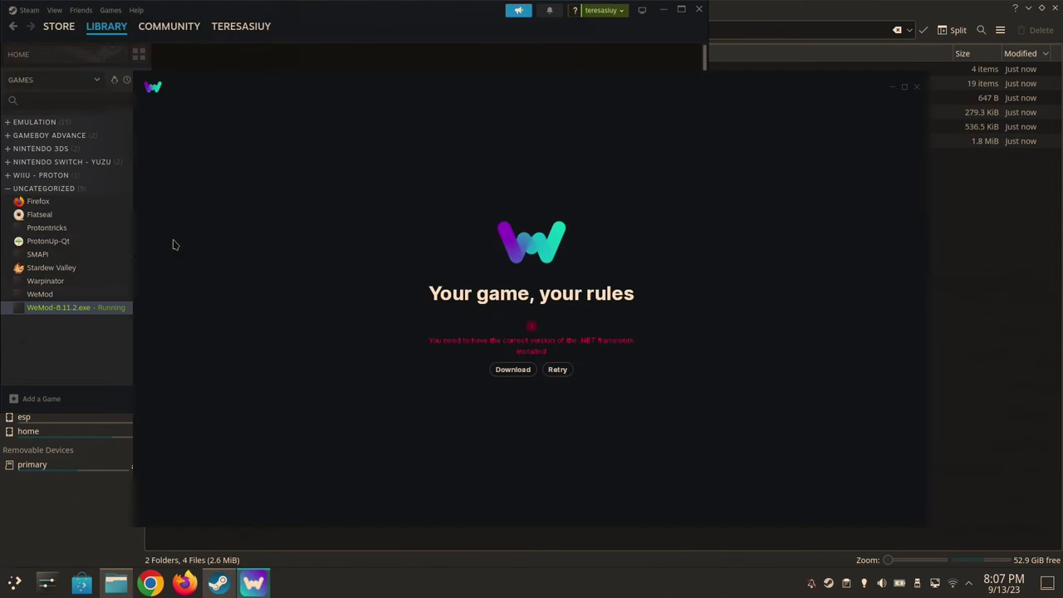
left_click(915, 88)
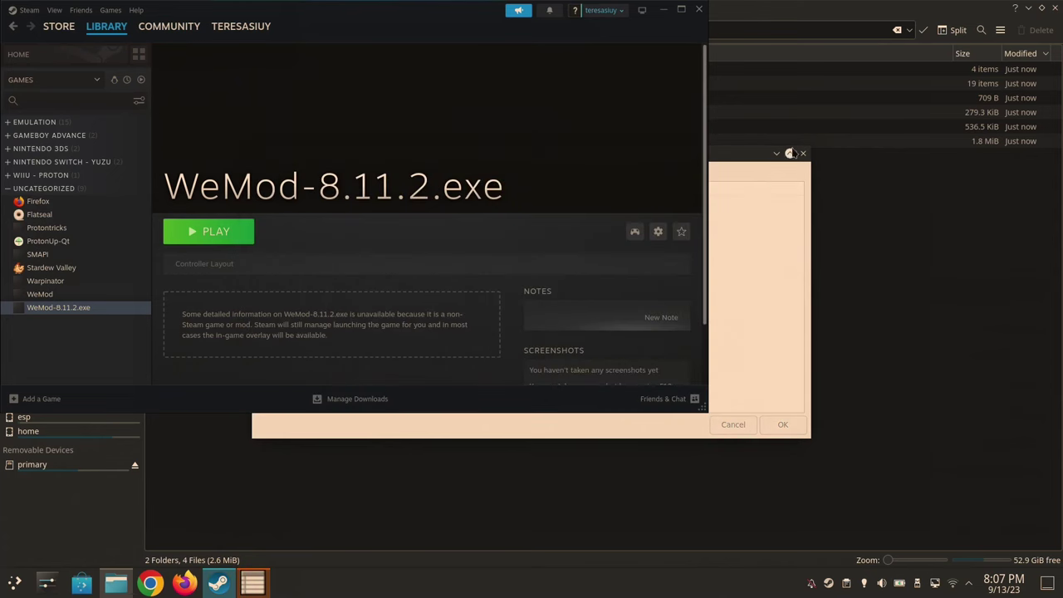
left_click(803, 153)
- Start Protontricks and dismiss its notice about missing directory access
key("super")
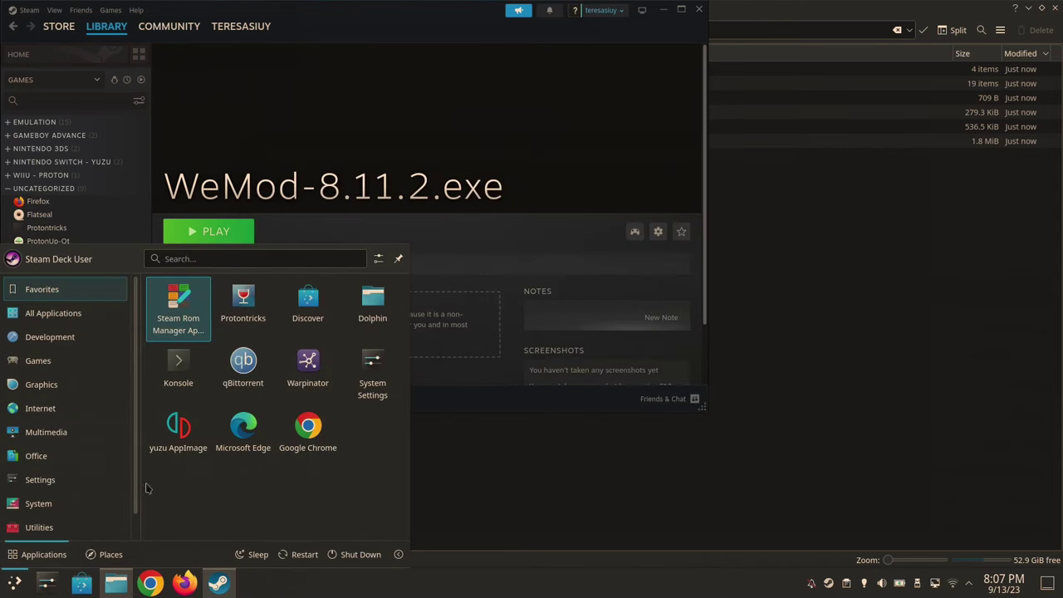
left_click(260, 297)
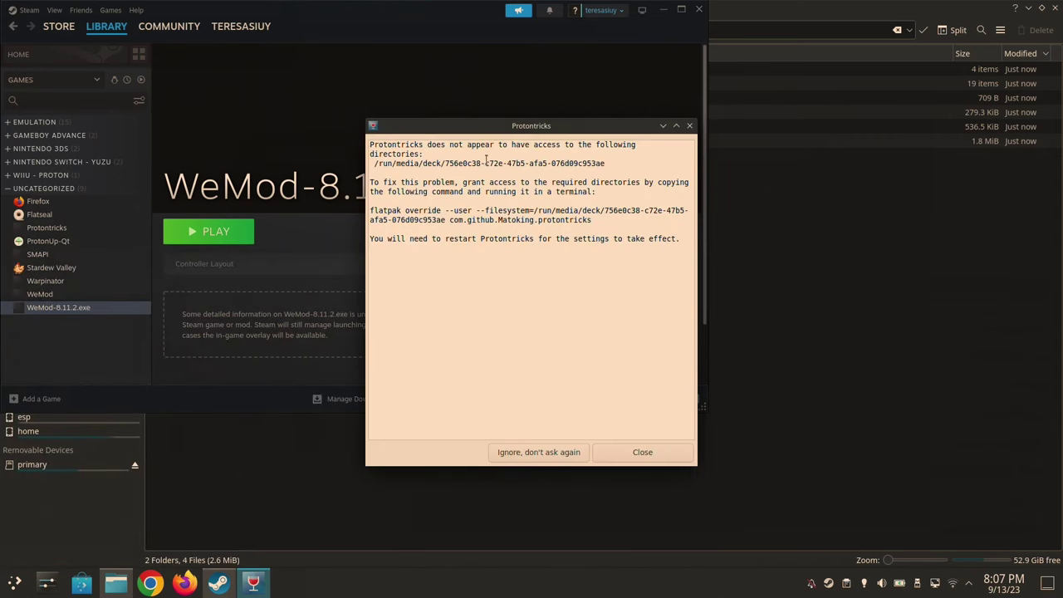
left_click_drag(440, 166, 594, 211)
left_click(557, 243)
left_click_drag(529, 229, 504, 190)
left_click(497, 204)
left_click(617, 455)
- Choose the WeMod-8.11.2.exe entry in Protontricks and select its default wineprefix
left_click(448, 277)
left_click(670, 397)
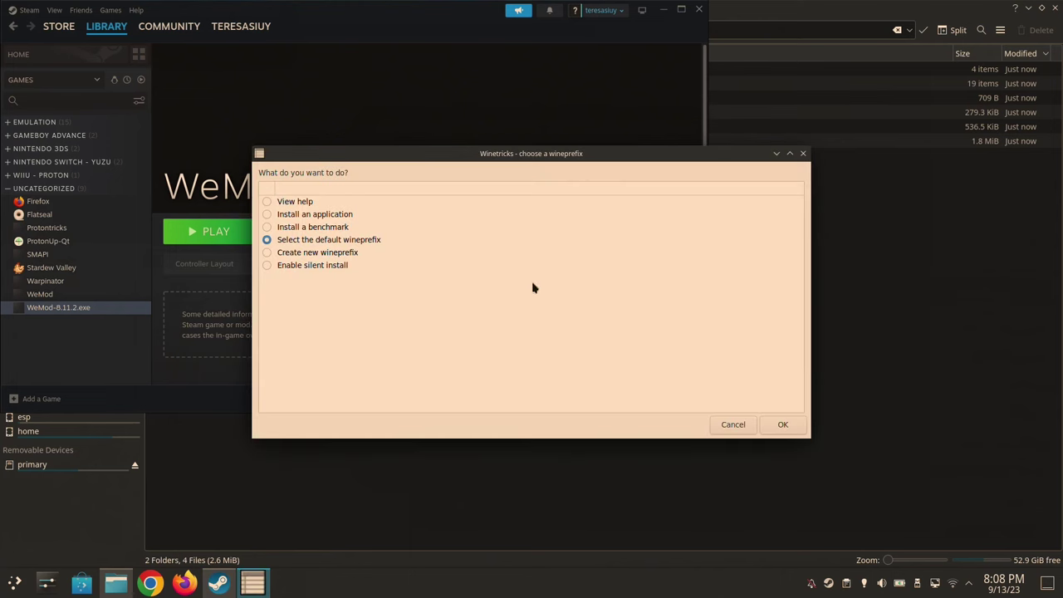
left_click(779, 426)
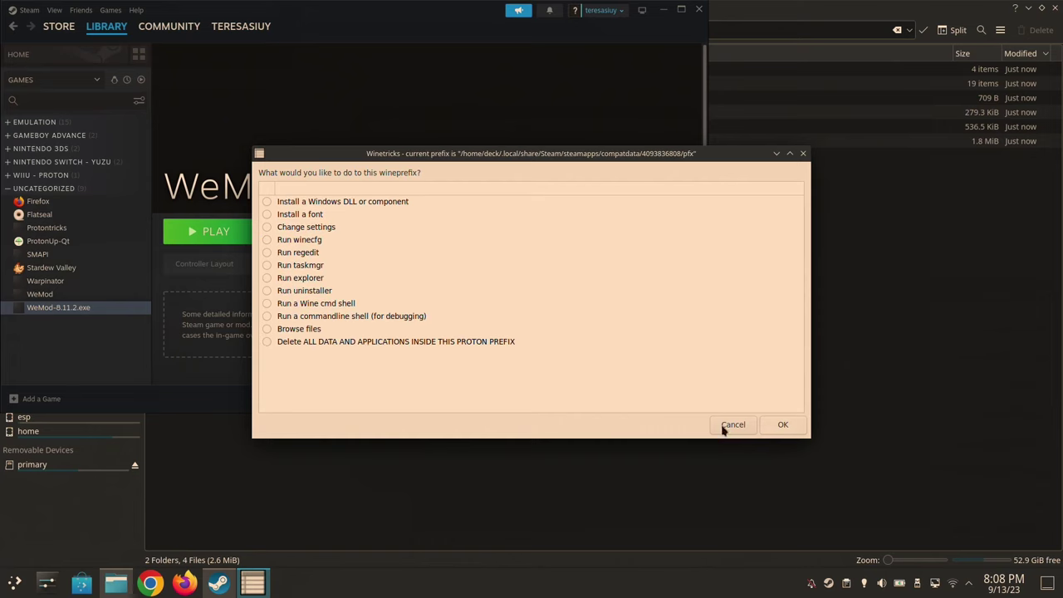
- Set the WeMod-8.11.2.exe prefix's Windows version to Windows 7 in winecfg and apply it
left_click(292, 239)
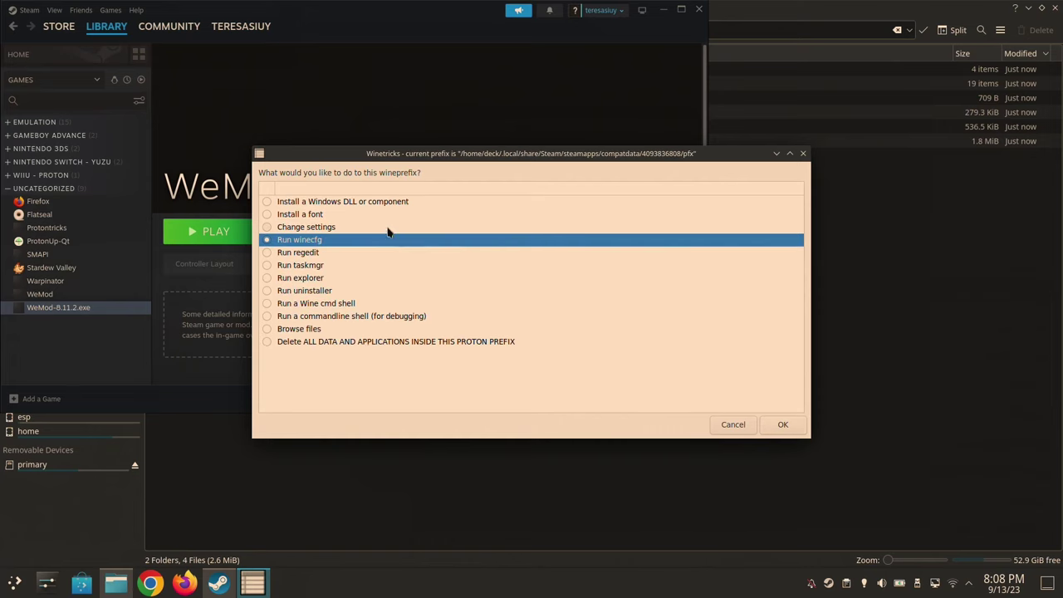
left_click(782, 425)
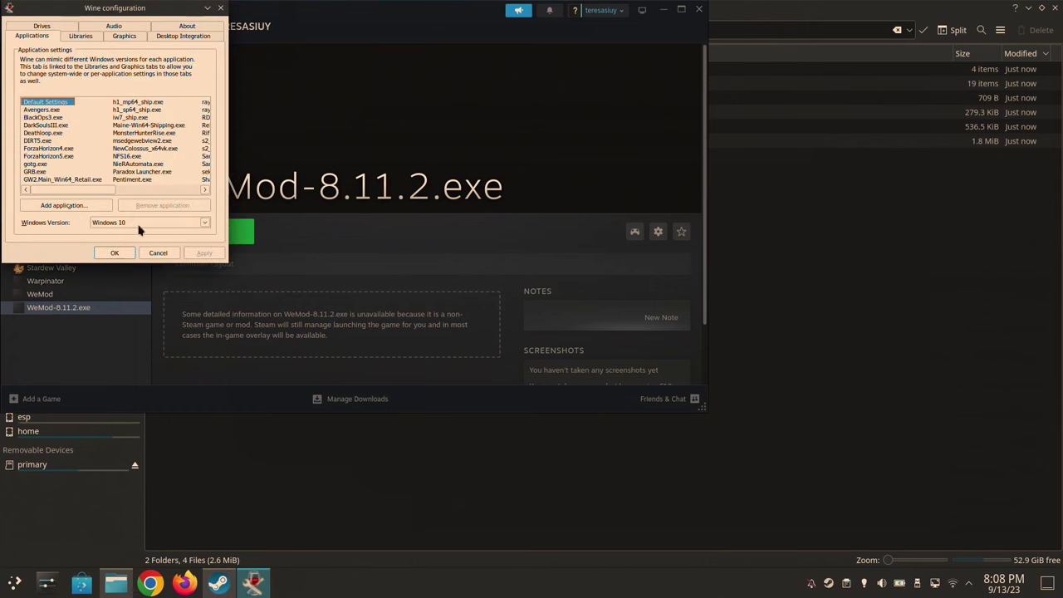
left_click(141, 224)
left_click(126, 262)
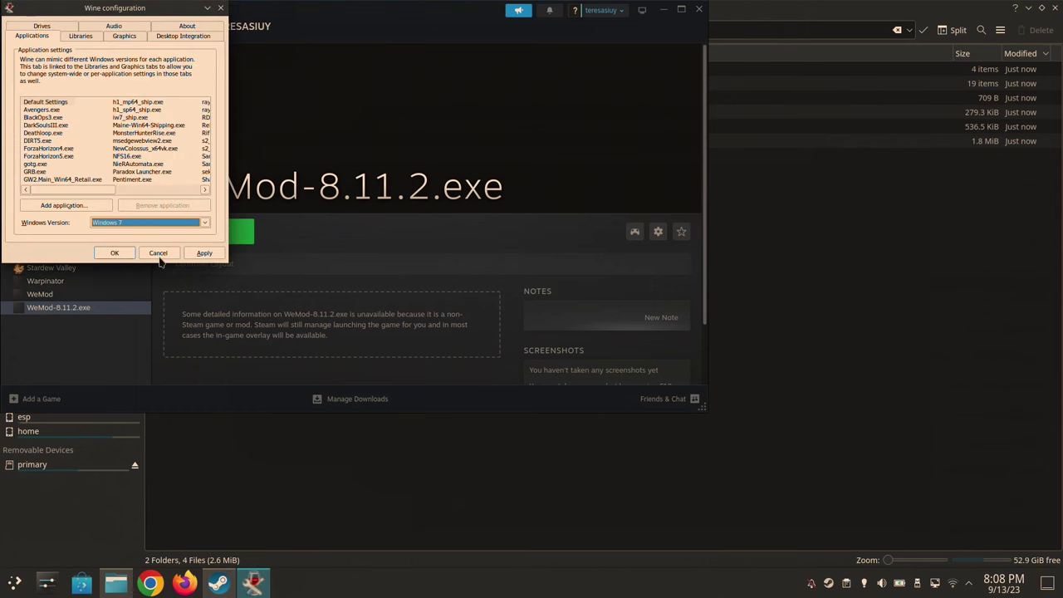
left_click(204, 251)
left_click(123, 255)
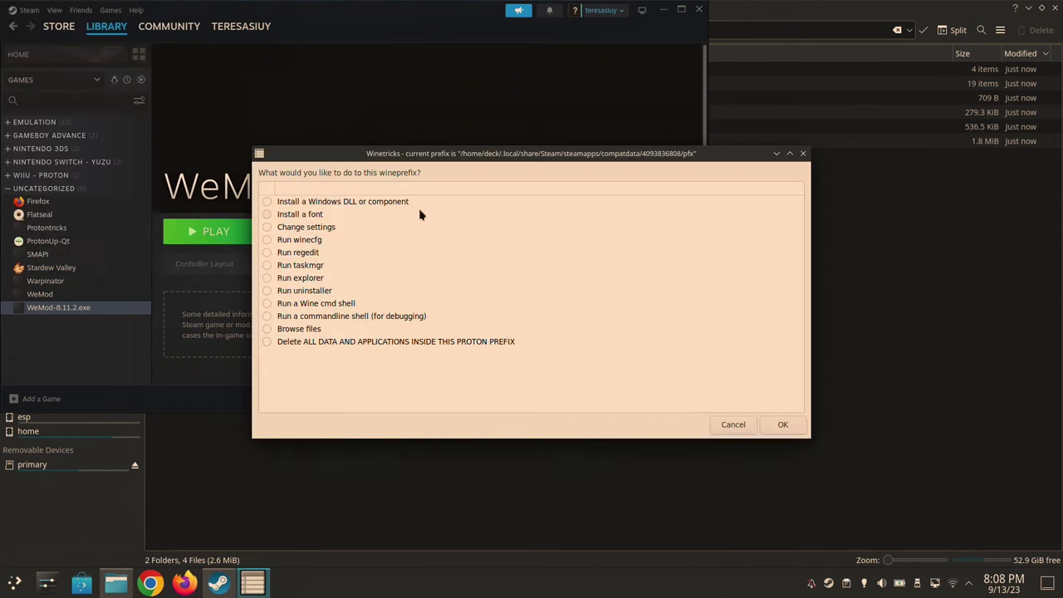
- Try to install ndp48-x86-x64-allos-enu.exe from Downloads through the prefix's uninstaller, with the file filter set to Programs (*.exe)
left_click(283, 293)
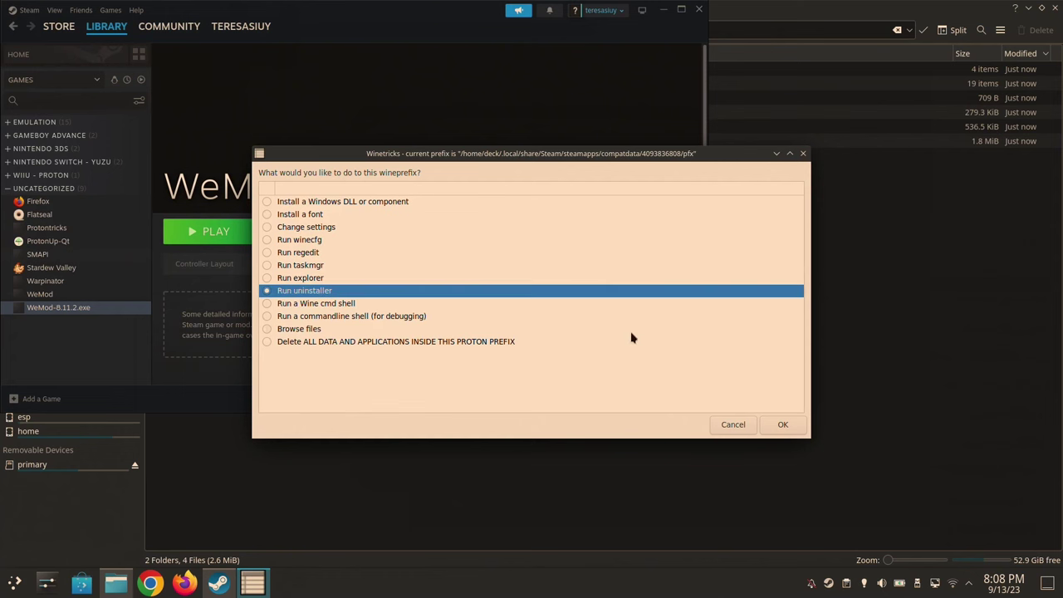
left_click(790, 424)
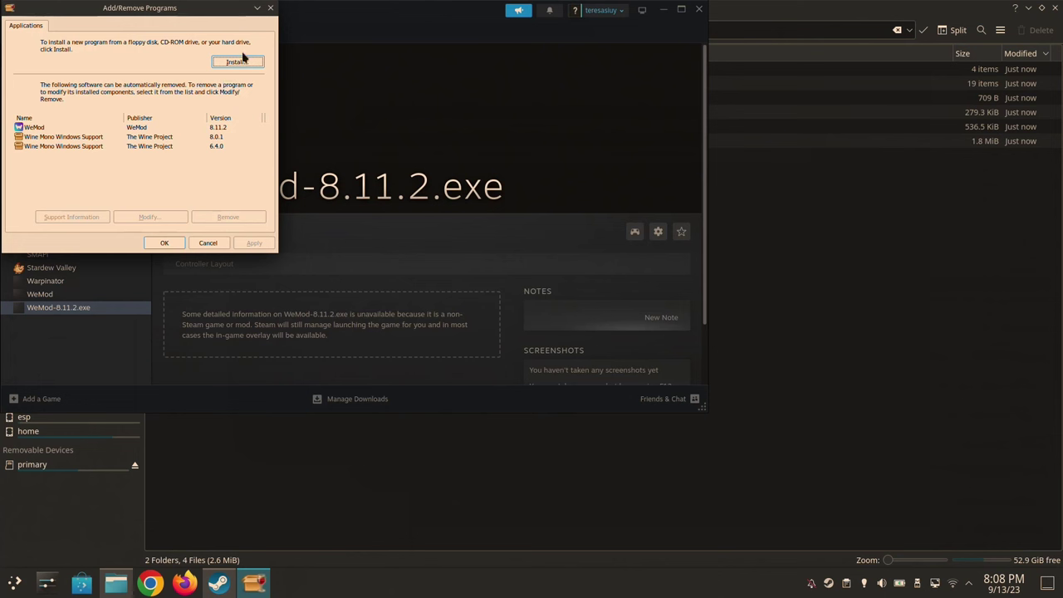
left_click(238, 61)
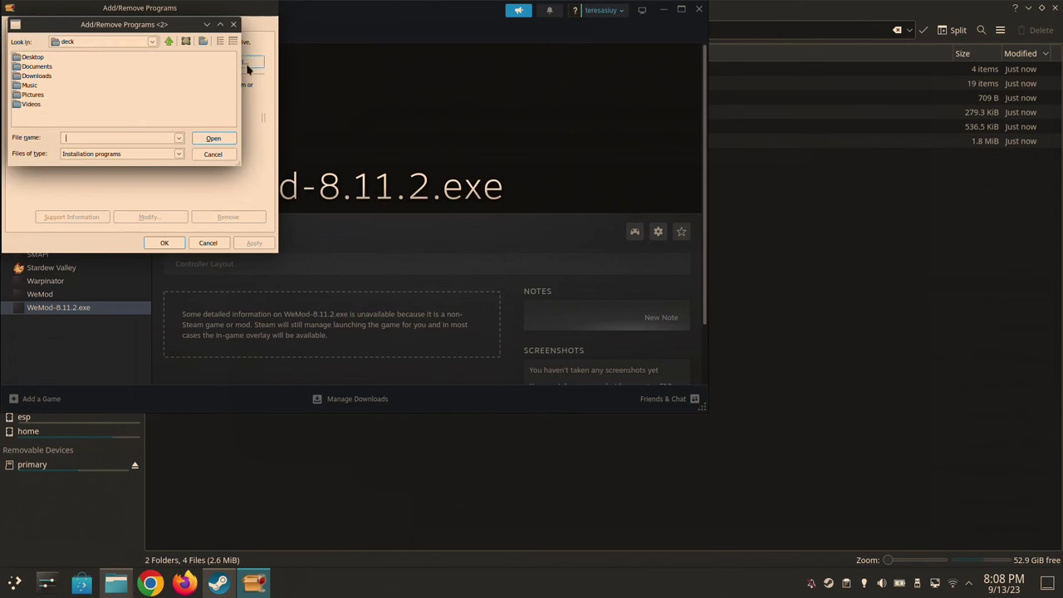
left_click(34, 78)
double_click(34, 79)
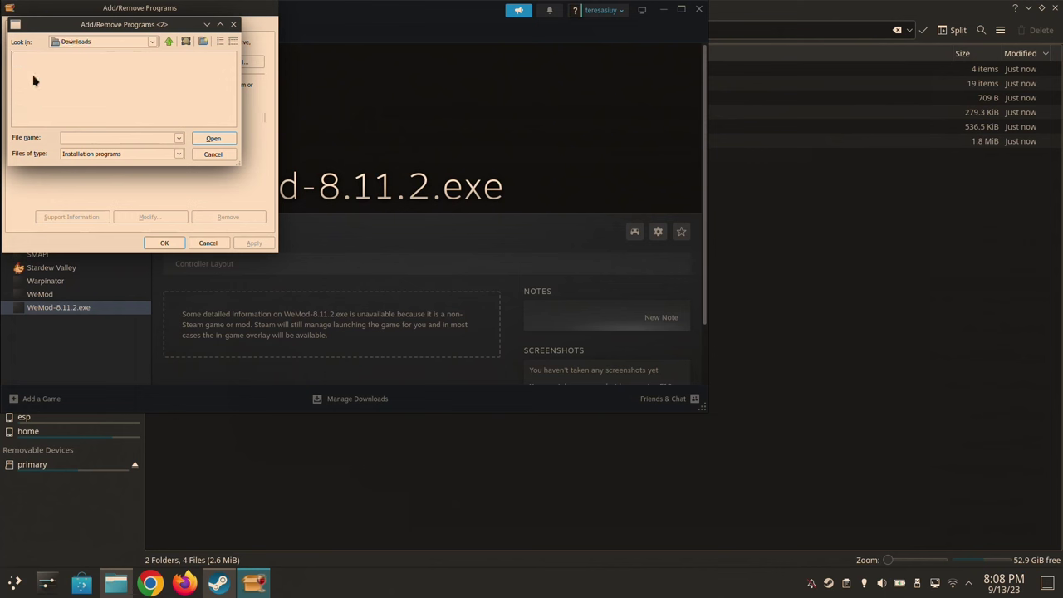
left_click(96, 153)
left_click(108, 172)
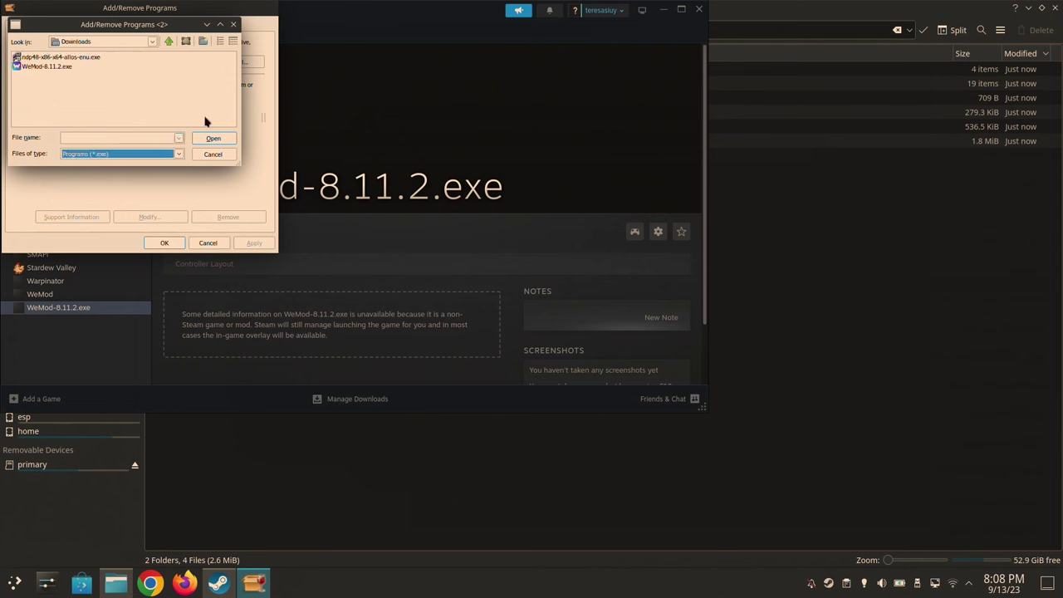
left_click(44, 61)
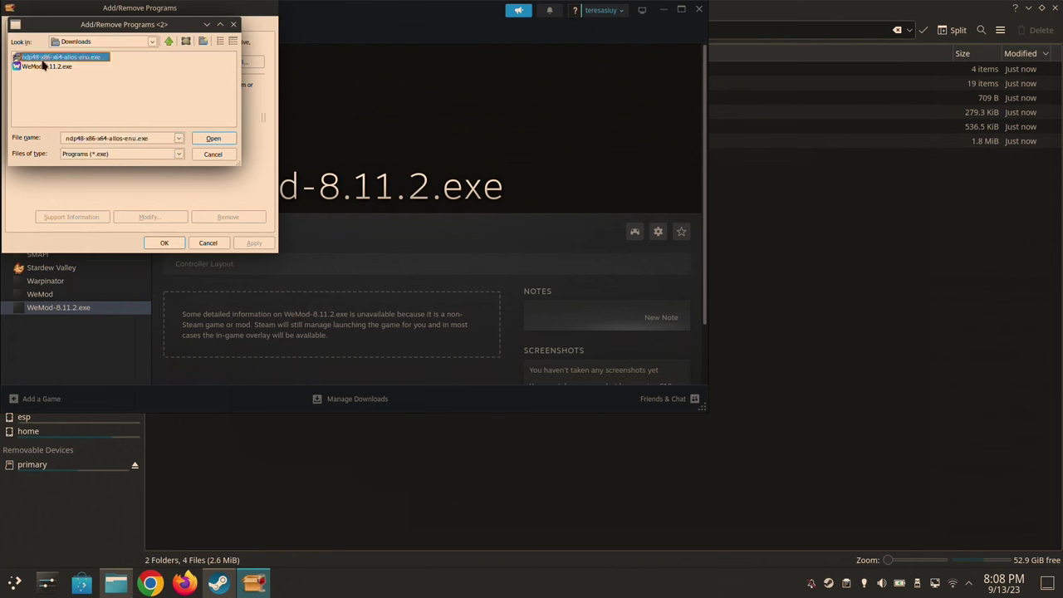
double_click(44, 60)
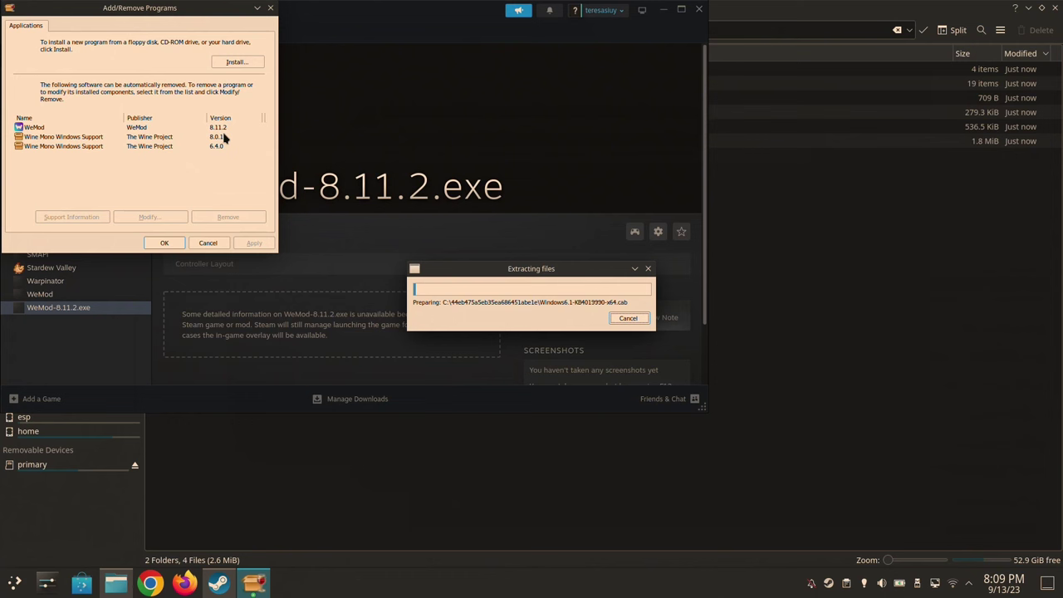
- Start another Protontricks session, dismiss its directory access notice and choose the WeMod shortcut
left_click(85, 295)
key("super")
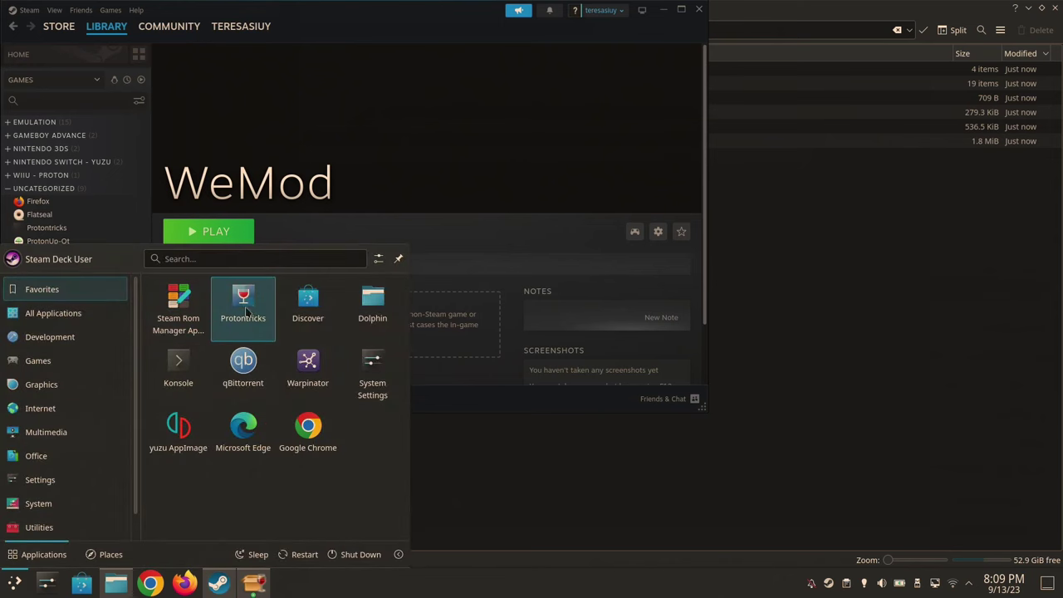
left_click(244, 313)
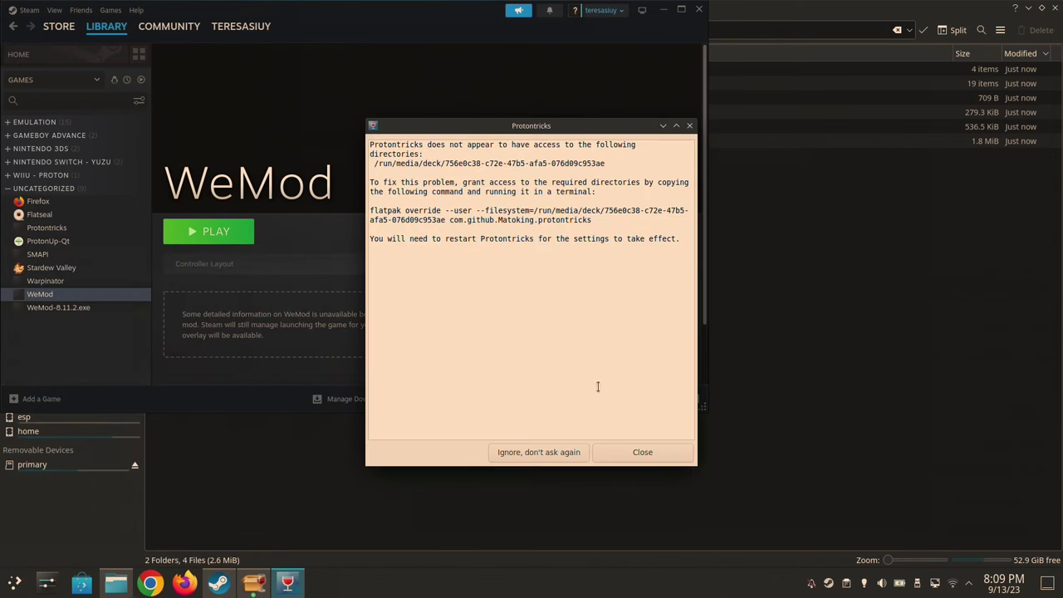
left_click(651, 452)
left_click(509, 259)
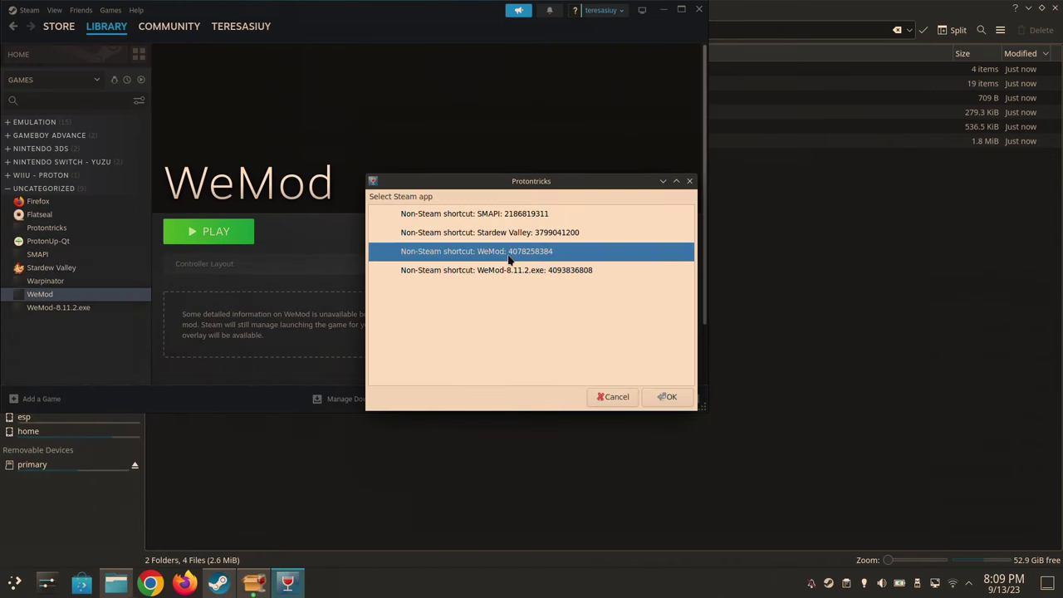
double_click(509, 260)
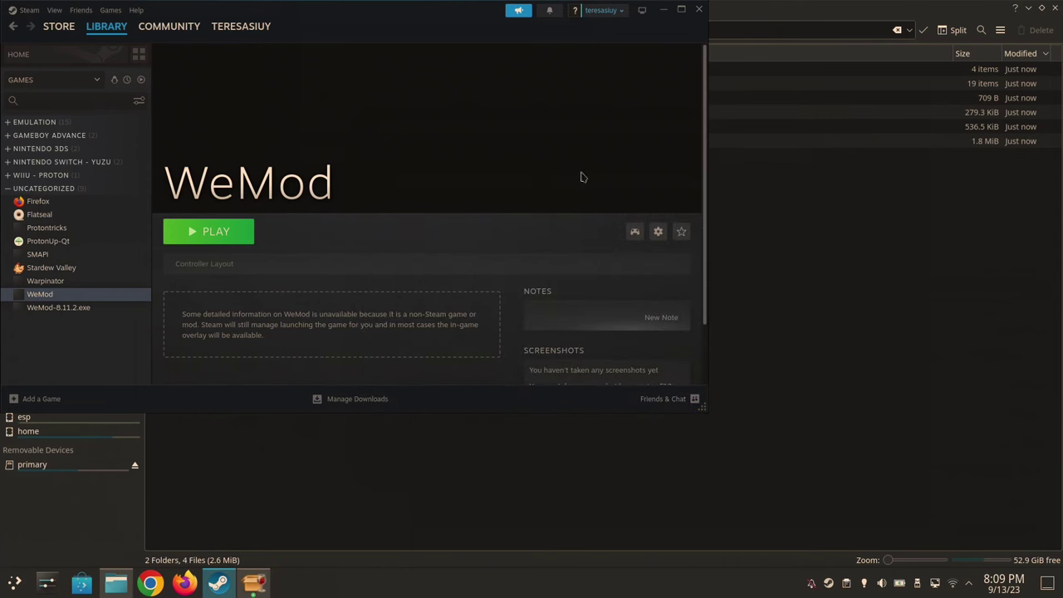
- Minimize Steam, dismiss the Add/Remove Programs dialogs and cancel out of the open Winetricks windows
left_click(663, 10)
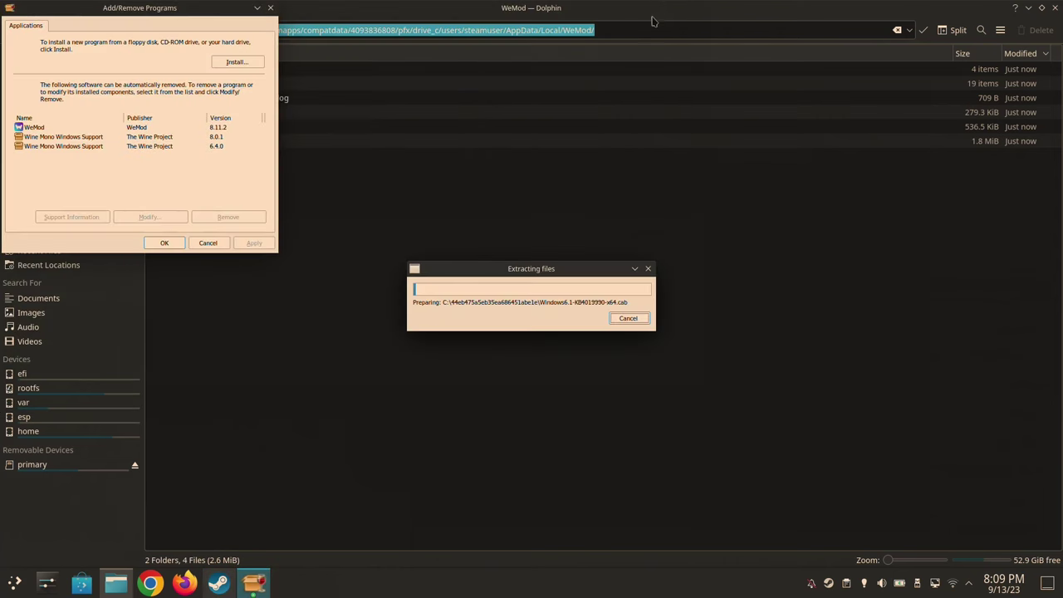
left_click(172, 246)
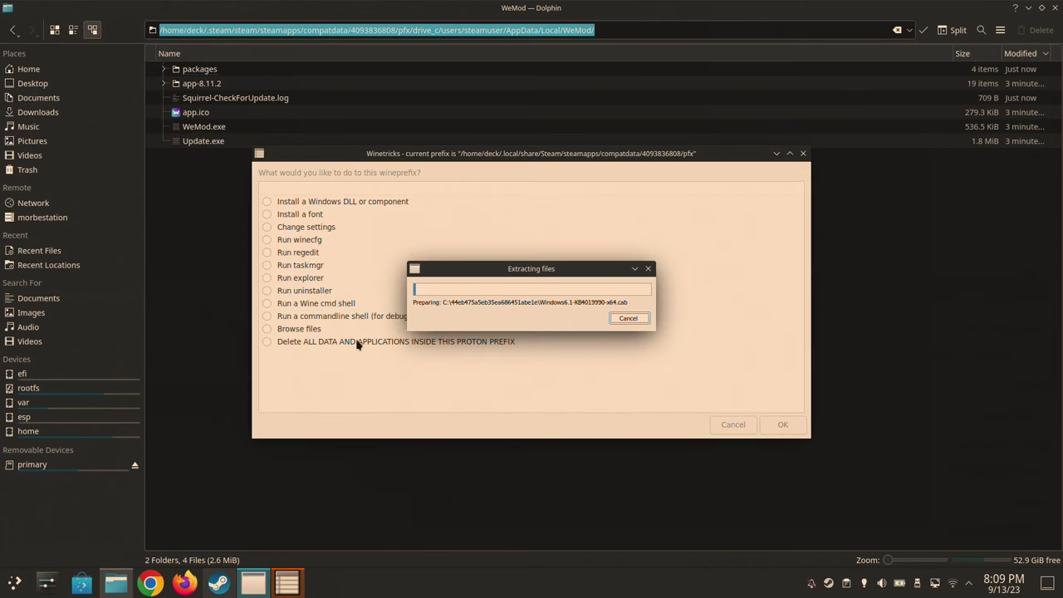
left_click(289, 295)
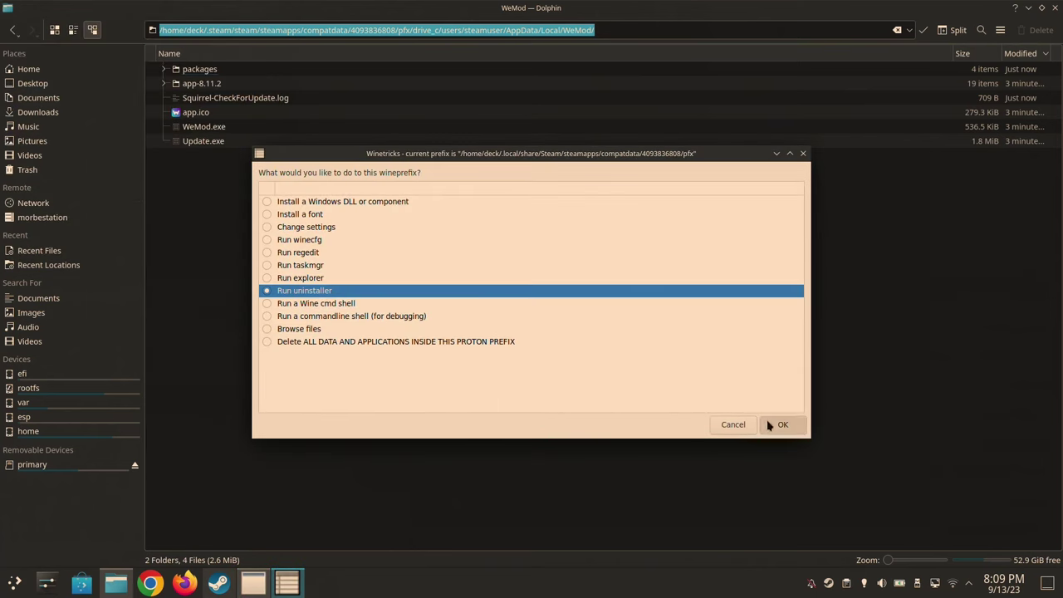
left_click(782, 424)
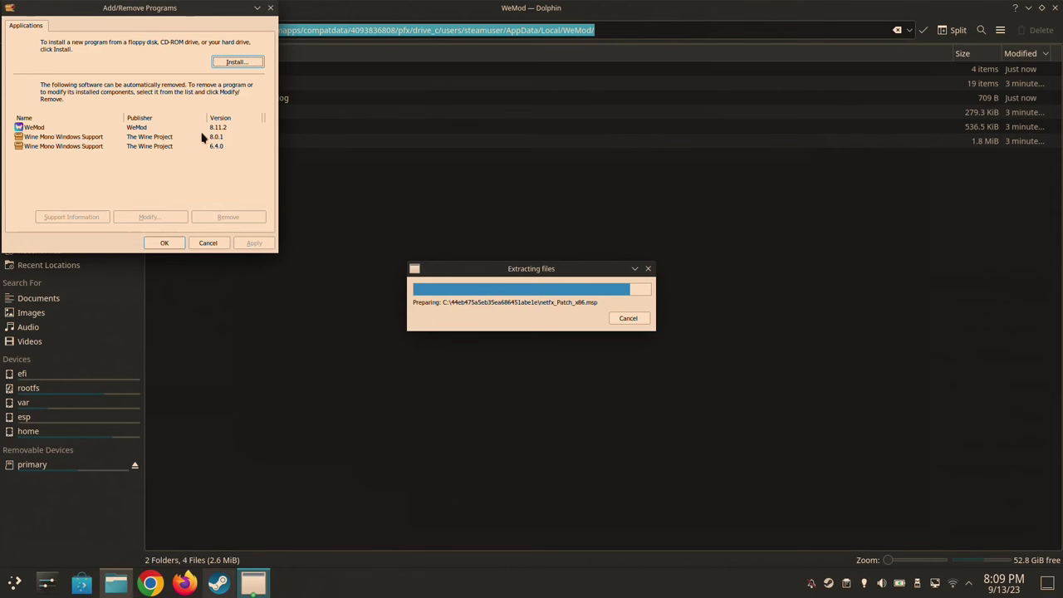
left_click(205, 243)
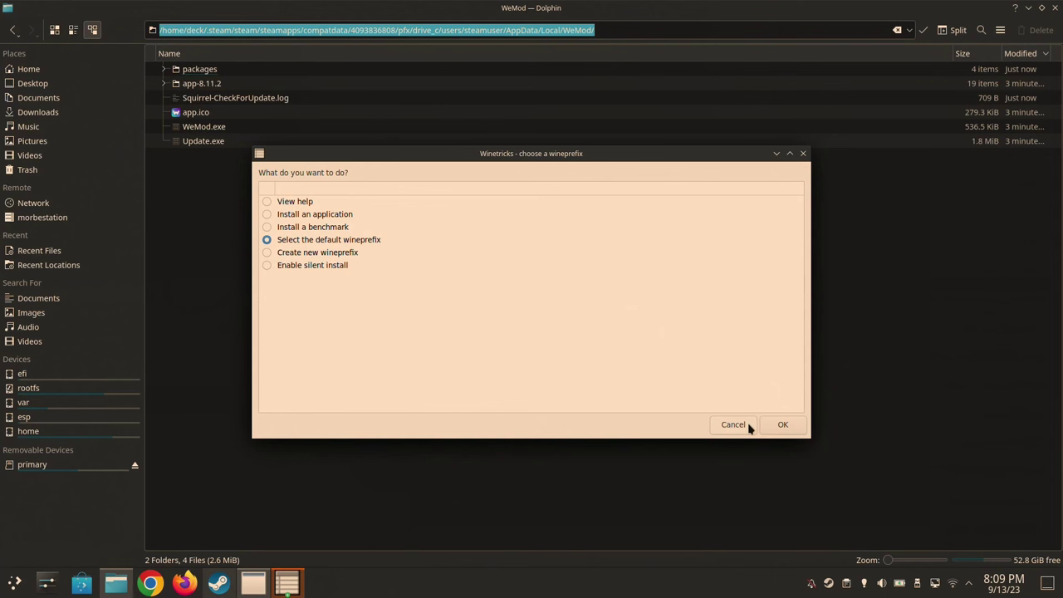
left_click(783, 425)
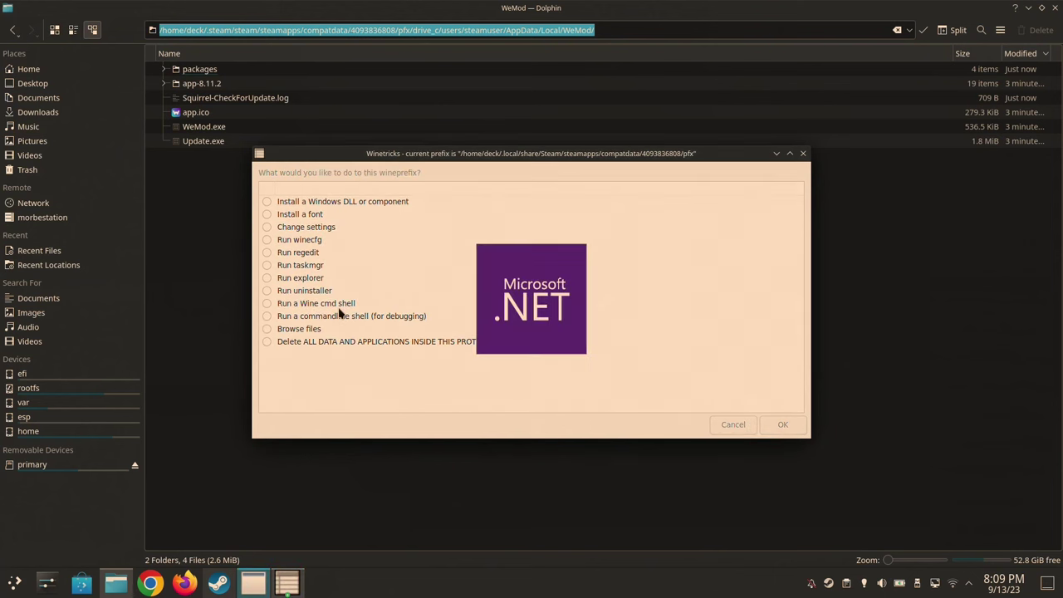
left_click(719, 429)
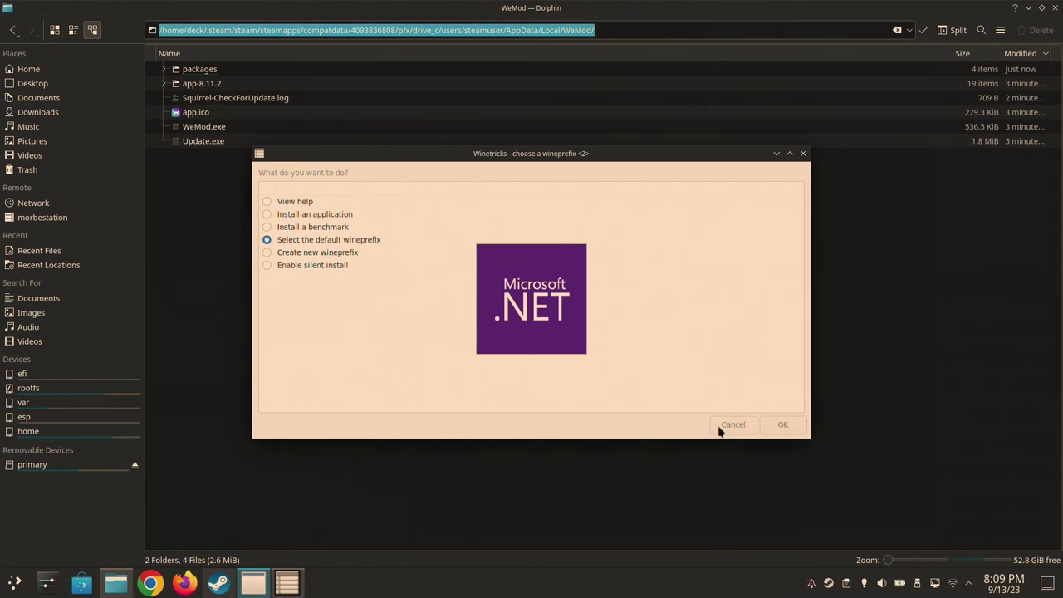
left_click(719, 430)
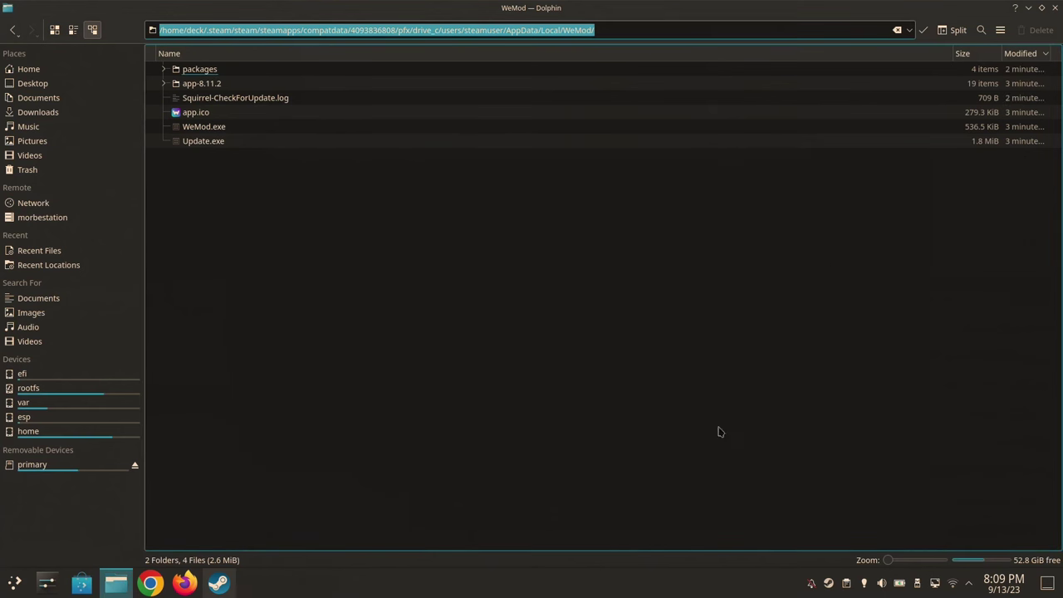
- Minimize the file manager, restart Protontricks and dismiss its directory access notices
left_click(1028, 9)
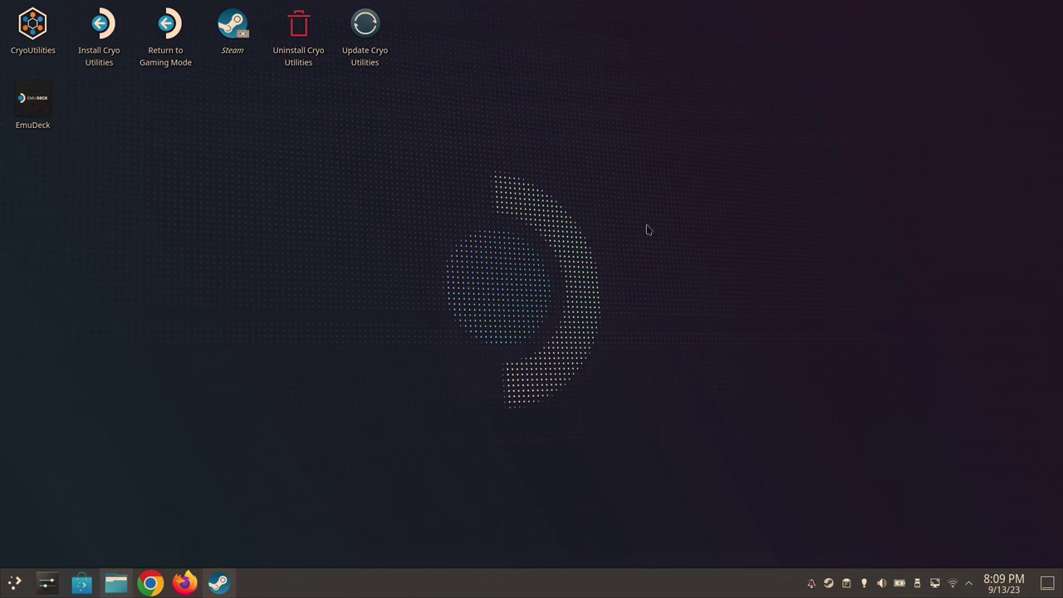
right_click(540, 320)
left_click(419, 381)
key("super")
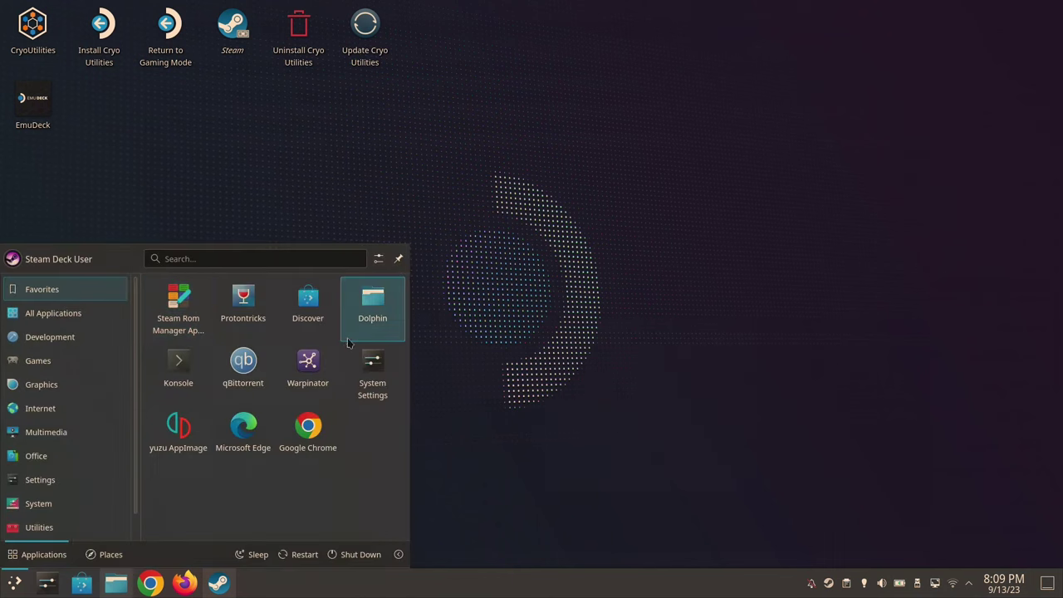
left_click(248, 325)
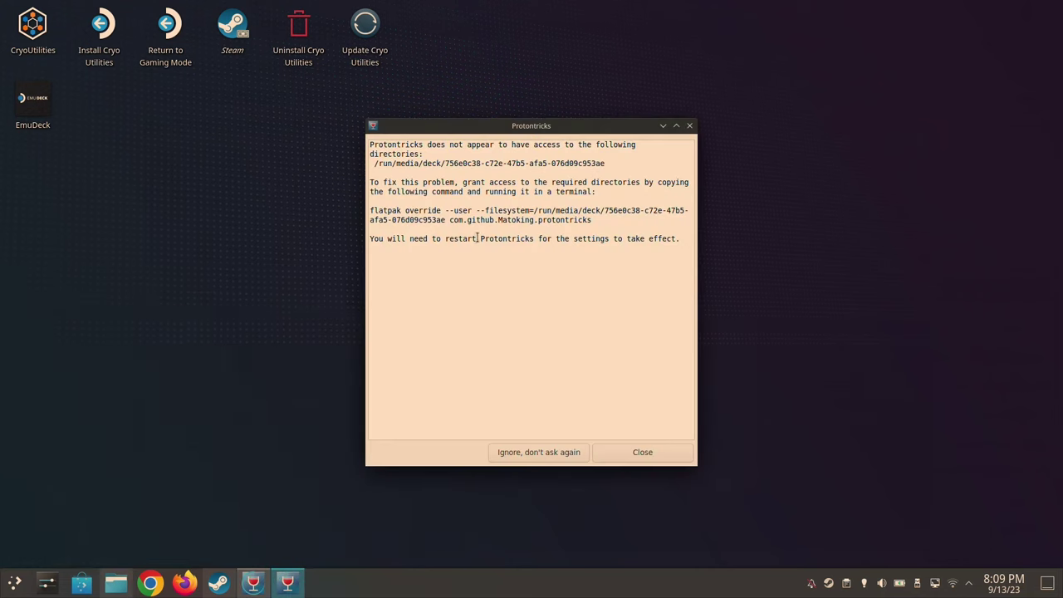
left_click(257, 578)
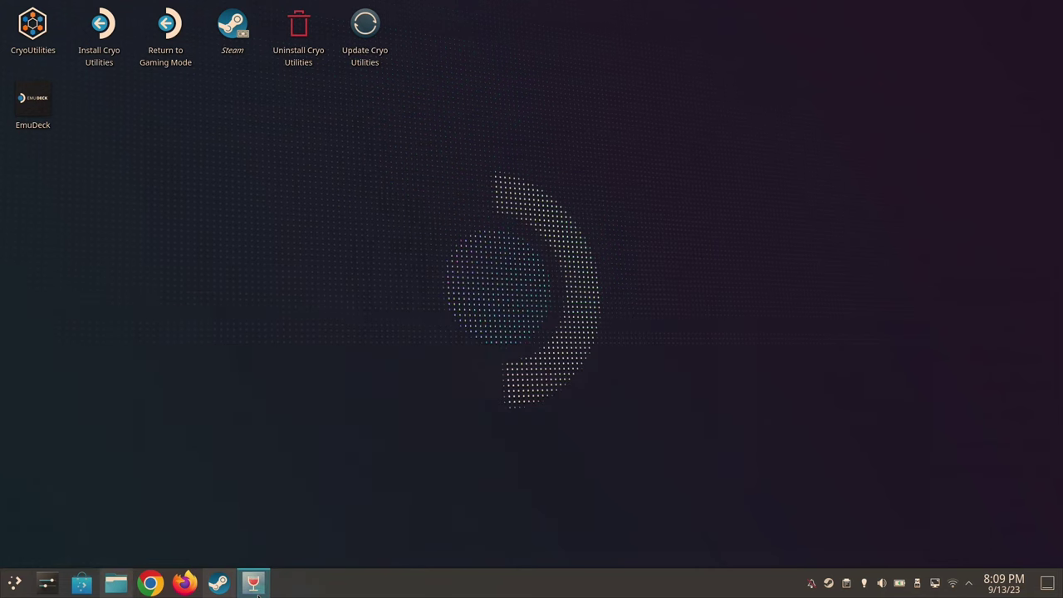
left_click(257, 585)
left_click(671, 450)
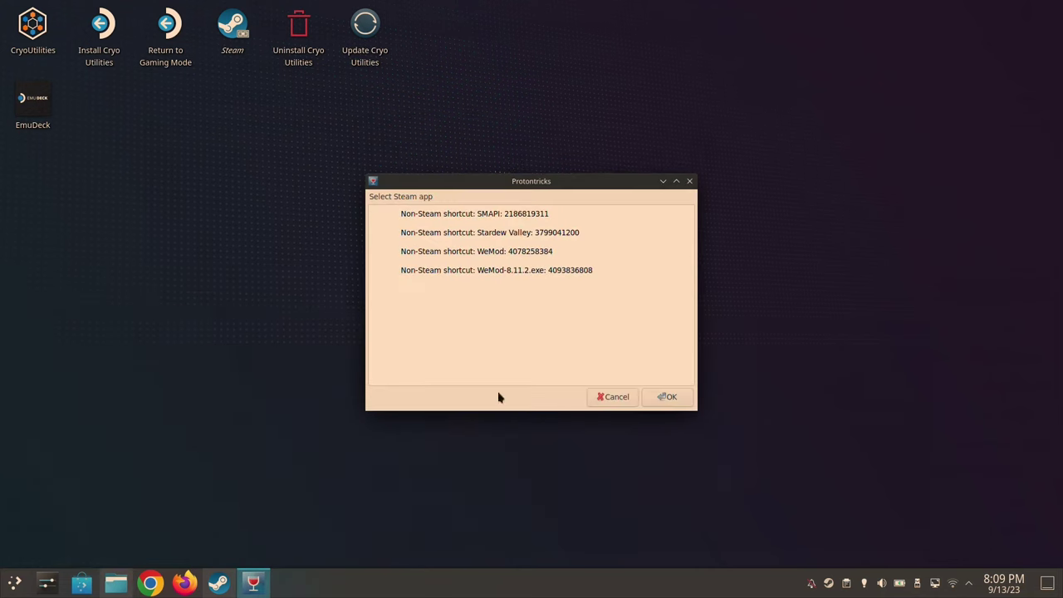
- Choose the WeMod-8.11.2.exe shortcut in Protontricks and select the default wineprefix
left_click(504, 272)
double_click(504, 271)
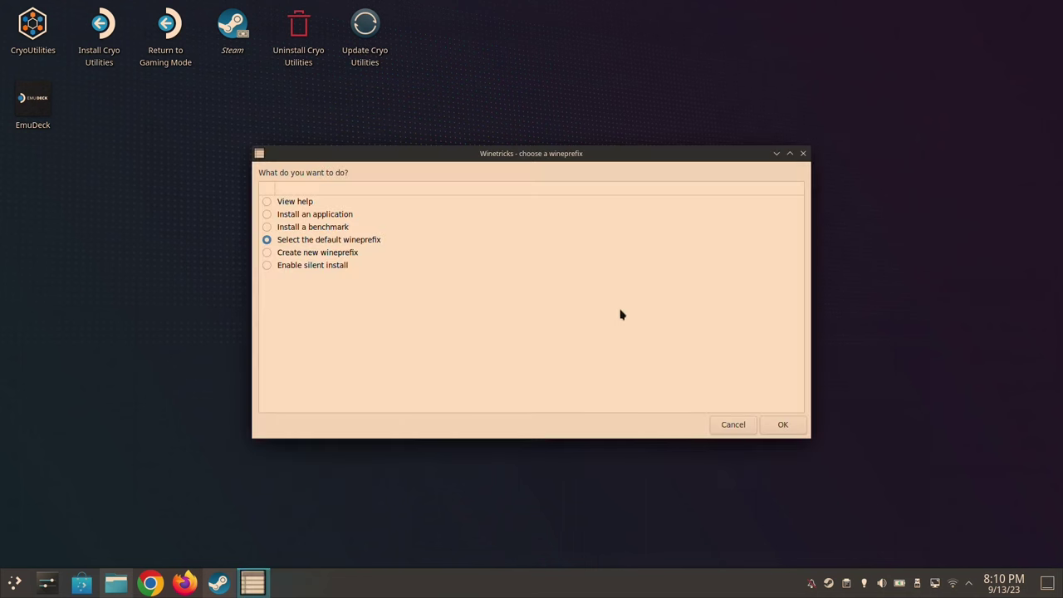
left_click(777, 423)
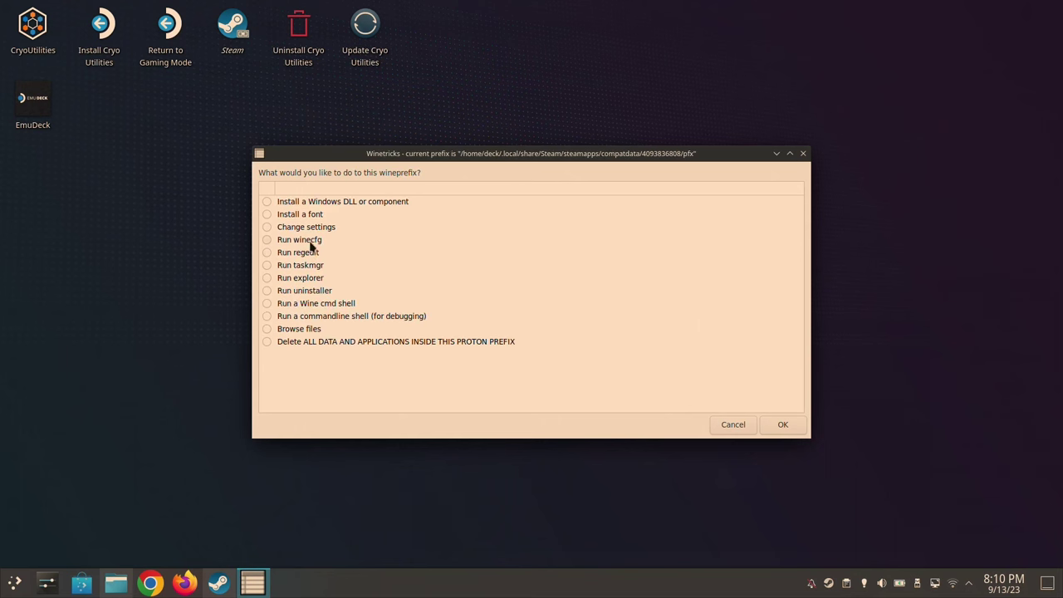
- Check the prefix's Windows version in winecfg and close the configuration
left_click(303, 240)
left_click(783, 425)
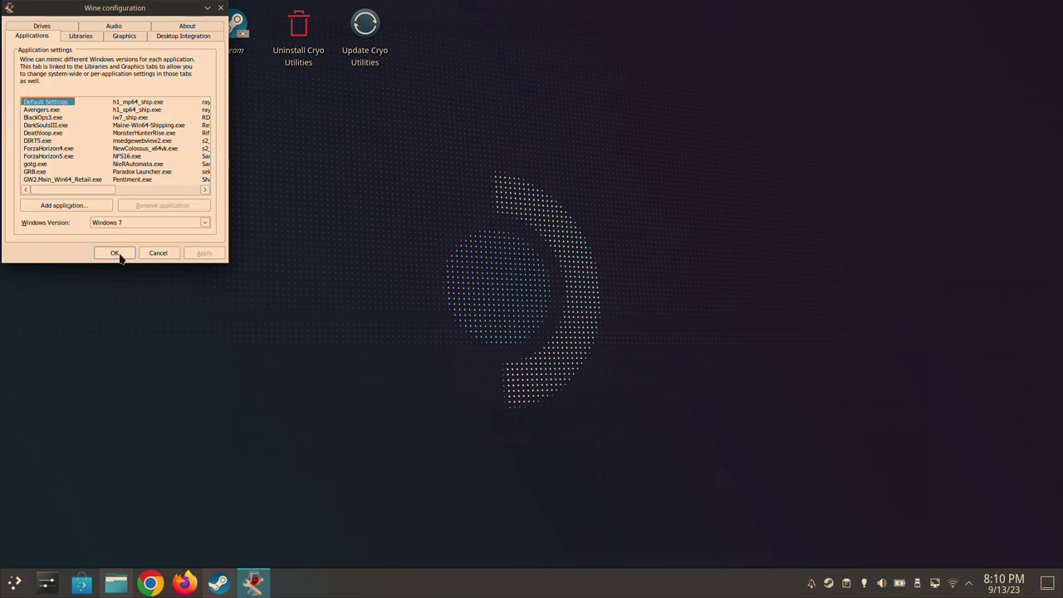
left_click(114, 255)
- Run the prefix's uninstaller and launch the ndp48-x86-x64-allos-enu.exe installer from Downloads, filtering for Programs (*.exe)
left_click(316, 291)
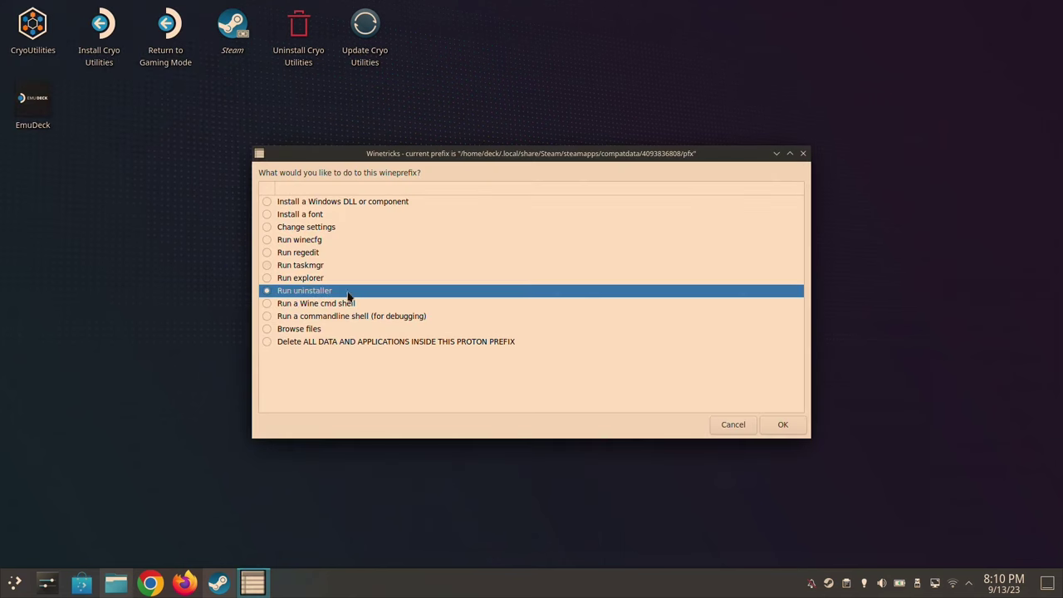
left_click(759, 424)
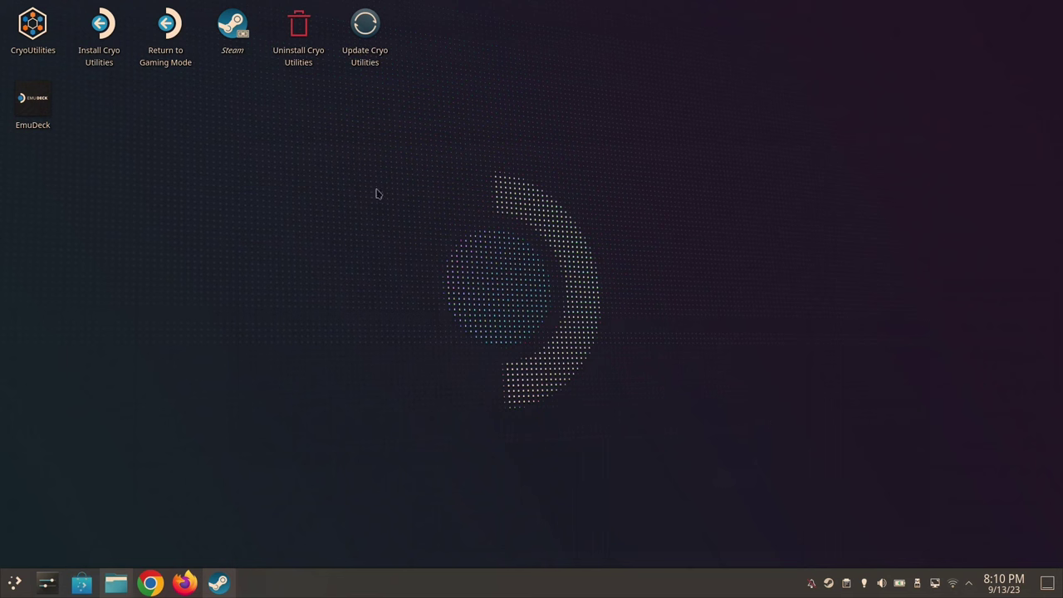
left_click(235, 64)
left_click(115, 157)
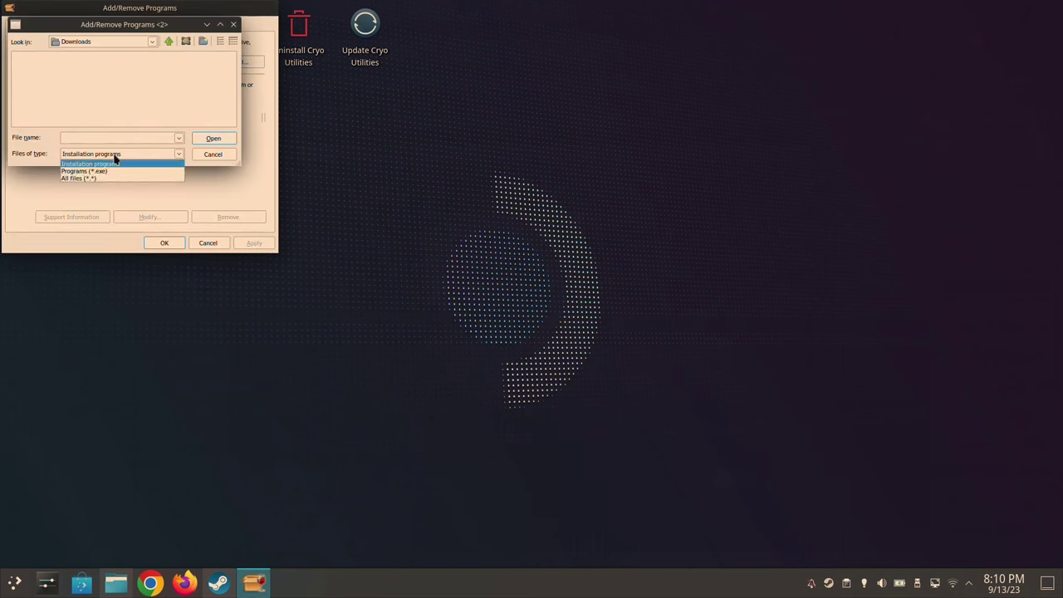
left_click(100, 170)
double_click(61, 58)
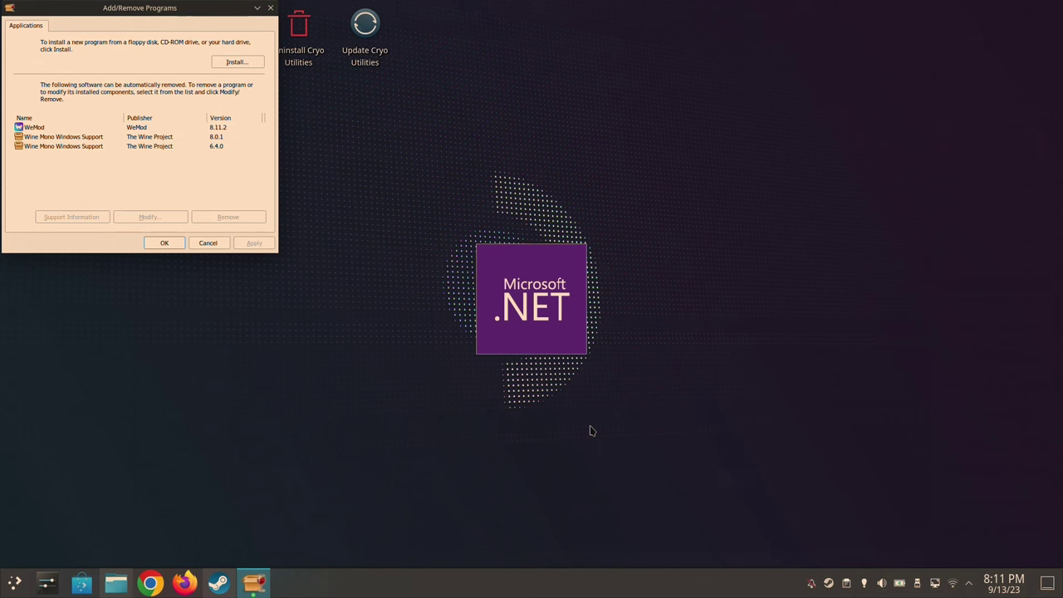
- Complete the .NET Framework 4.8 installation in the prefix, finish the installer and close the Add/Remove Programs window
left_click(599, 418)
left_click(446, 362)
left_click(588, 413)
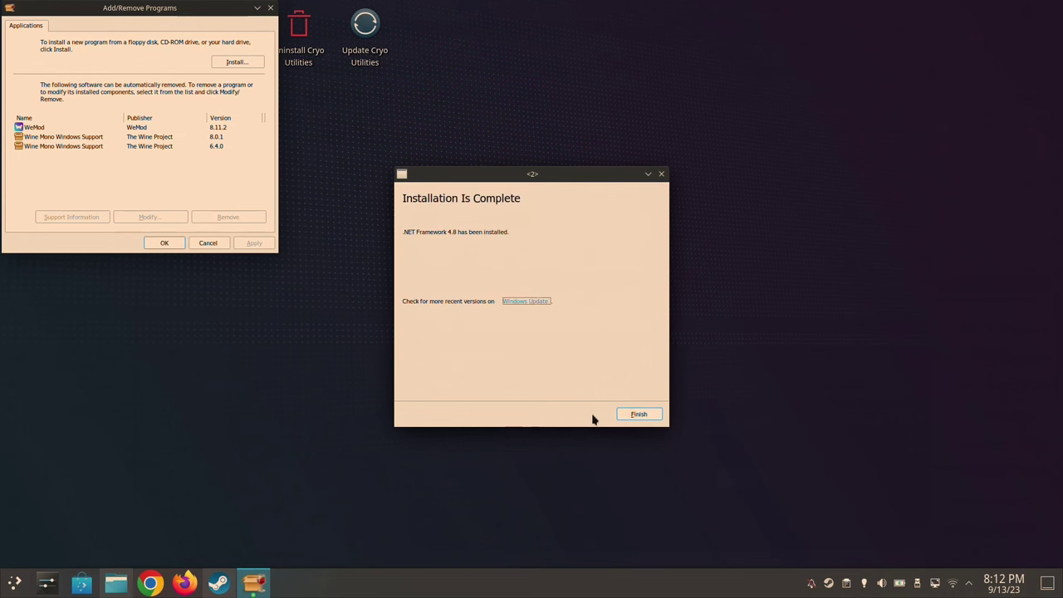
left_click(654, 418)
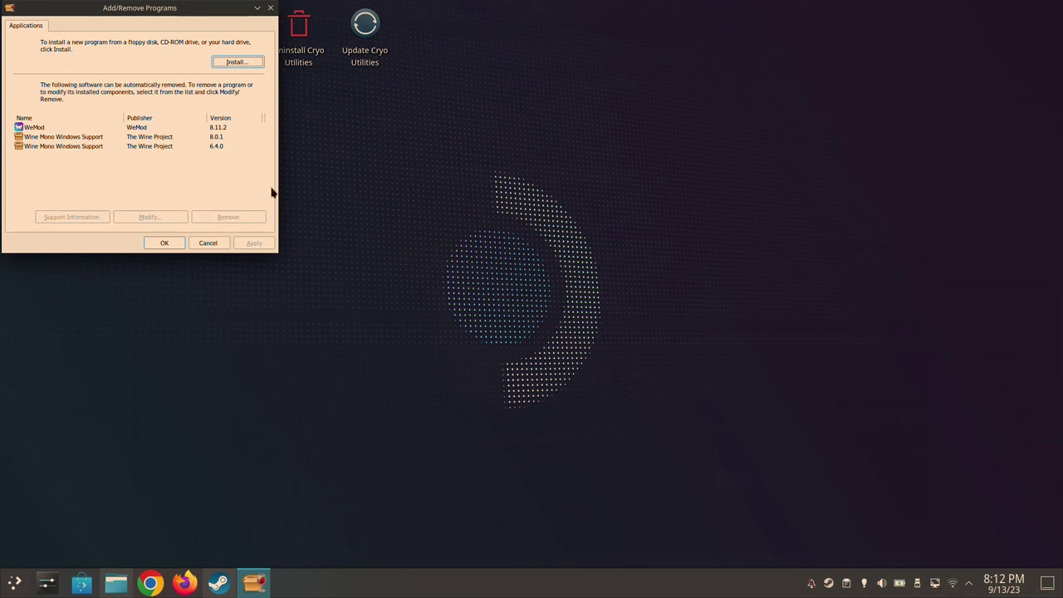
left_click(176, 243)
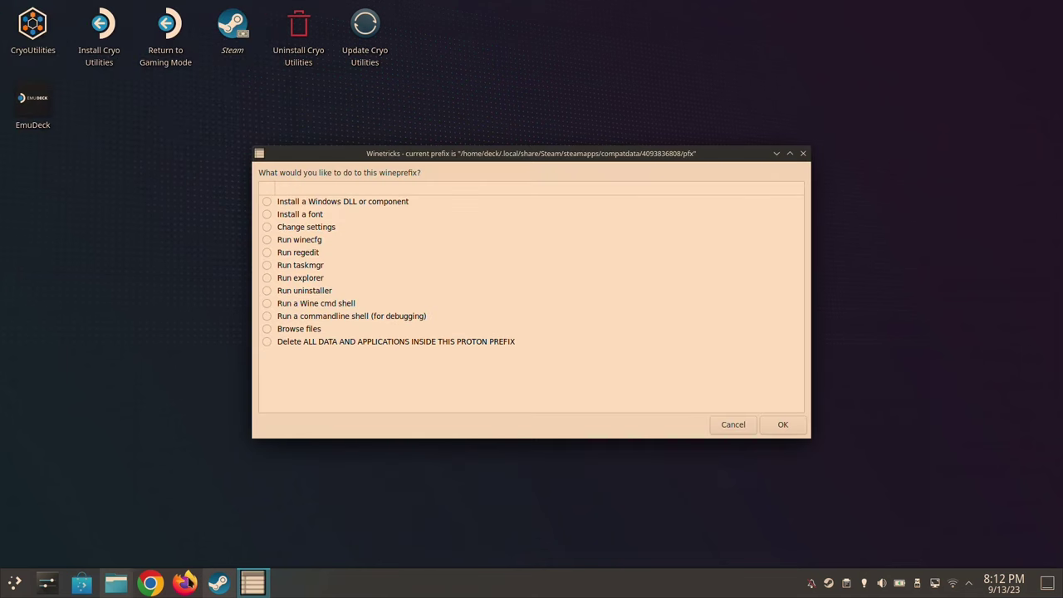
- Switch to Steam and check the full target path in the WeMod-8.11.2.exe shortcut's properties, then close them
left_click(218, 583)
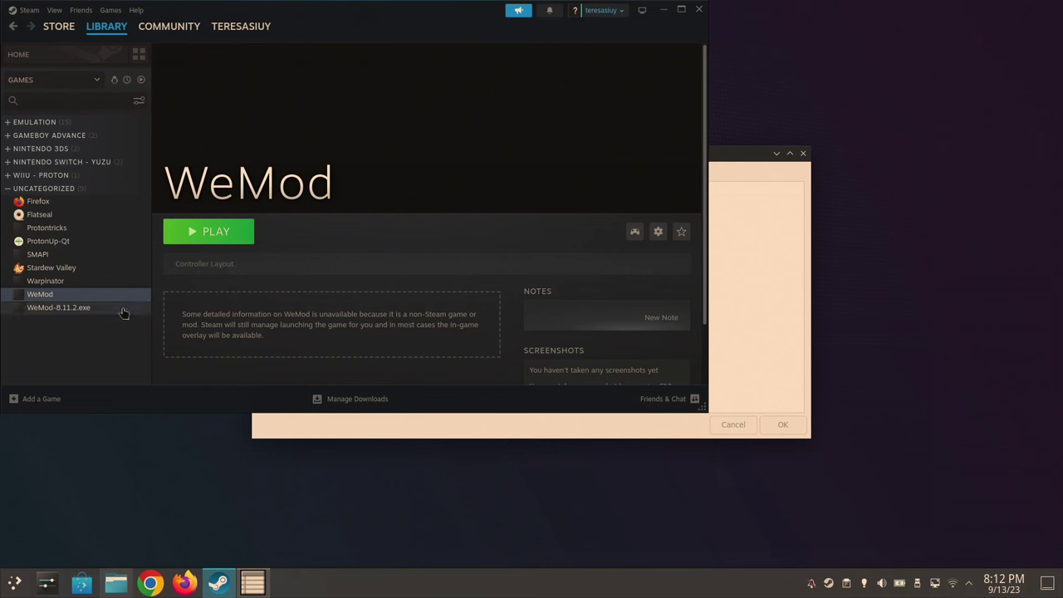
left_click(123, 311)
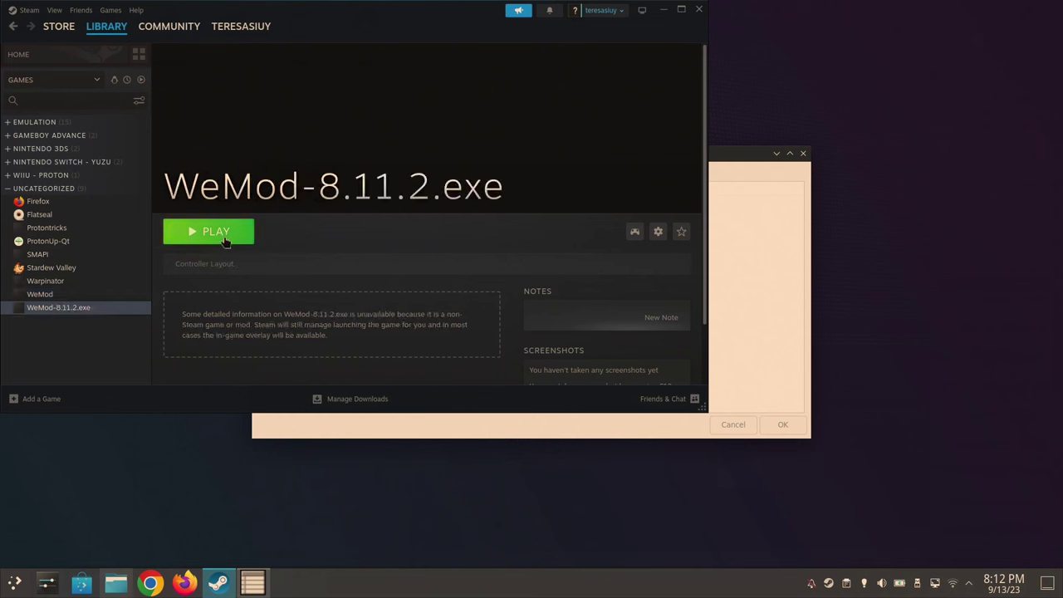
left_click(656, 231)
left_click(625, 307)
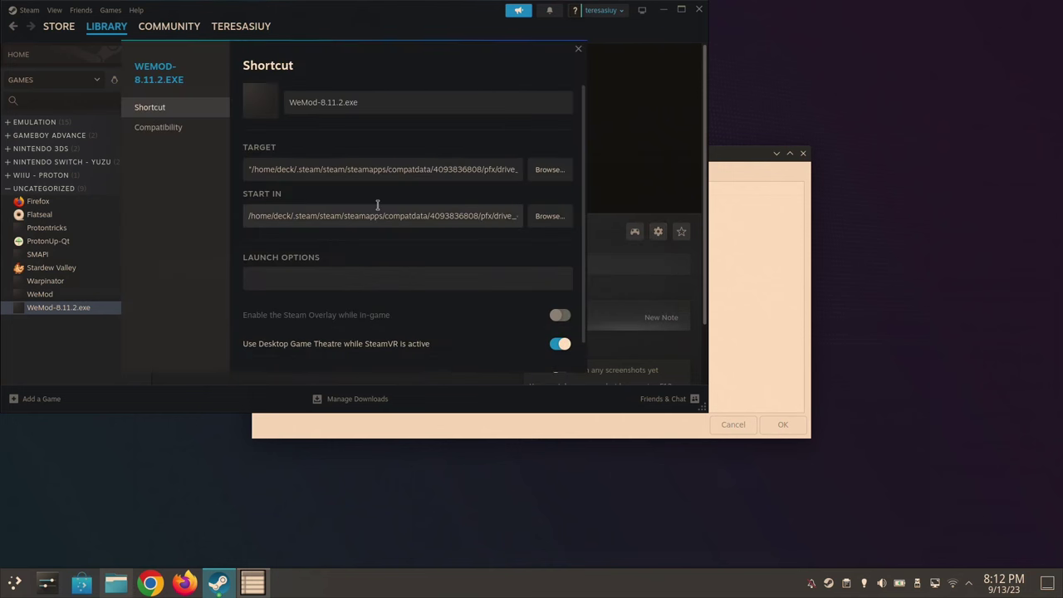
left_click_drag(344, 168, 536, 176)
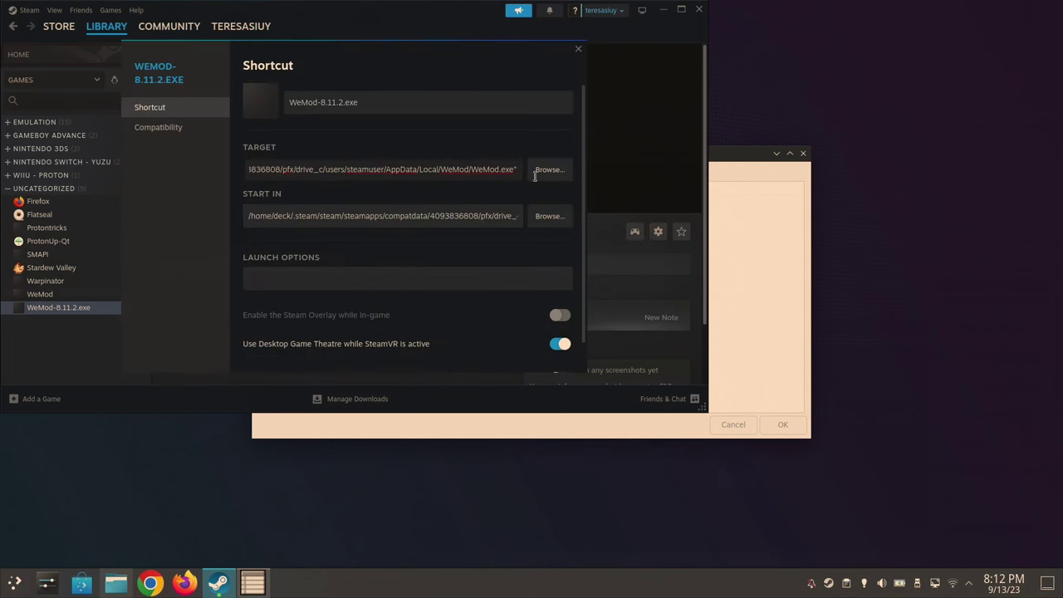
left_click(476, 168)
left_click(577, 49)
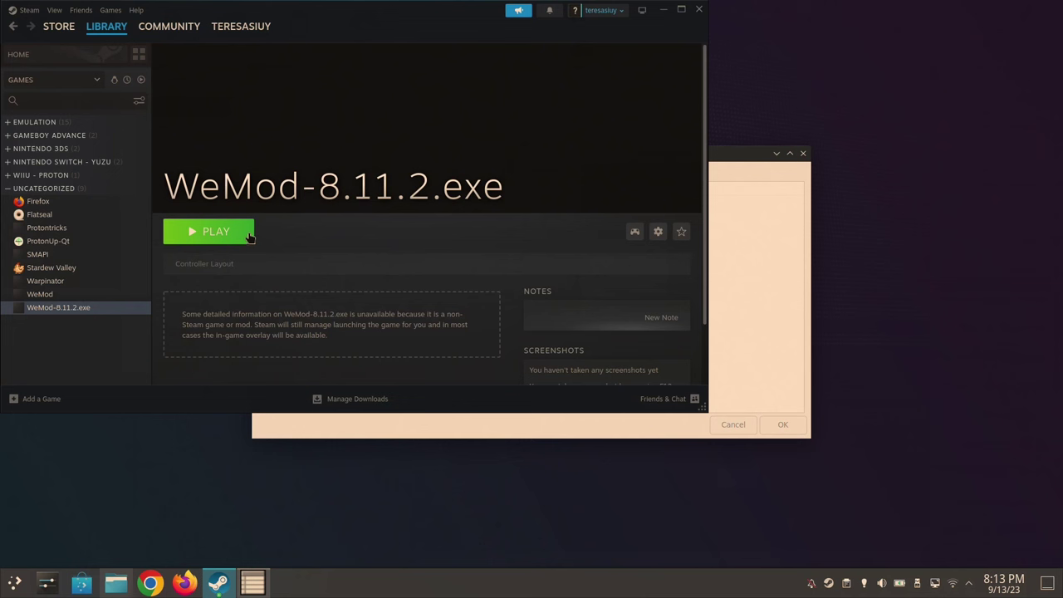
- Launch the WeMod-8.11.2.exe shortcut from the Steam library and dismiss the Winetricks window
left_click(216, 232)
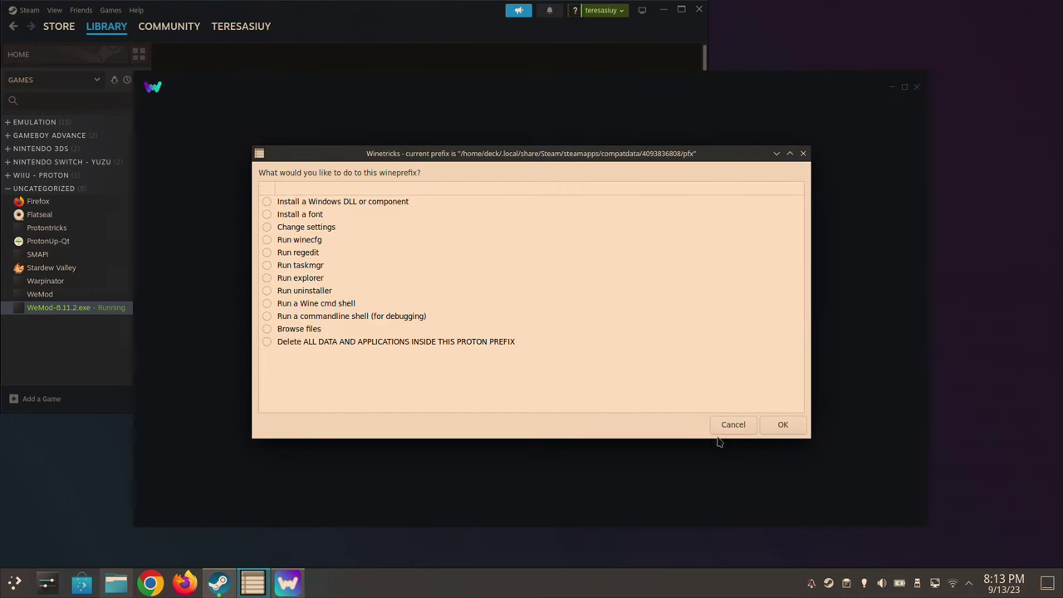
left_click(722, 428)
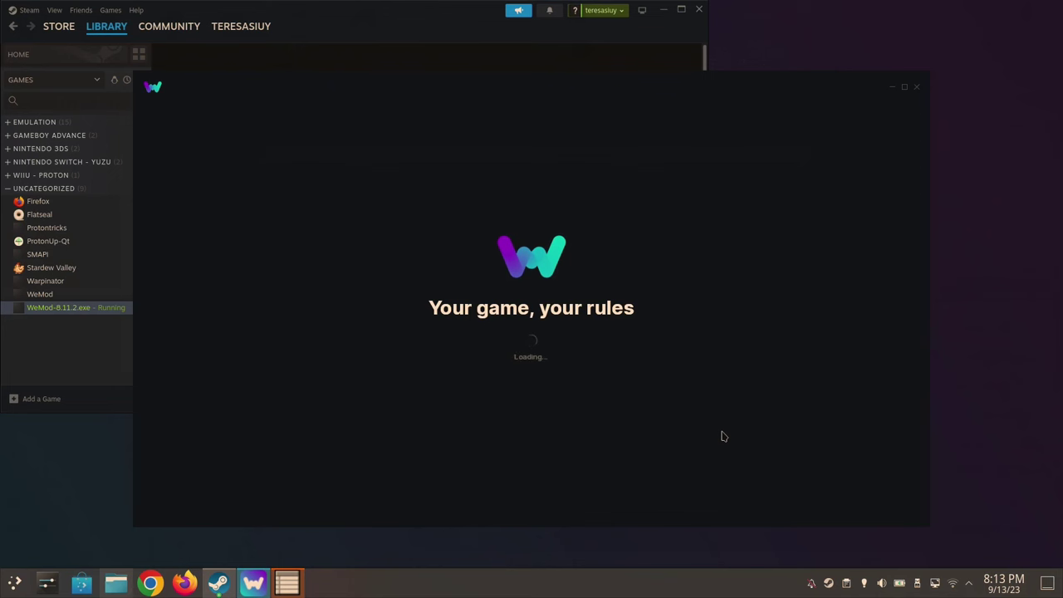